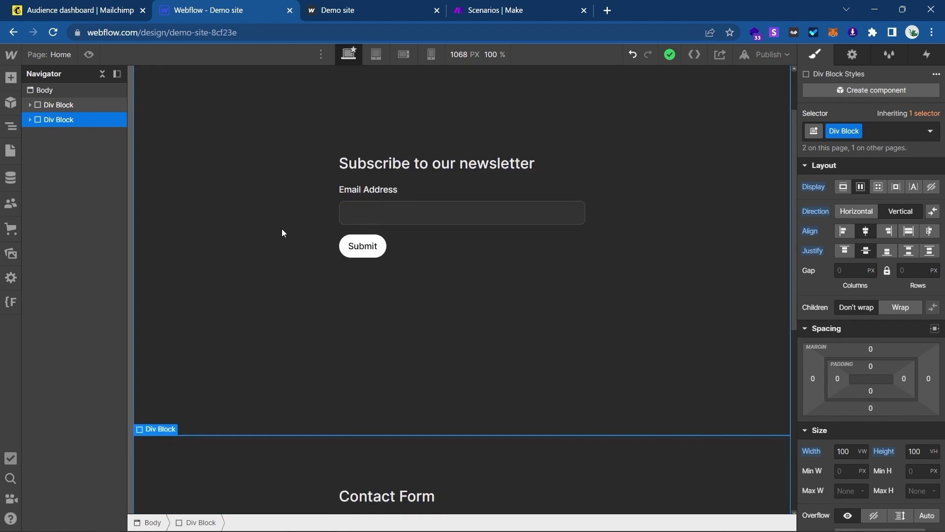
Look over the Webflow newsletter block, the Mailchimp audience and the Make scenarios.
scroll(282, 229, "up", 3)
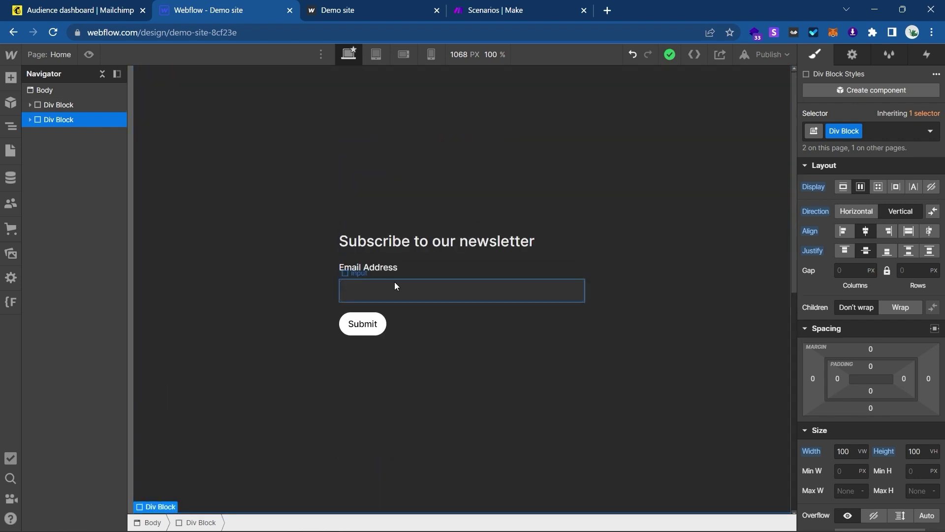
scroll(394, 281, "down", 1)
scroll(395, 282, "down", 3)
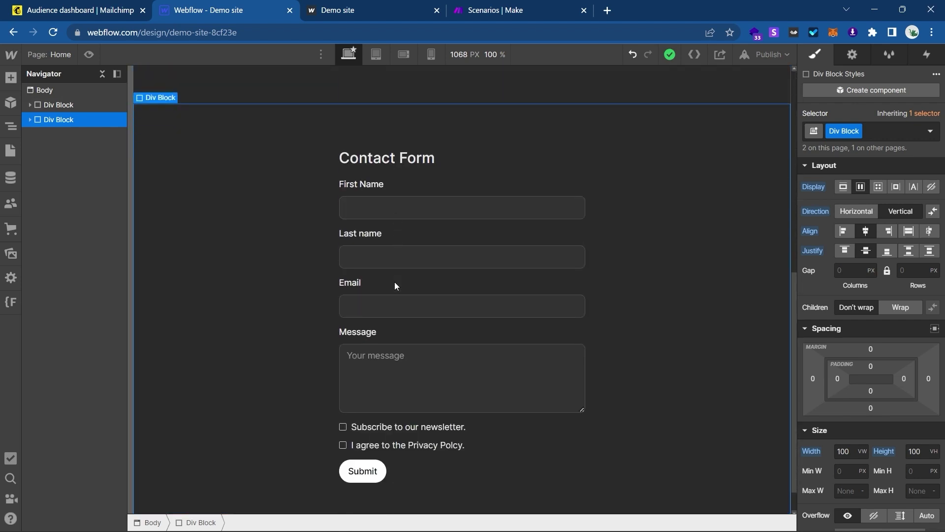
scroll(394, 281, "up", 5)
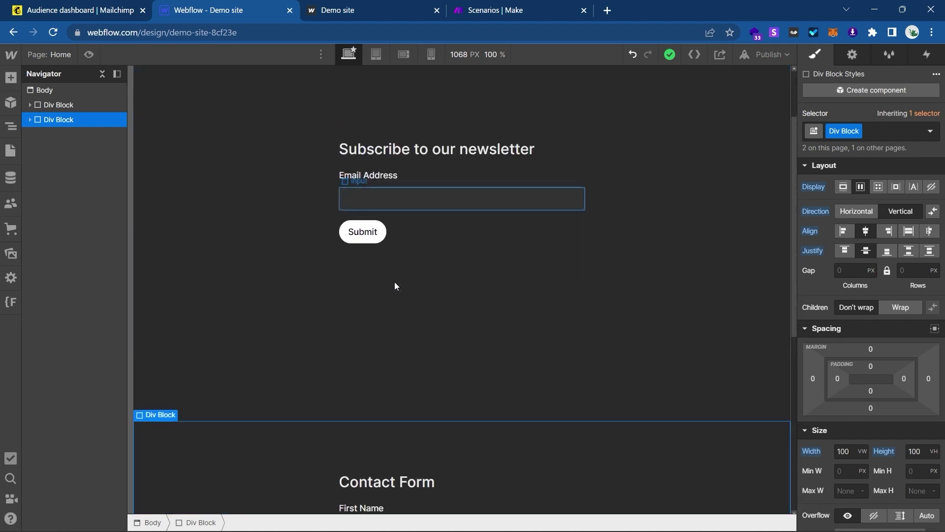
scroll(394, 282, "up", 2)
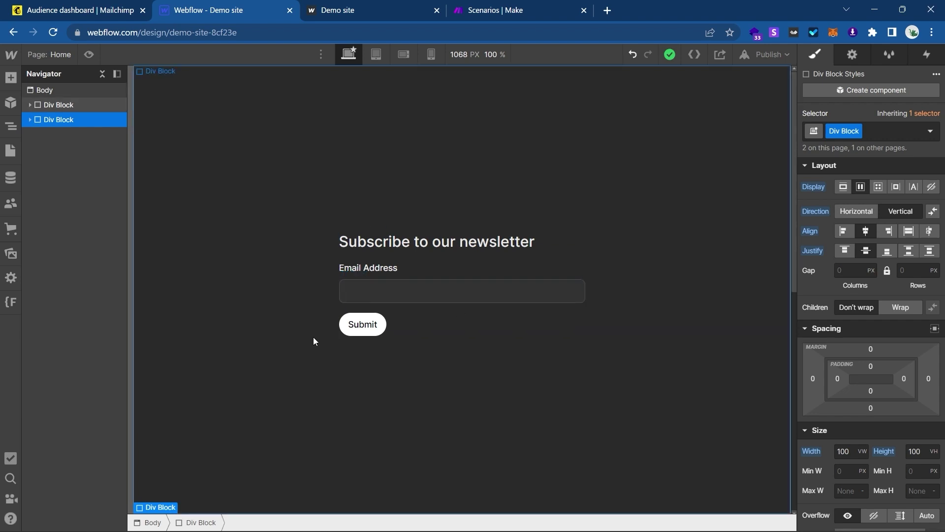
left_click(145, 6)
left_click(228, 8)
scroll(307, 167, "down", 5)
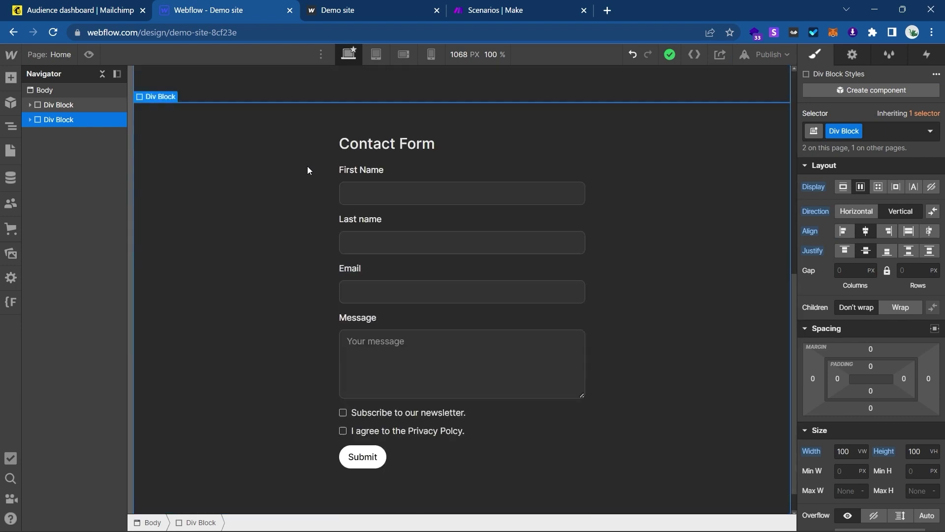
left_click(519, 10)
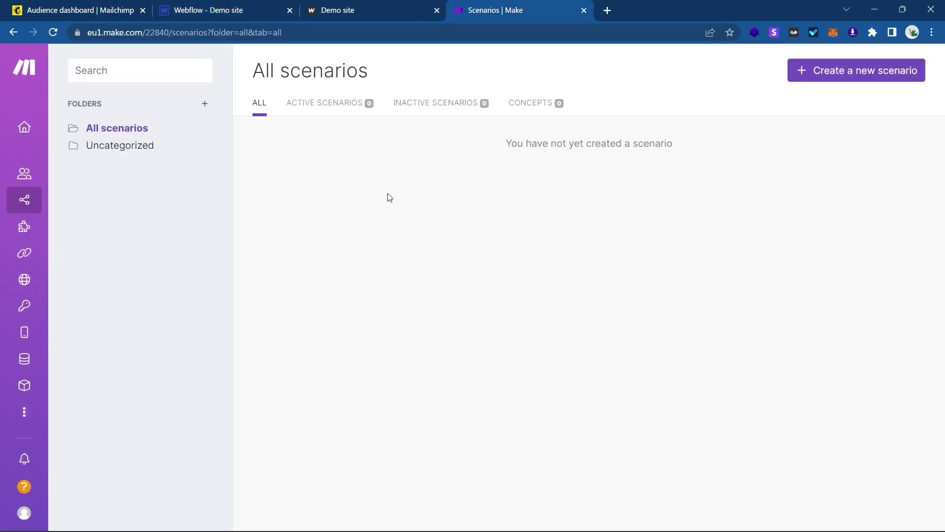
left_click(257, 5)
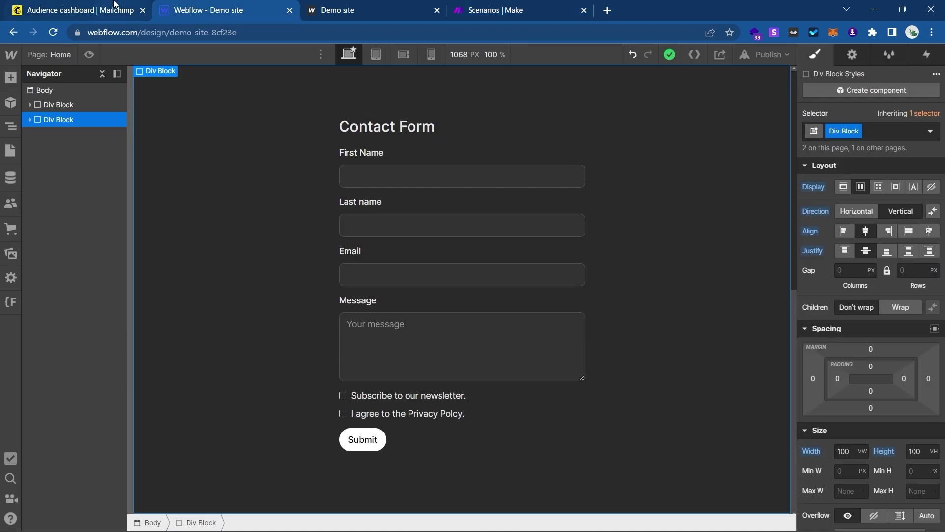
scroll(290, 252, "up", 5)
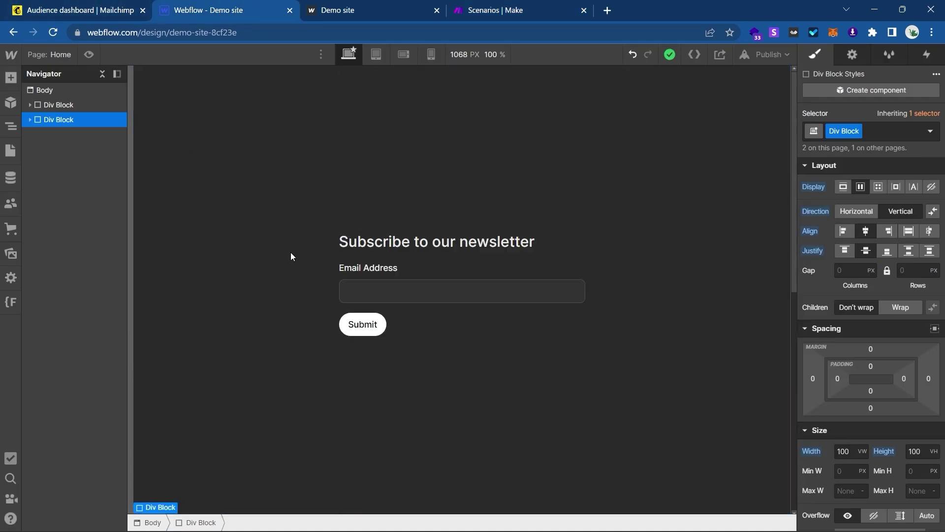
left_click(353, 209)
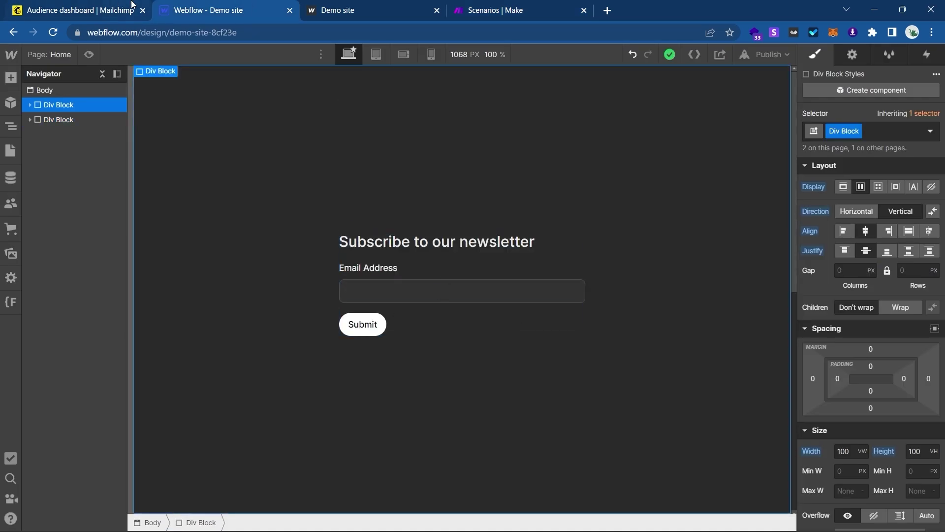
left_click(132, 5)
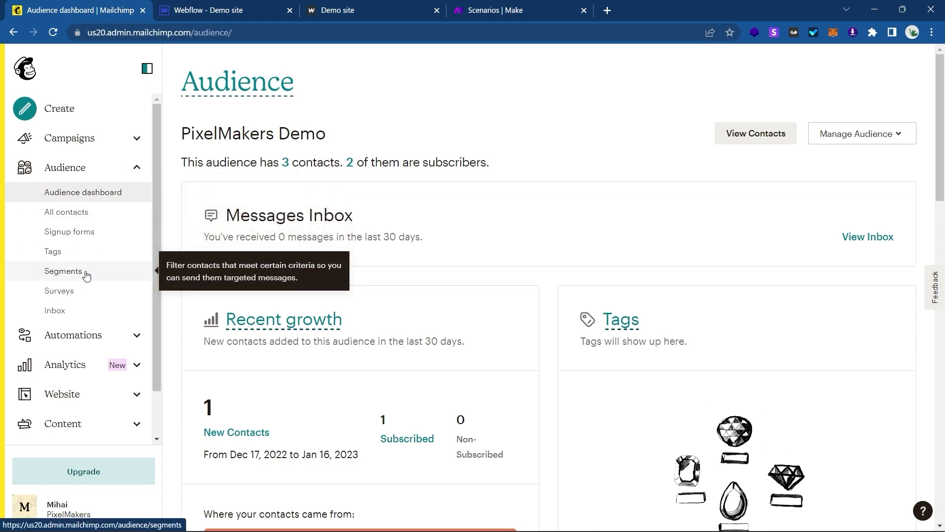
Open the Embedded forms builder and review its Form Fields and 'newsletter form' tag.
left_click(100, 231)
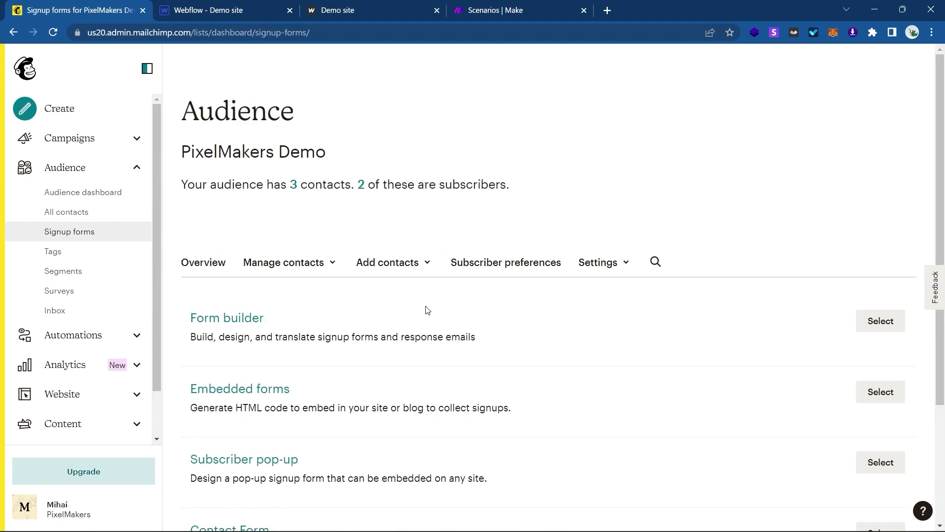
scroll(426, 310, "down", 2)
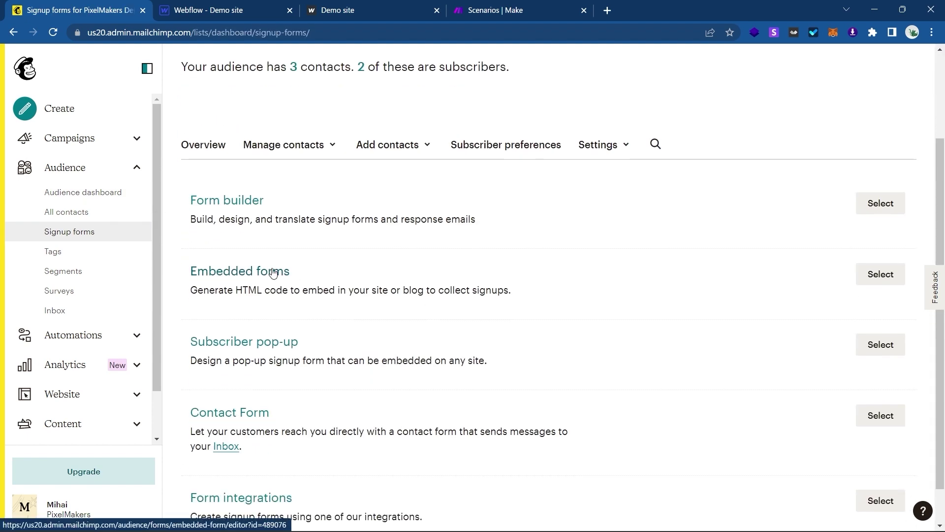
left_click(273, 273)
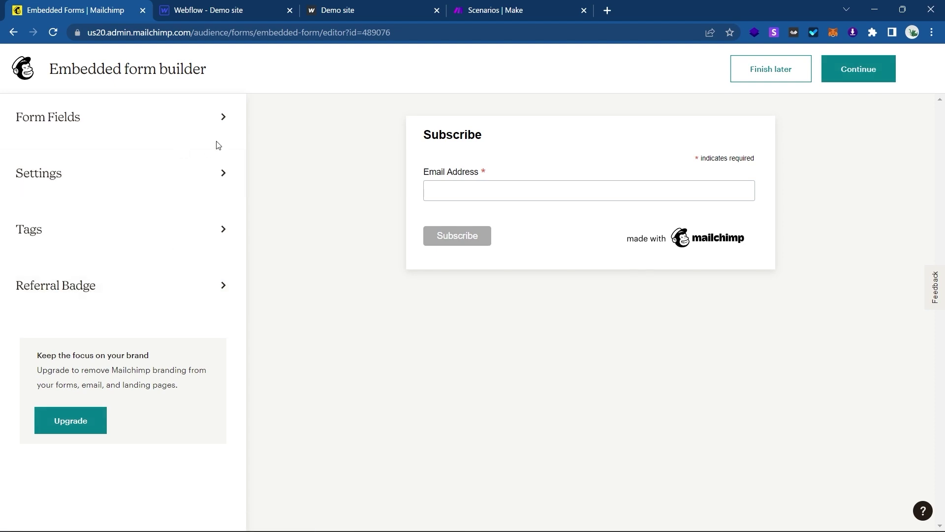
left_click(188, 132)
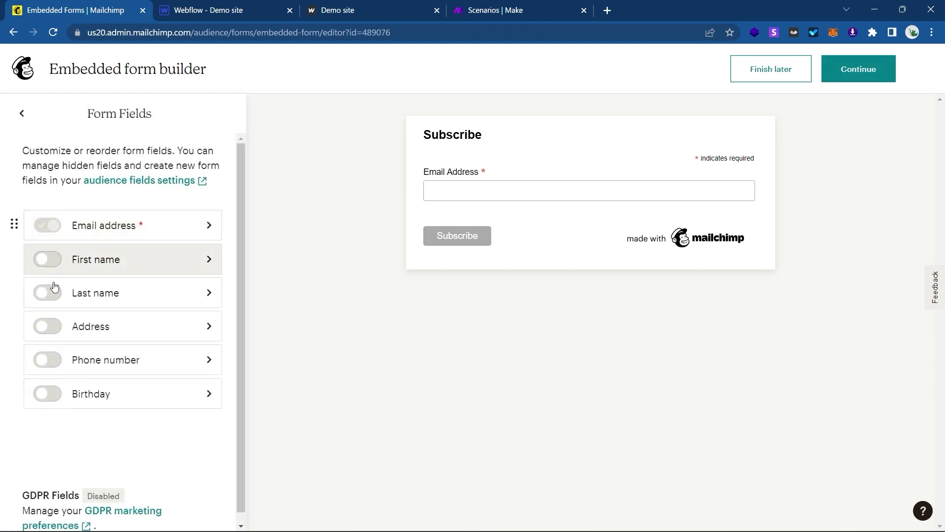
left_click(23, 118)
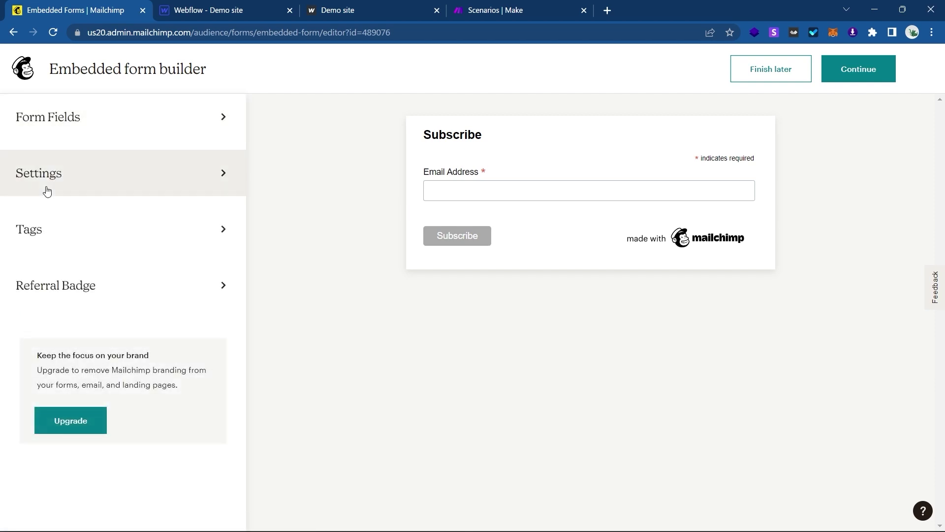
left_click(65, 215)
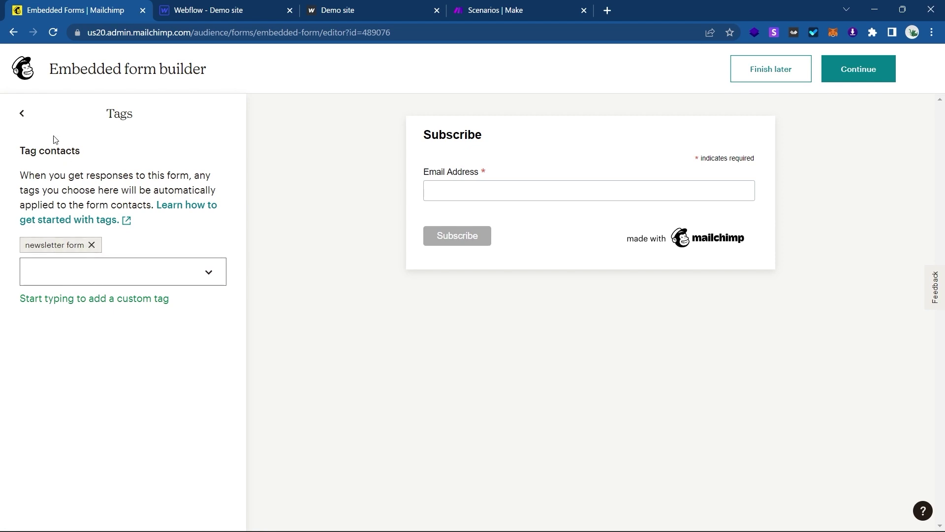
left_click(22, 114)
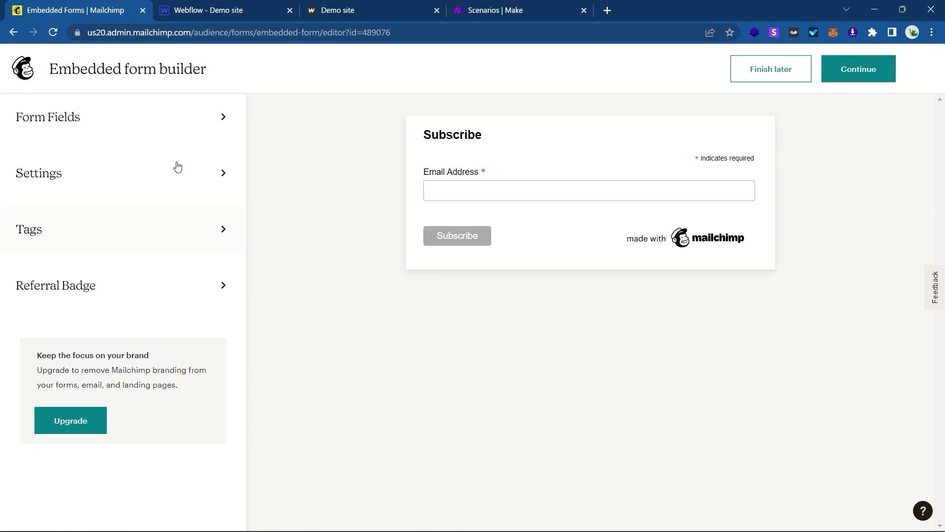
Finish the embedded form and copy its generated code.
left_click(871, 70)
scroll(263, 279, "down", 1)
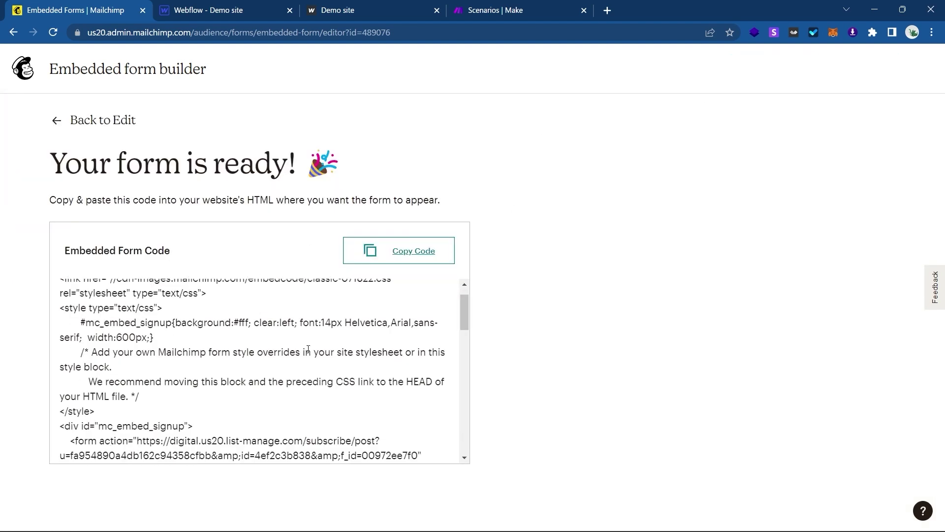
scroll(316, 406, "up", 1)
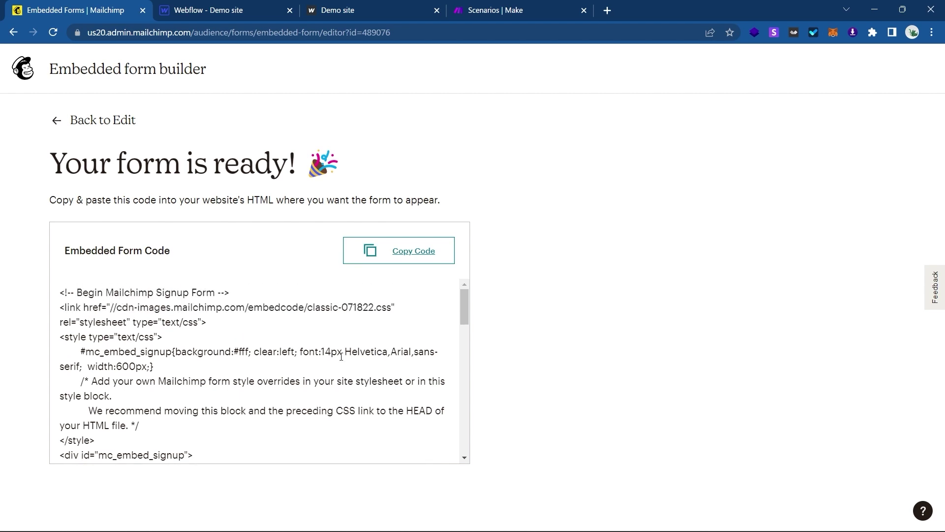
left_click(389, 250)
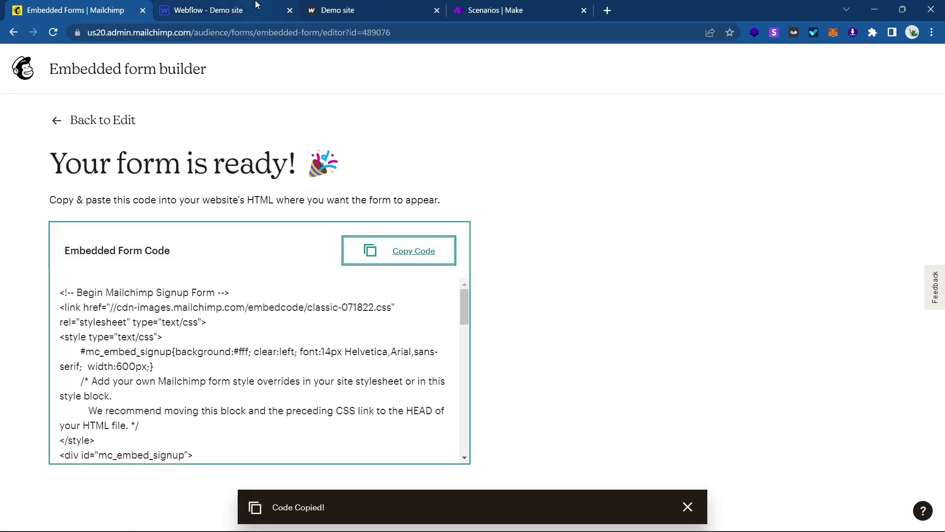
left_click(207, 9)
Add an HTML Embed to the Home page body holding the pasted Mailchimp signup code.
left_click(54, 92)
key("ctrl+k")
type("em")
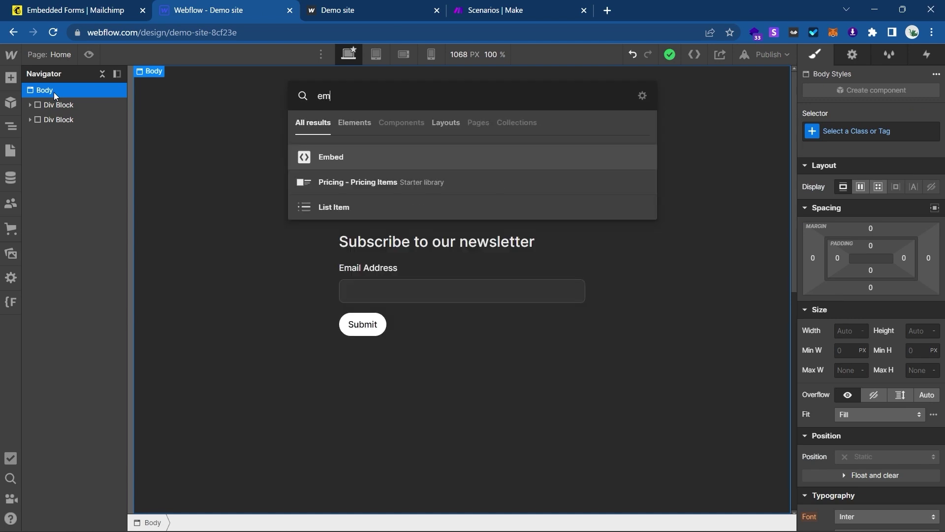
key("Return")
key("ctrl+v")
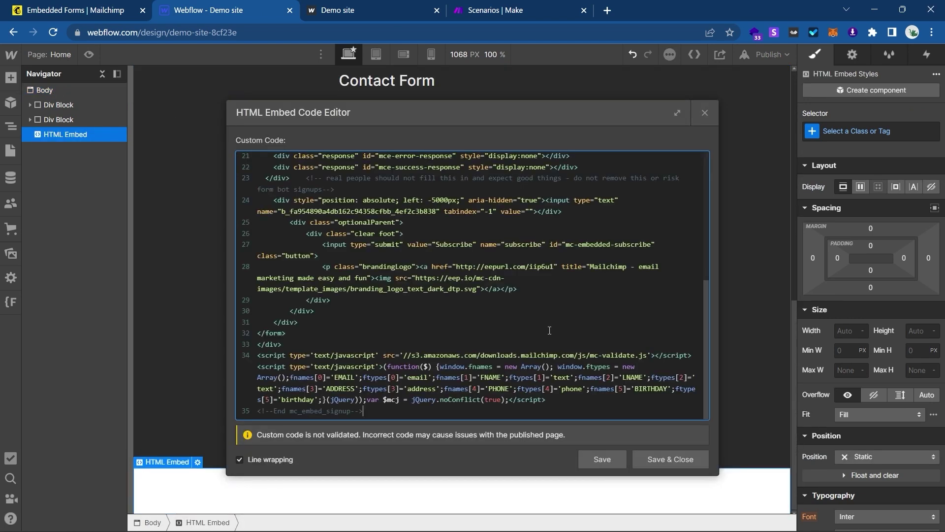
left_click(669, 463)
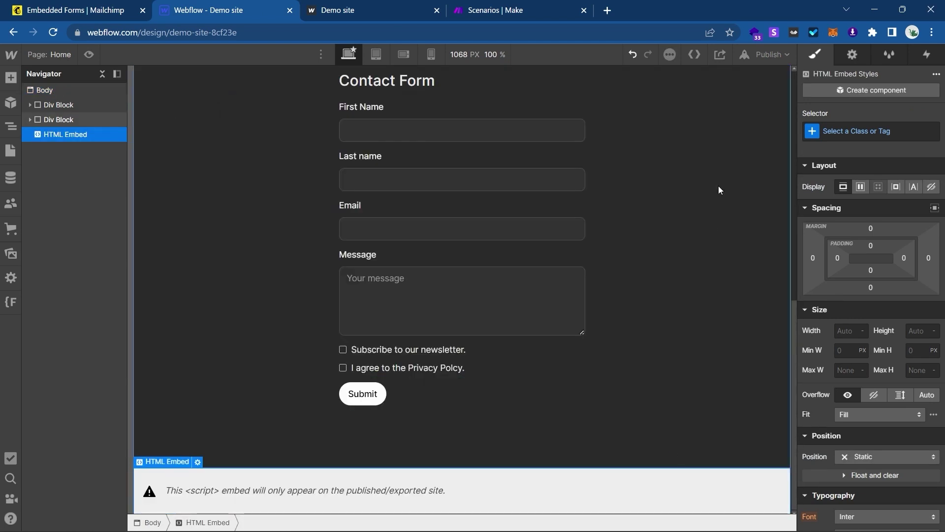
Publish the site to its domain and reload the live Demo site.
left_click(769, 56)
left_click(699, 206)
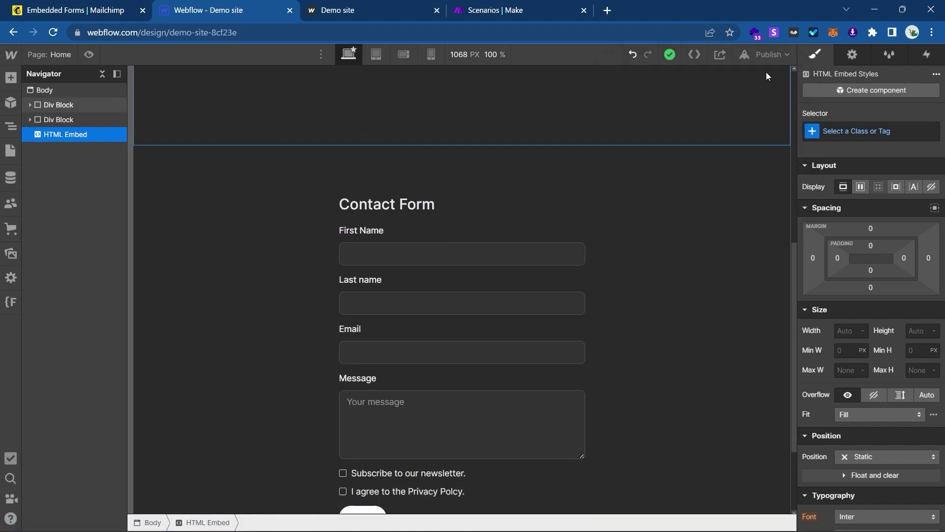
left_click(765, 59)
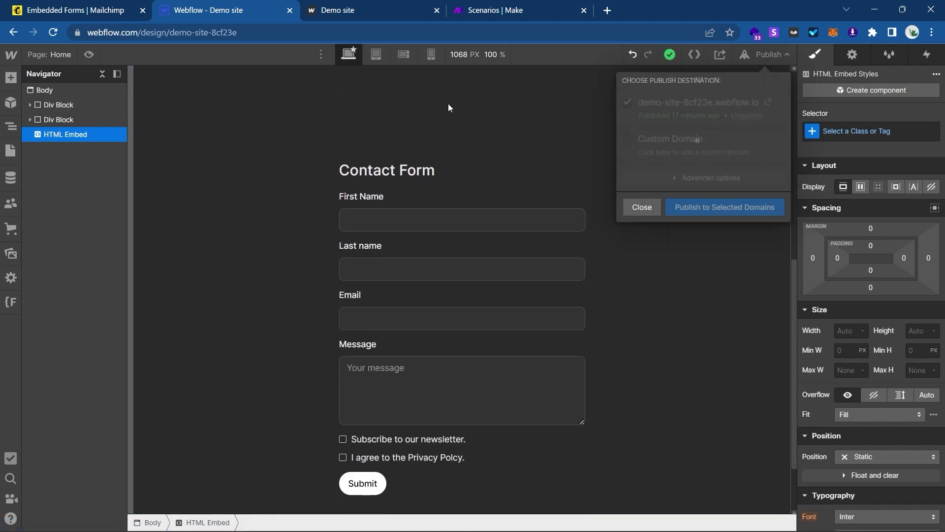
left_click(375, 9)
key("F5")
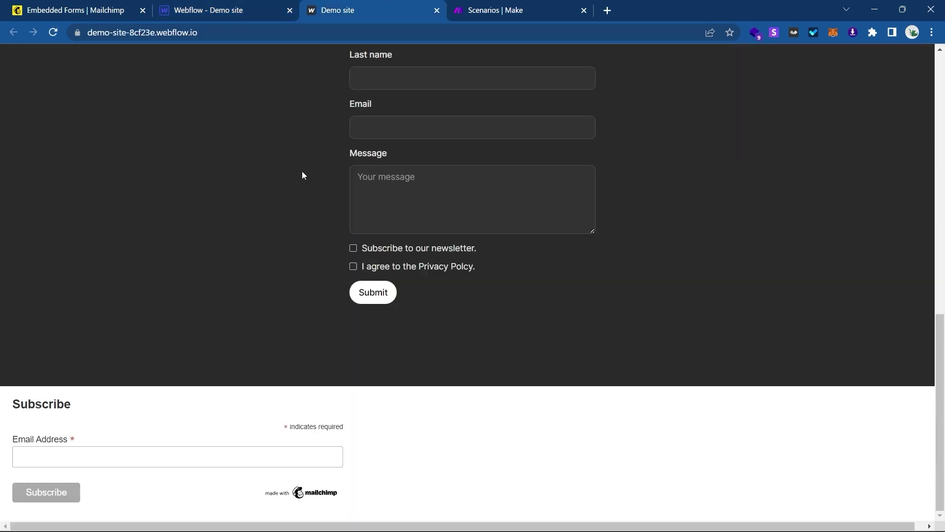
Try out the email field of the live site's Mailchimp form.
left_click(175, 465)
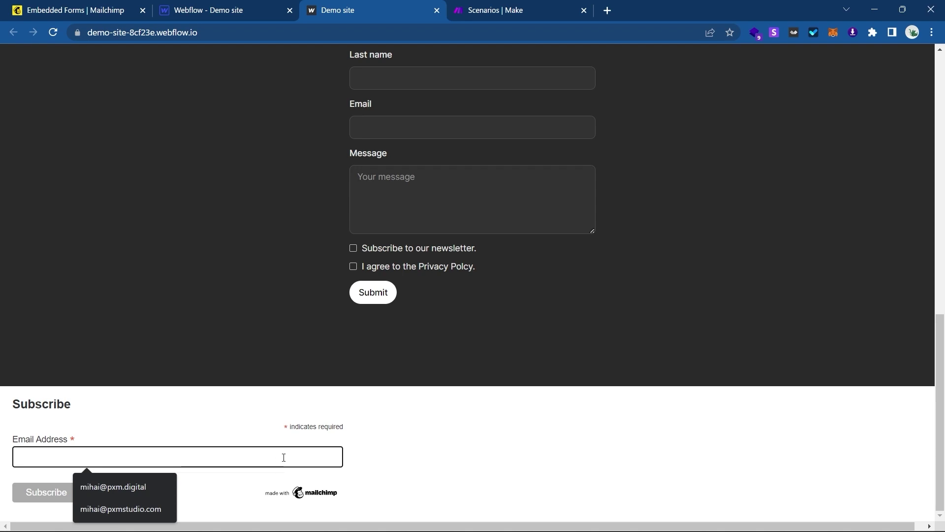
left_click(421, 453)
left_click(264, 456)
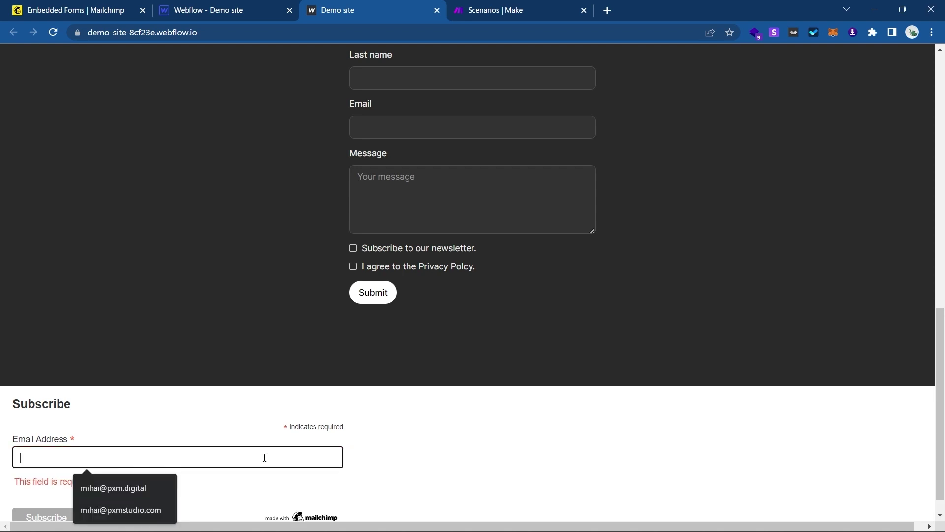
scroll(264, 458, "down", 1)
Leave the Mailchimp form builder and open the audience's All contacts list.
left_click(129, 9)
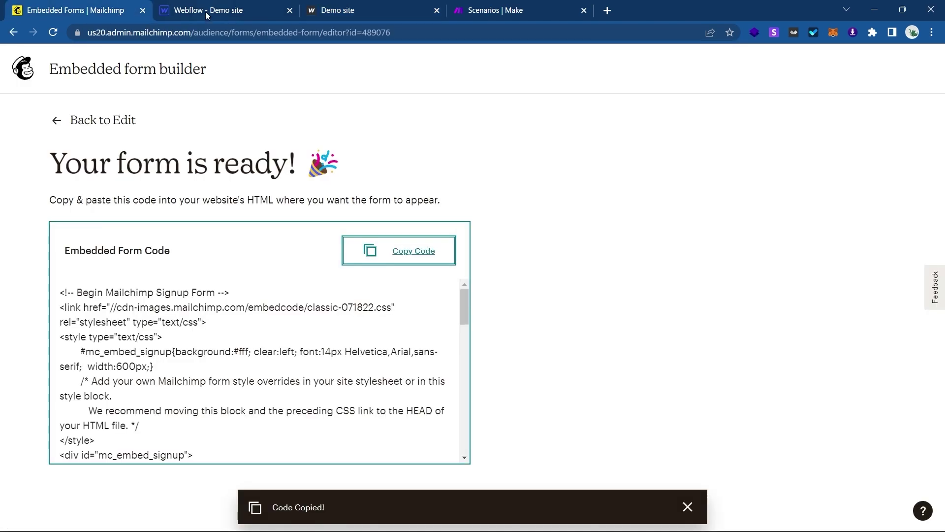
left_click(100, 120)
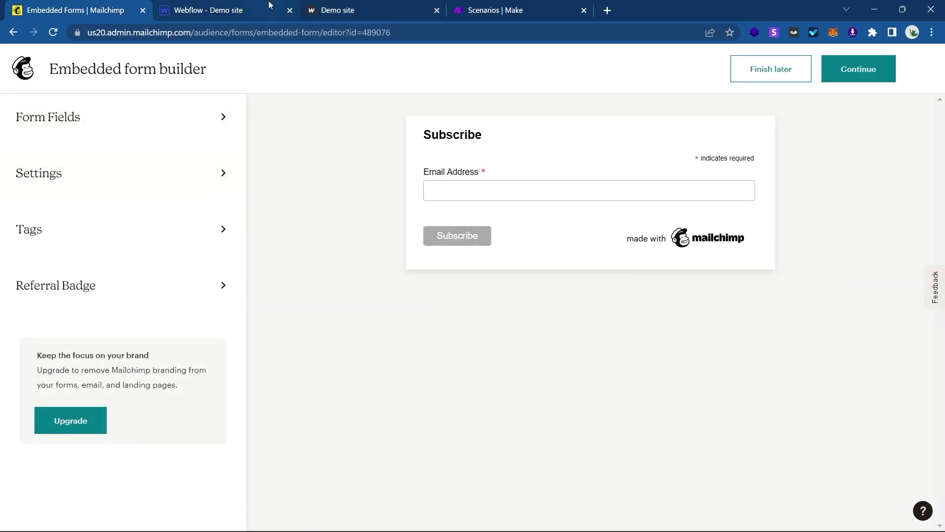
left_click(41, 75)
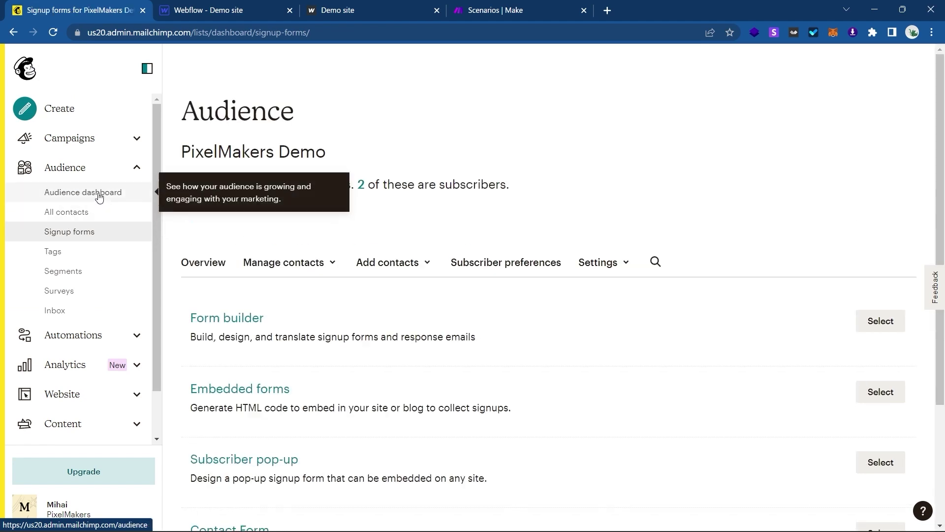
left_click(91, 212)
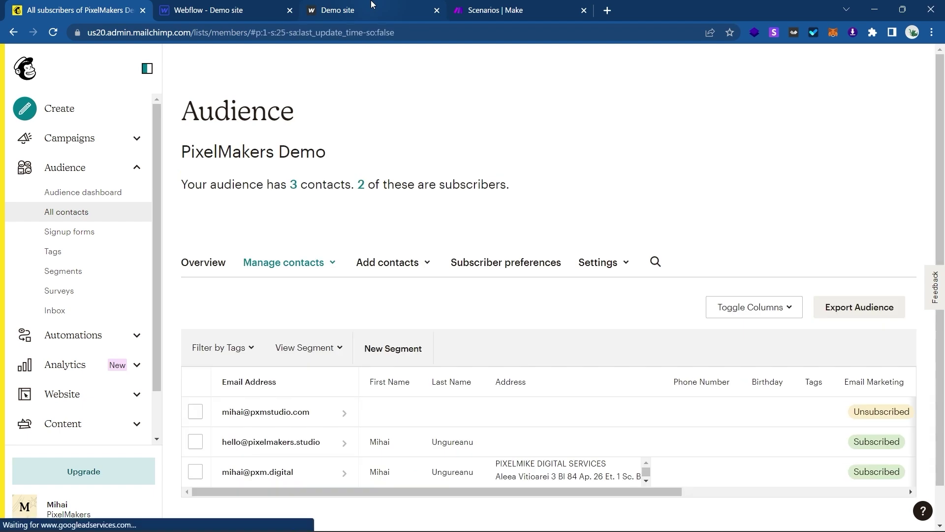
scroll(355, 327, "down", 1)
left_click(387, 5)
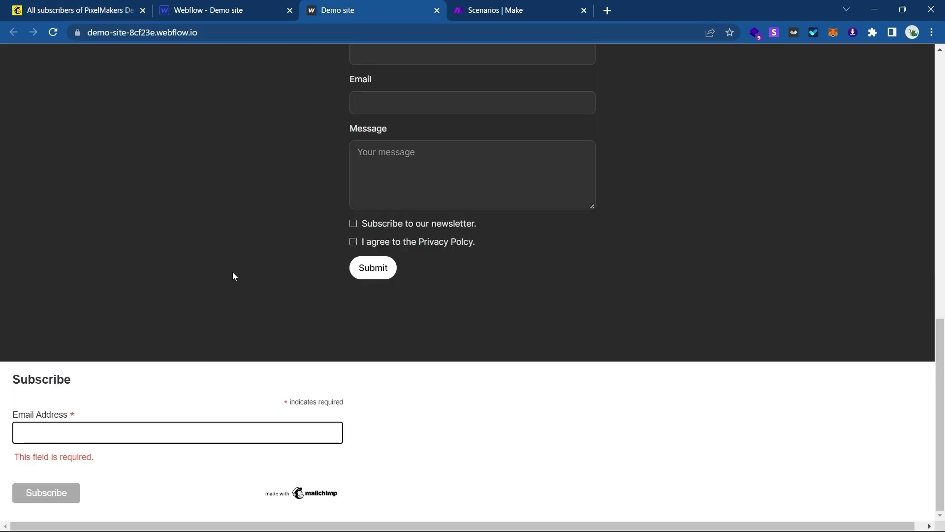
left_click(79, 10)
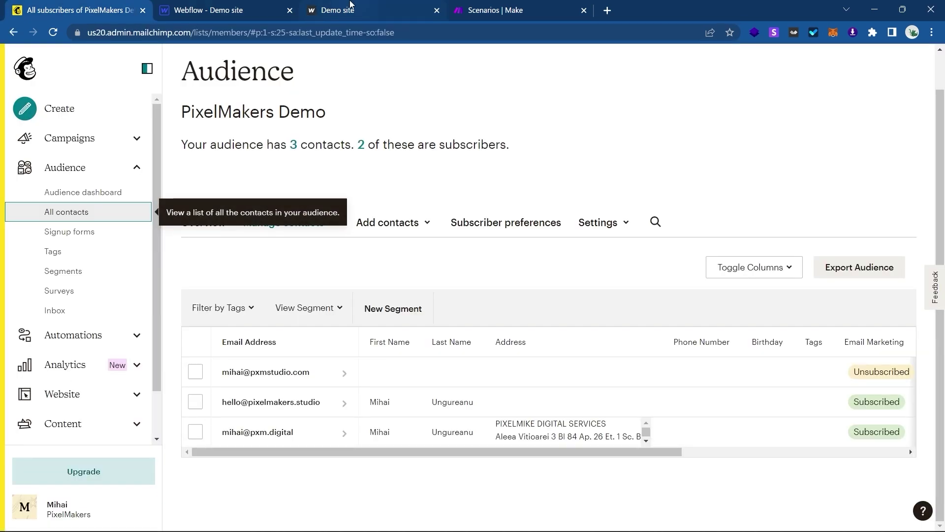
Subscribe on the live Demo site by entering a test email address.
left_click(351, 7)
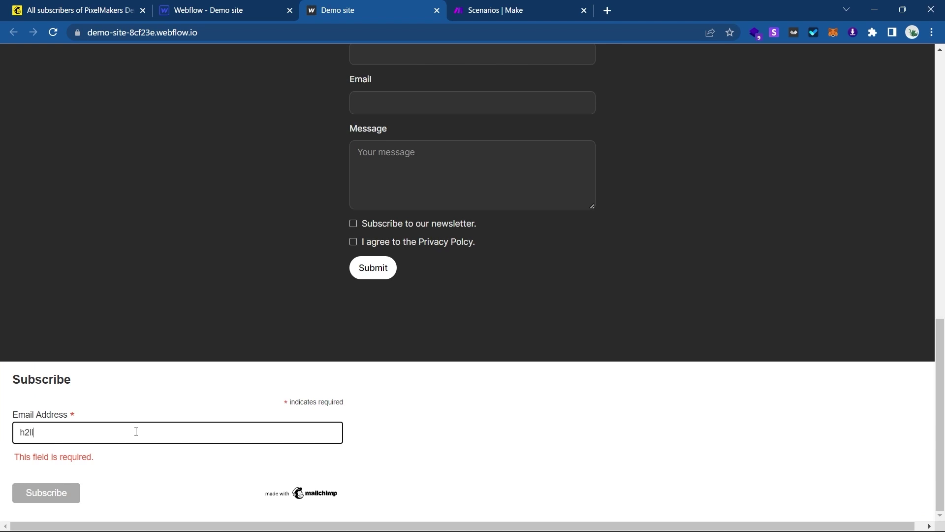
left_click(136, 431)
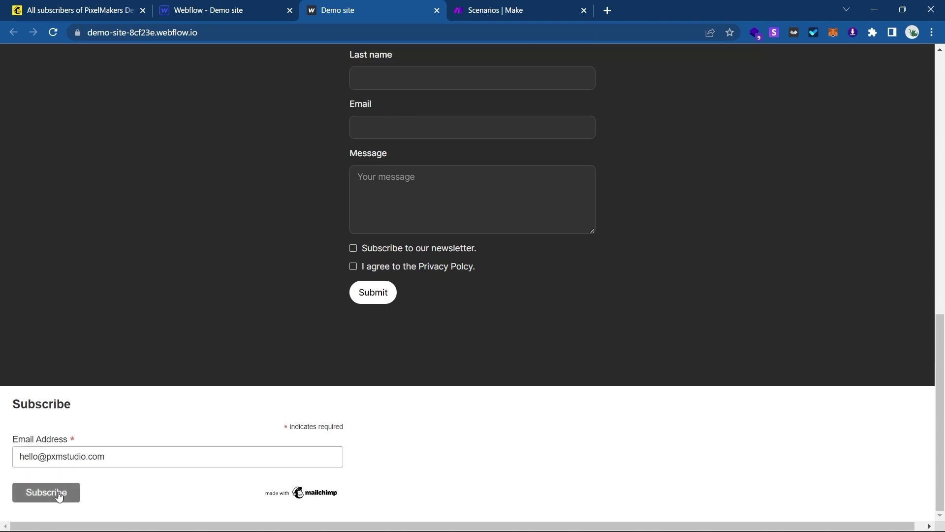
key("Return")
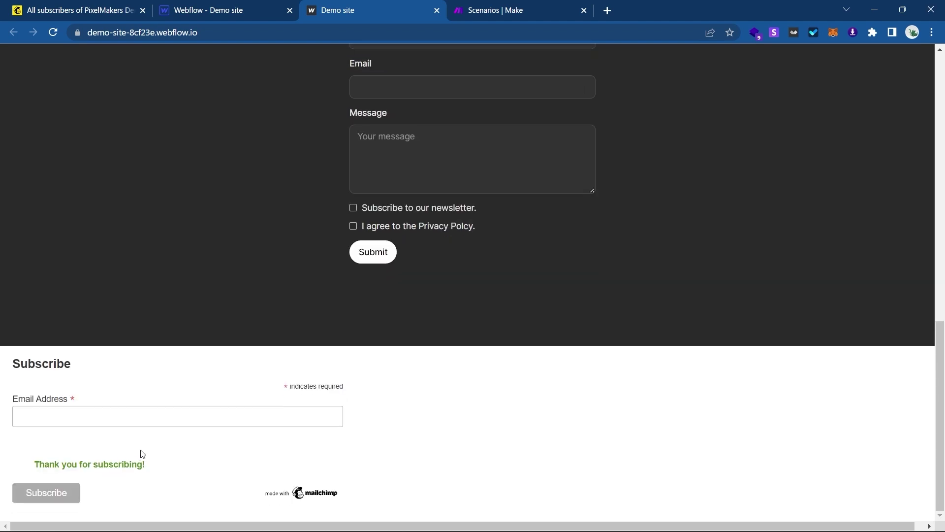
Reload All contacts and unsubscribe the new 'newsletter form' contact.
left_click(69, 7)
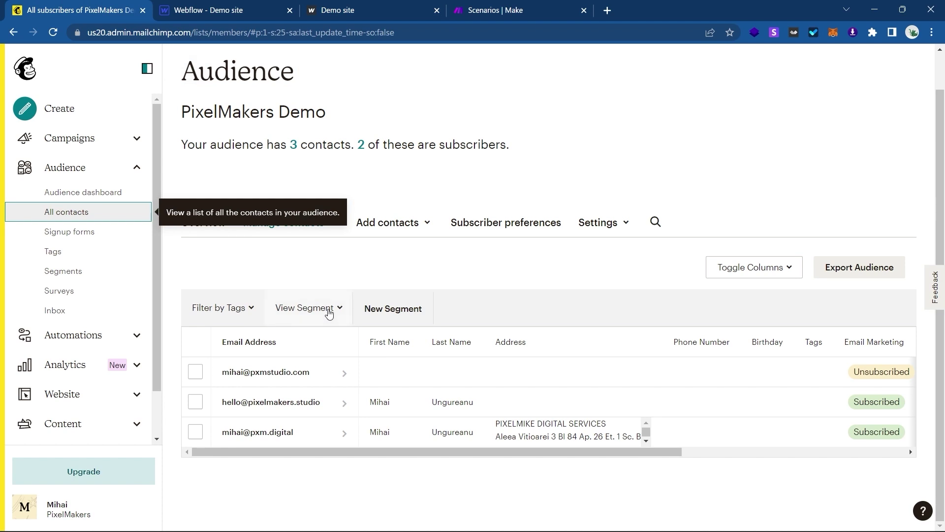
key("F5")
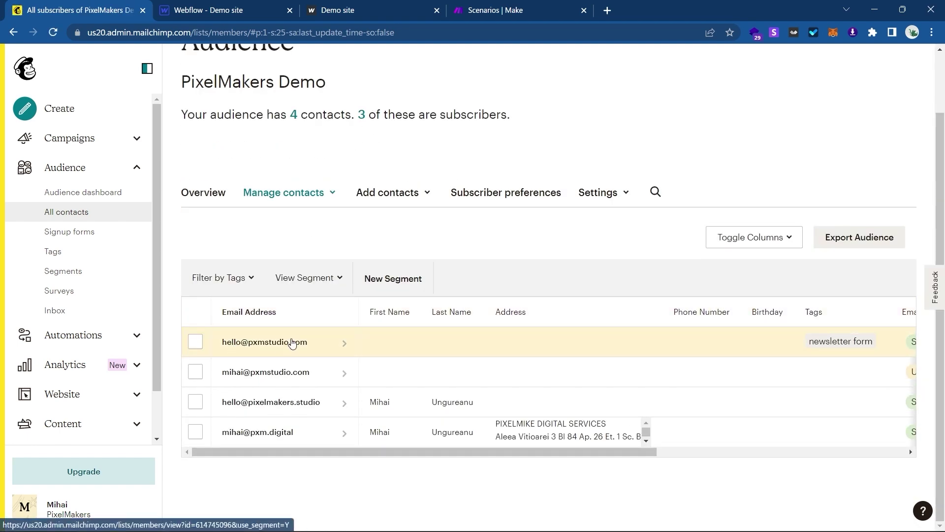
left_click(195, 341)
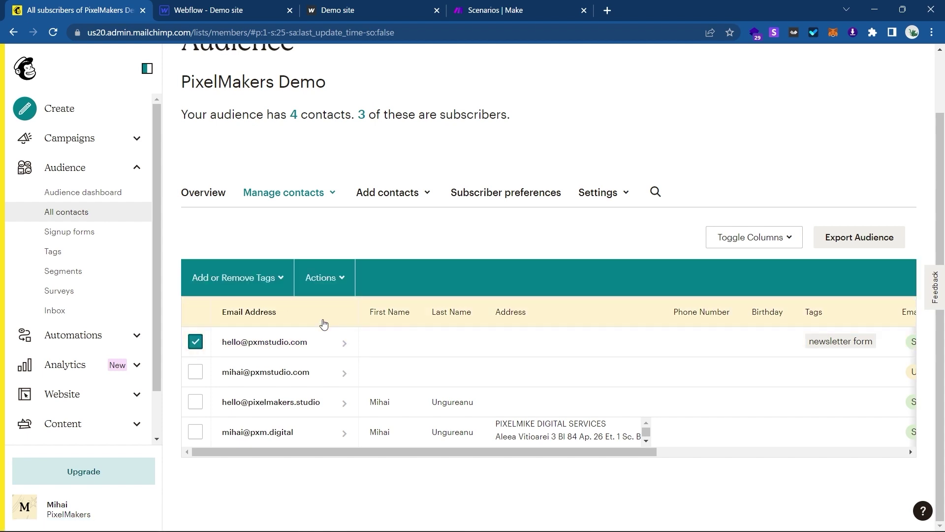
left_click(323, 277)
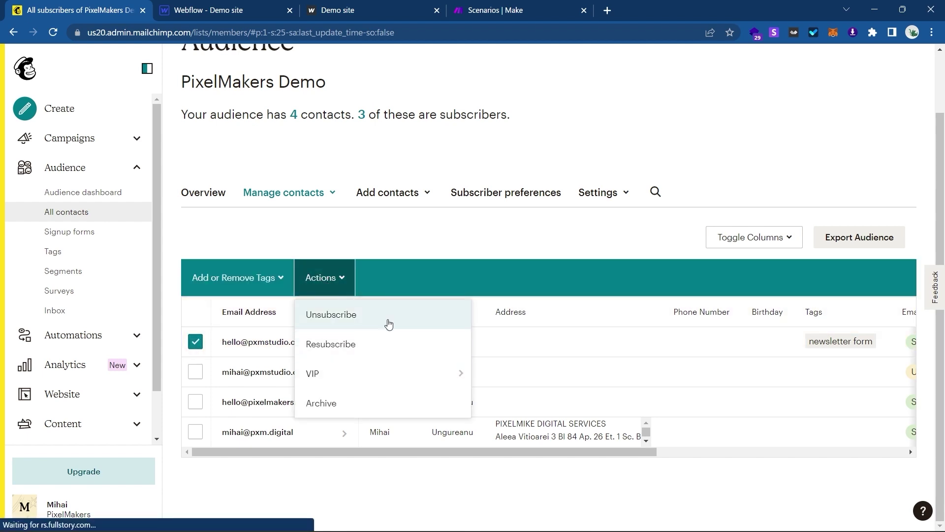
left_click(331, 314)
left_click(397, 353)
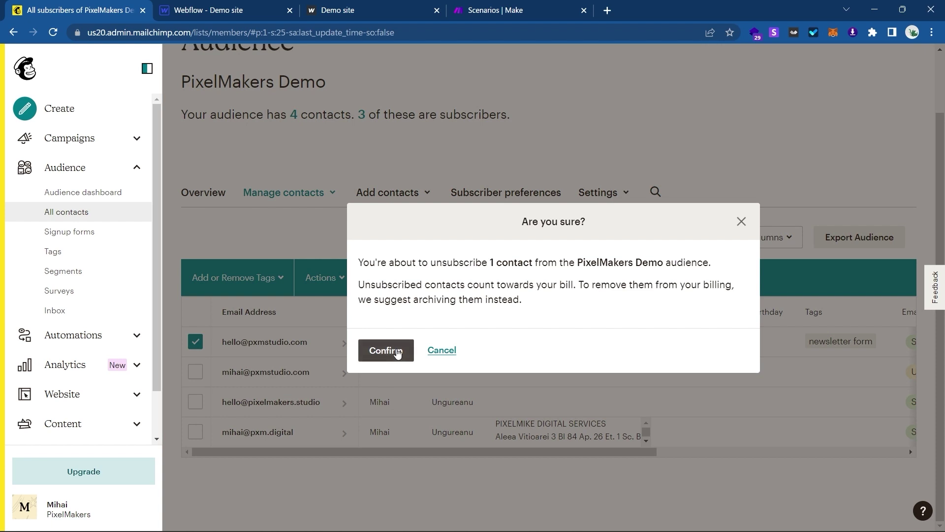
Glance at the live demo site, then return to the Webflow Designer.
left_click(397, 10)
scroll(251, 249, "up", 1)
left_click(275, 7)
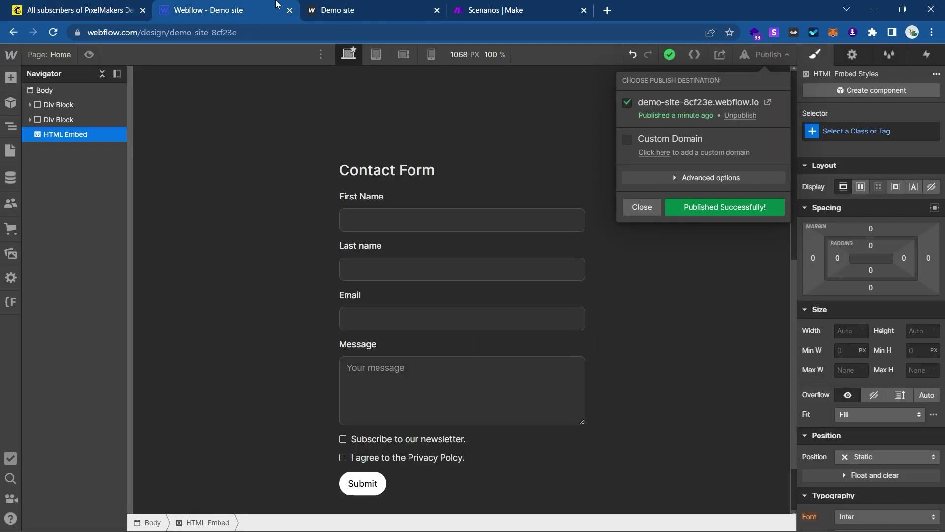
Close the Publish dropdown and delete the HTML Embed element below the contact form.
left_click(76, 134)
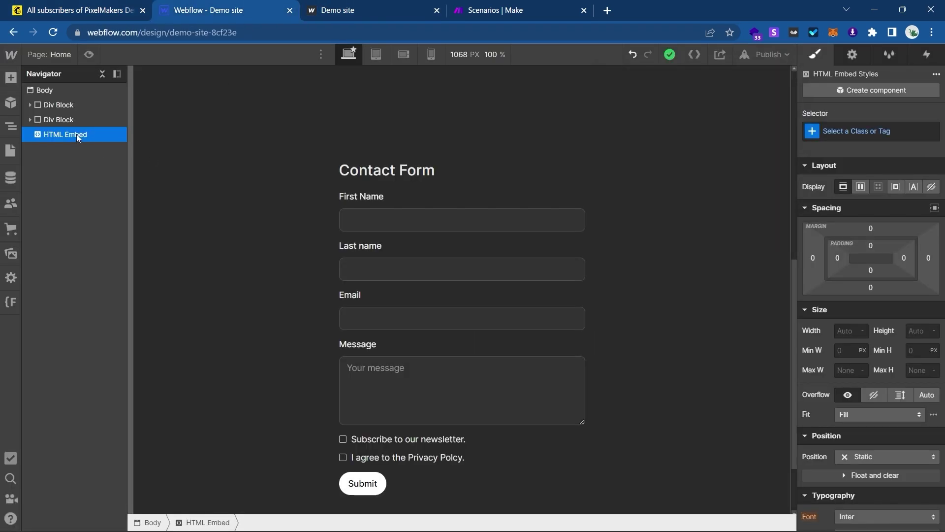
scroll(184, 206, "down", 2)
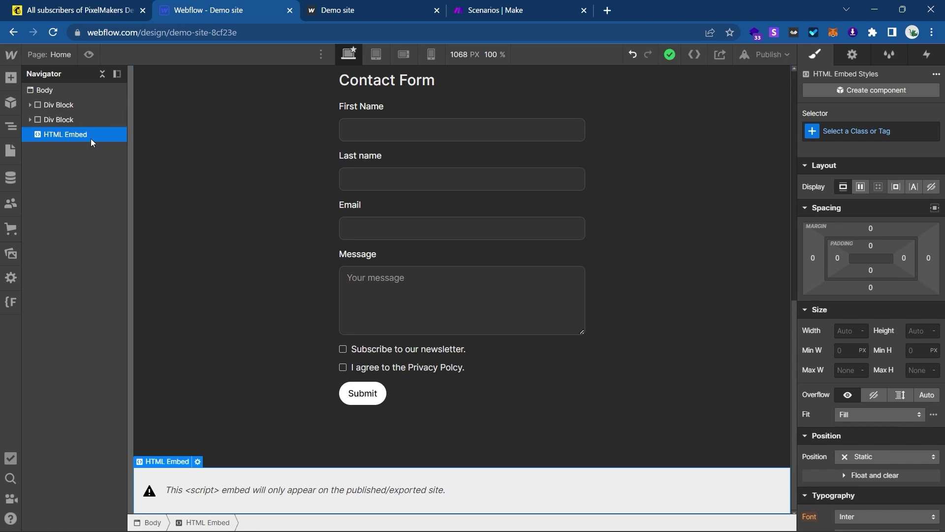
key("Delete")
scroll(288, 278, "up", 5)
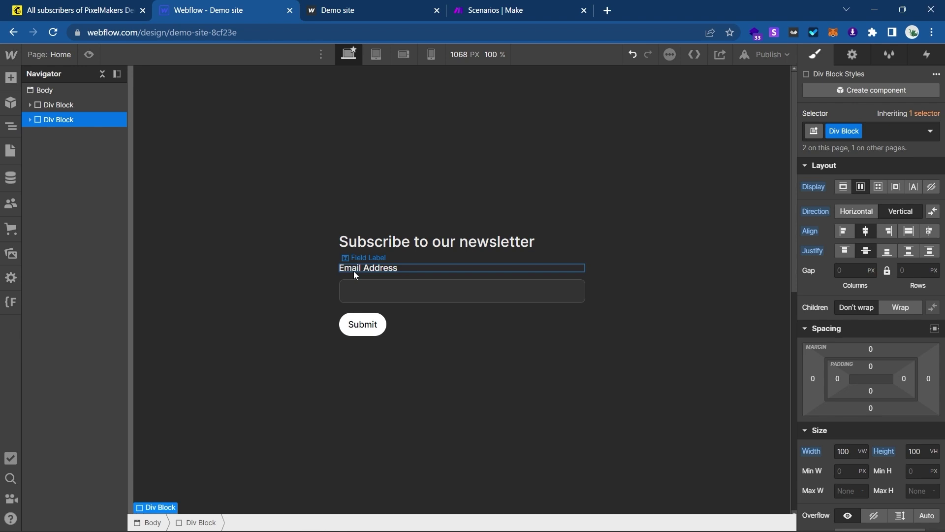
key("ctrl+shift+Tab")
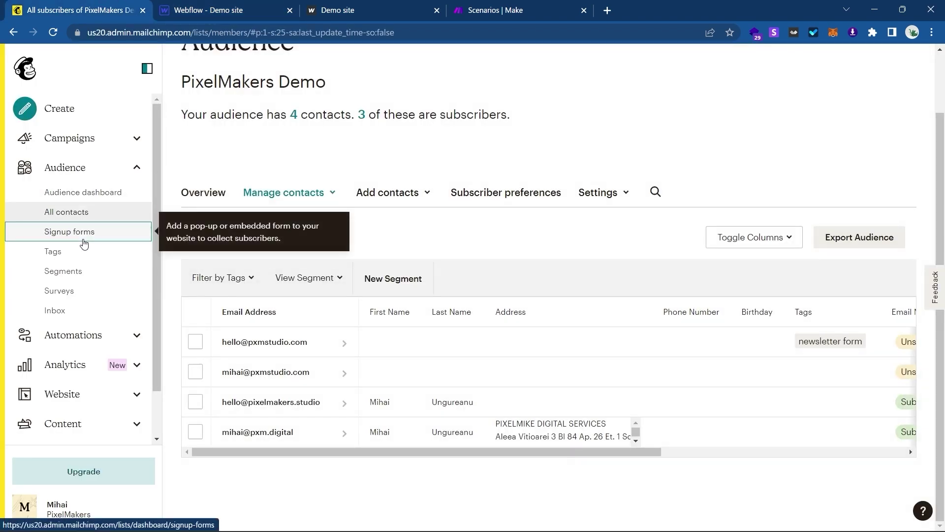
Reopen Embedded forms, dismiss the feedback survey and continue to the form code.
left_click(81, 239)
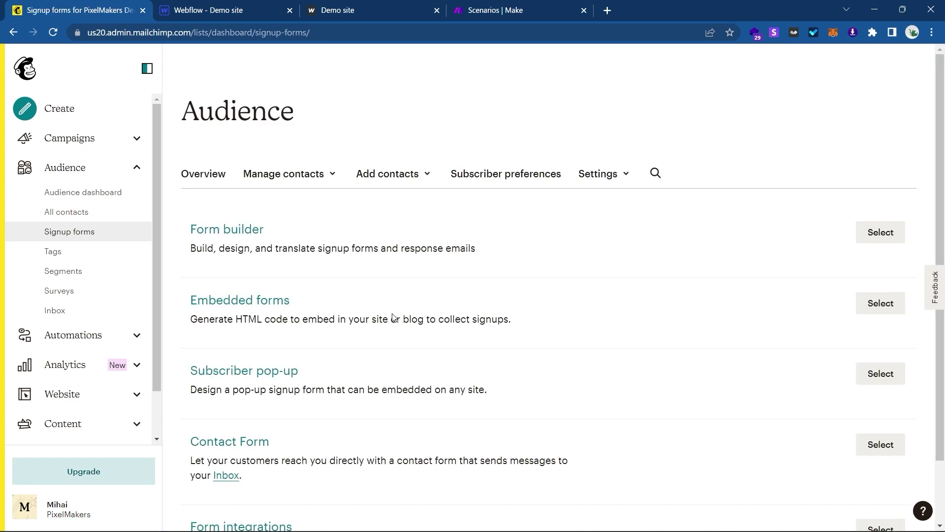
scroll(302, 294, "down", 2)
left_click(255, 284)
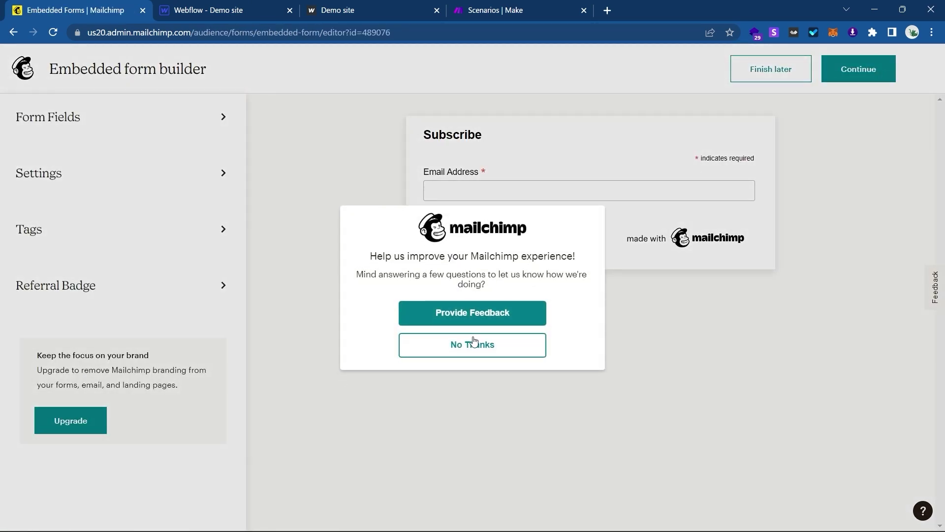
left_click(472, 358)
left_click(875, 75)
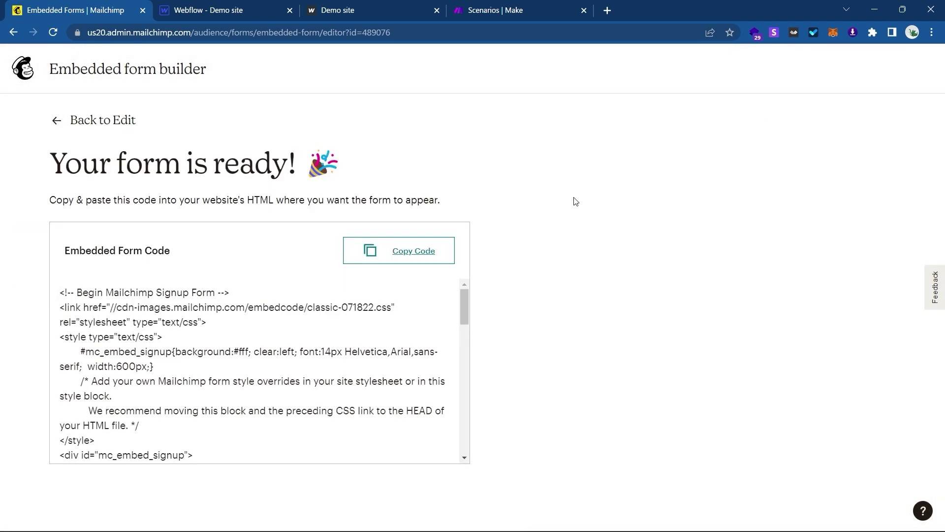
Select the subscribe URL inside the form tag's action attribute.
scroll(239, 301, "down", 1)
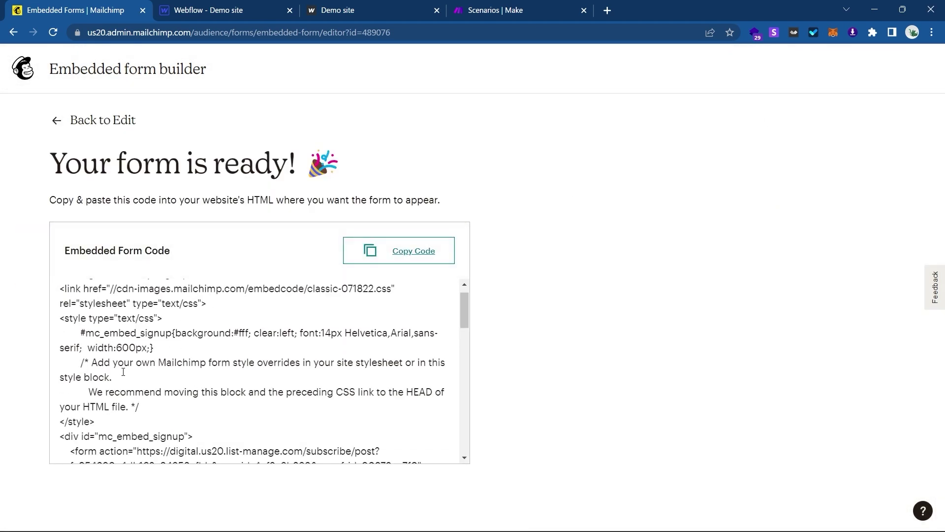
scroll(123, 371, "down", 1)
scroll(123, 371, "up", 2)
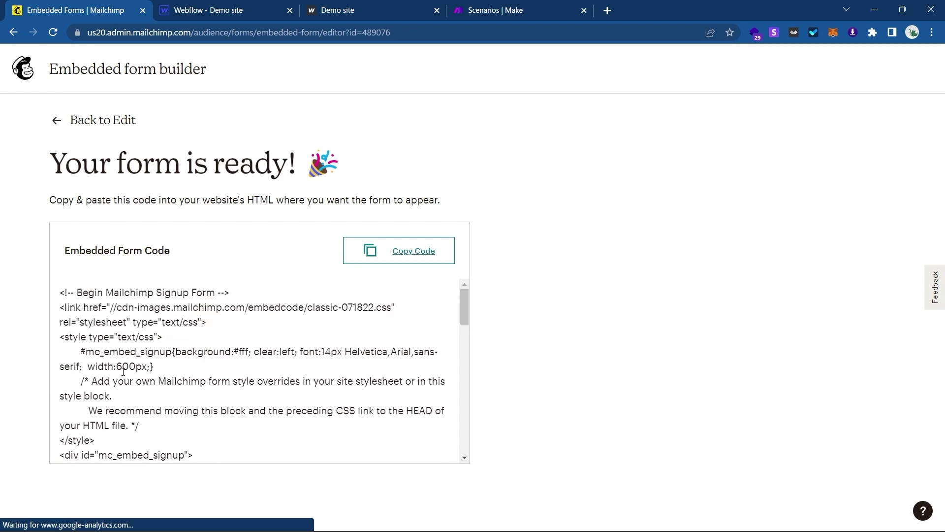
scroll(127, 326, "down", 1)
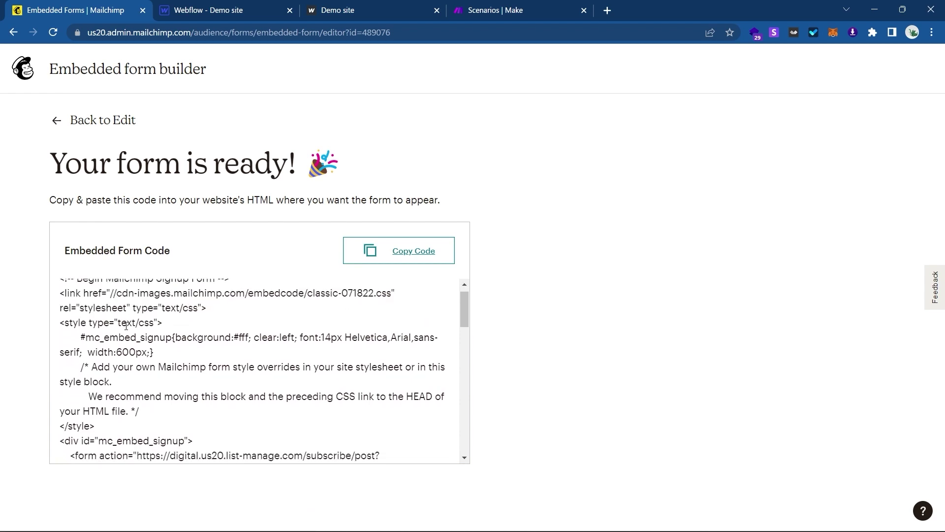
scroll(126, 326, "down", 1)
scroll(126, 326, "down", 5)
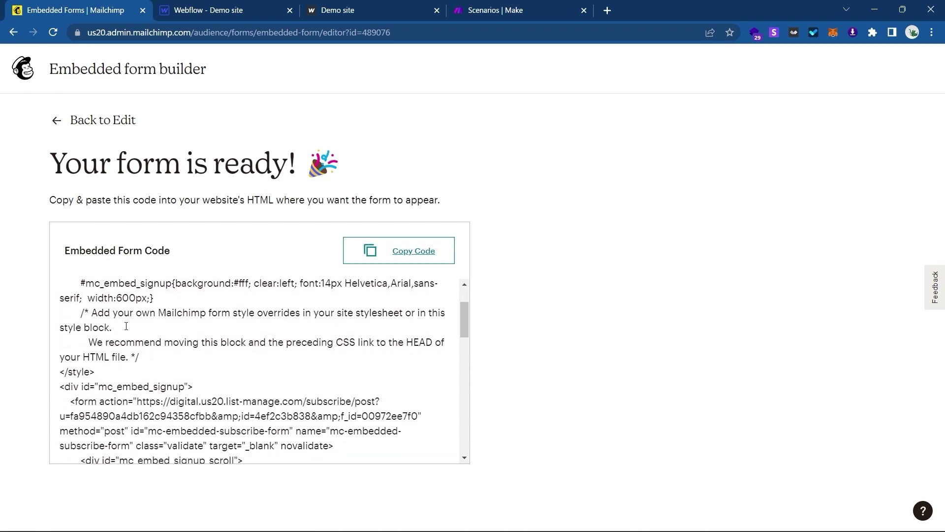
scroll(126, 326, "down", 3)
triple_click(344, 342)
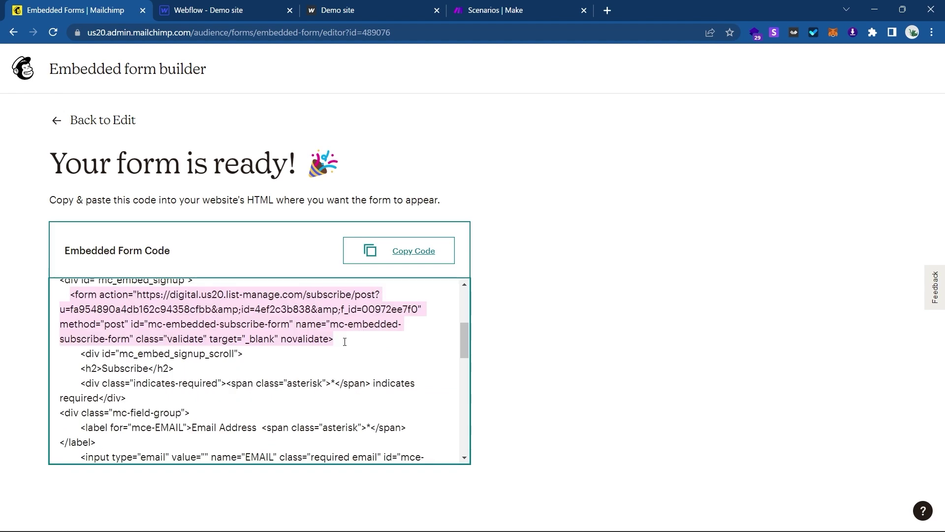
left_click(345, 340)
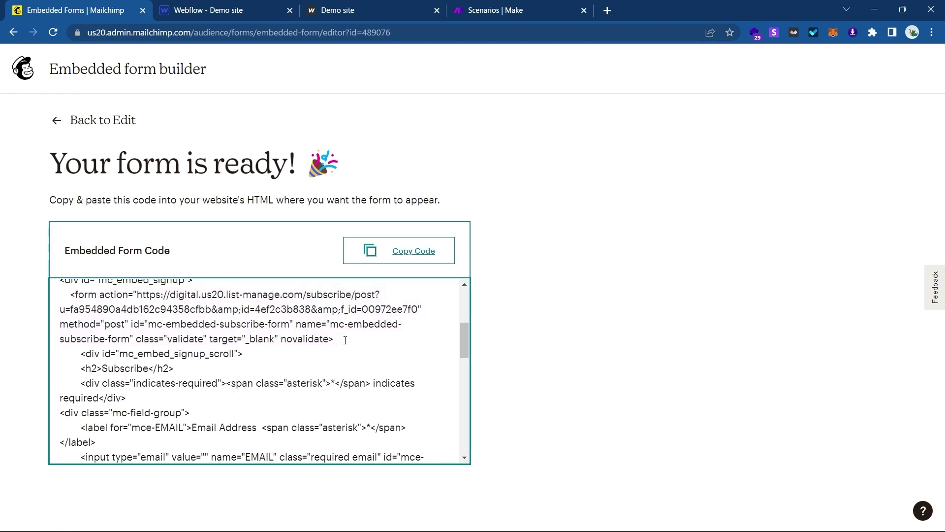
left_click_drag(345, 340, 329, 339)
left_click_drag(139, 296, 416, 314)
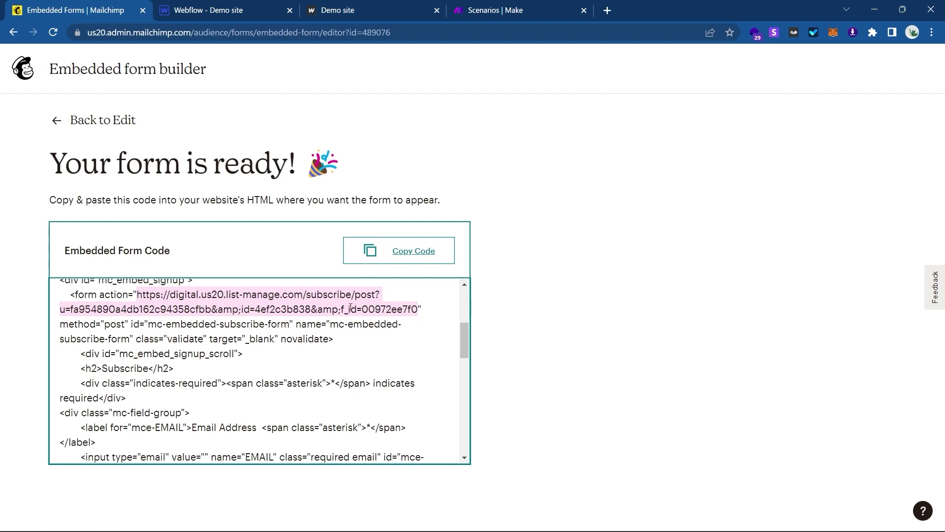
Paste the Mailchimp subscribe URL into the newsletter Form's Action setting.
left_click(248, 6)
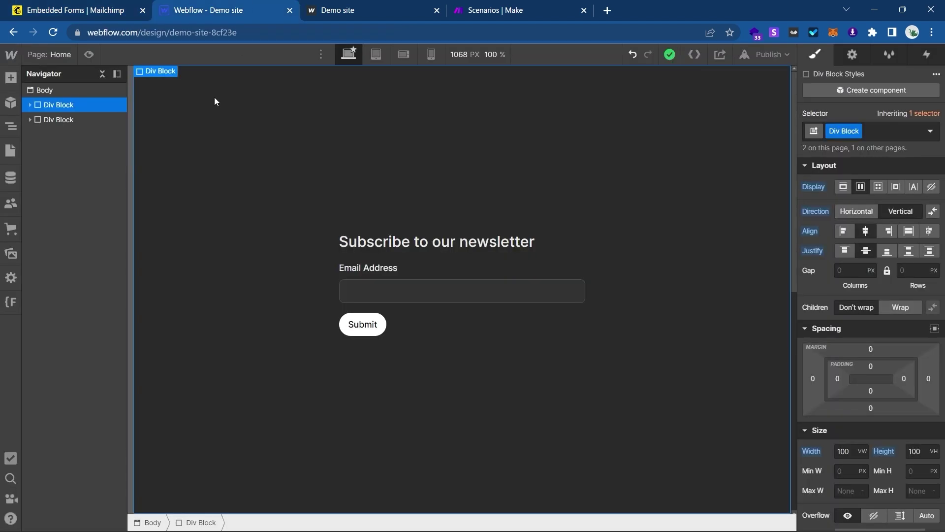
left_click(389, 301)
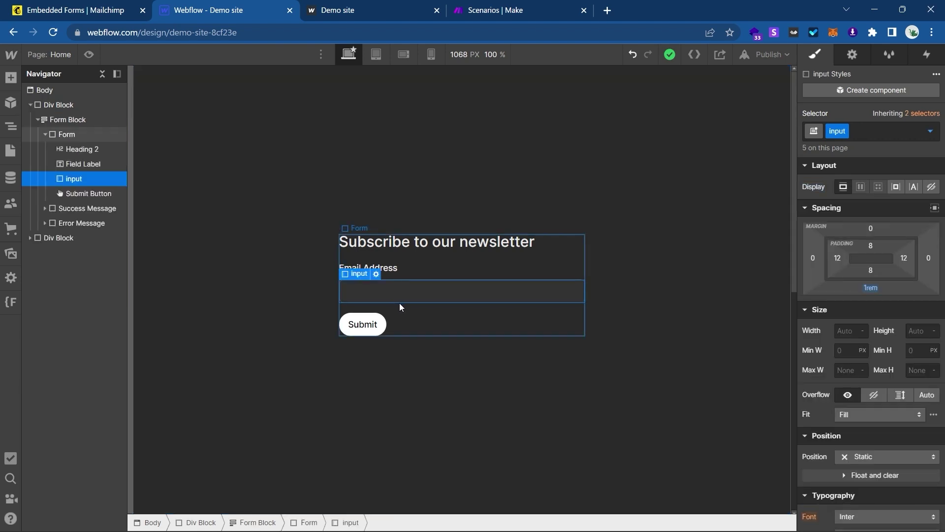
left_click(399, 303)
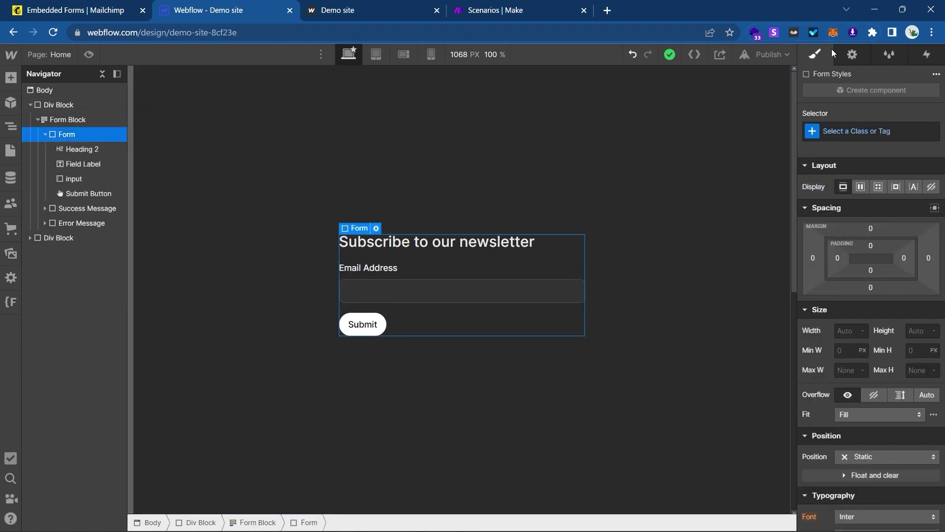
left_click(852, 54)
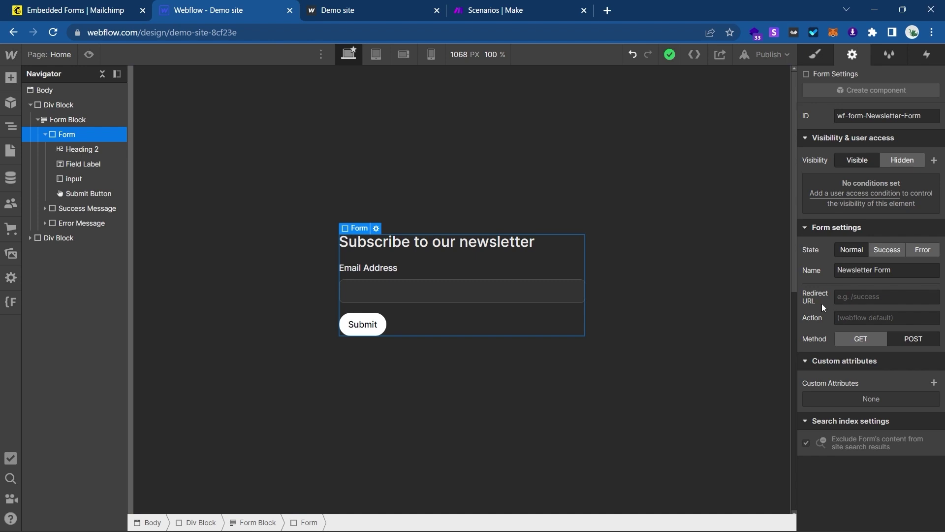
left_click(848, 319)
key("ctrl+v")
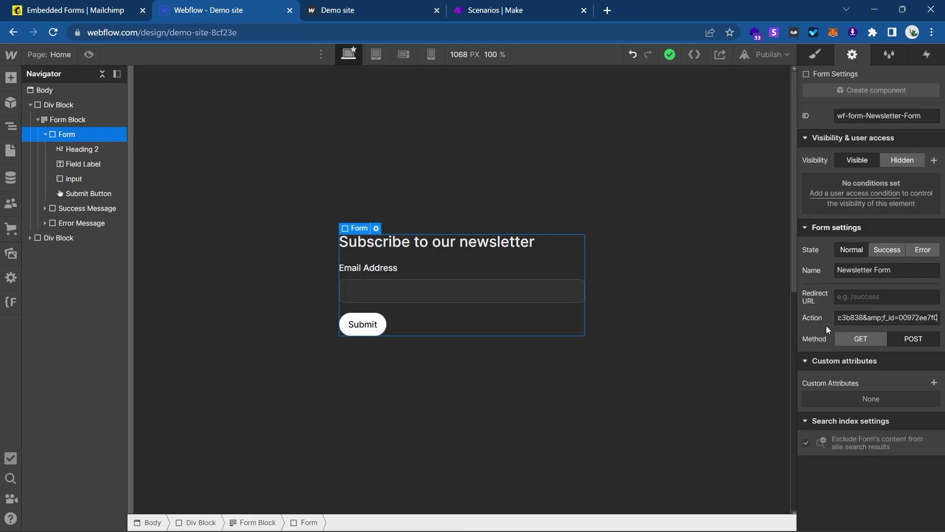
left_click(771, 353)
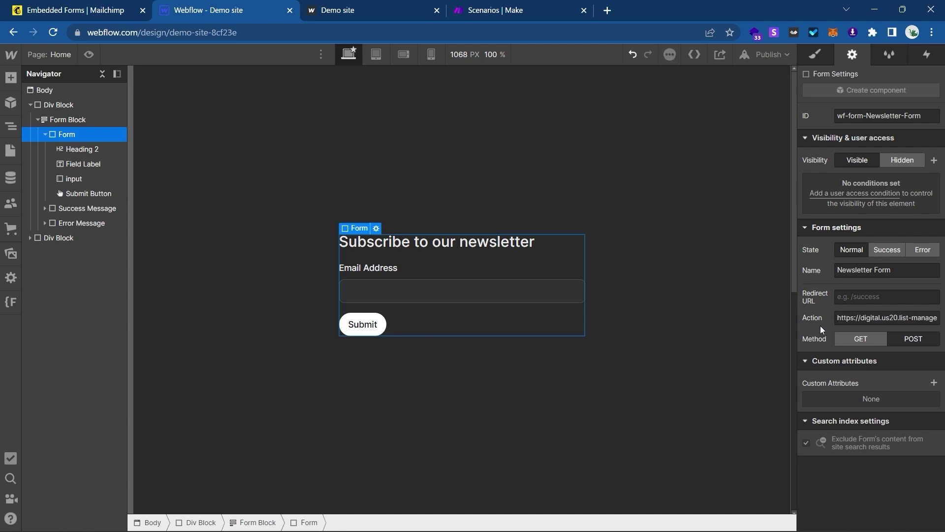
Select the form's email input, then go back to the Mailchimp code.
left_click(462, 300)
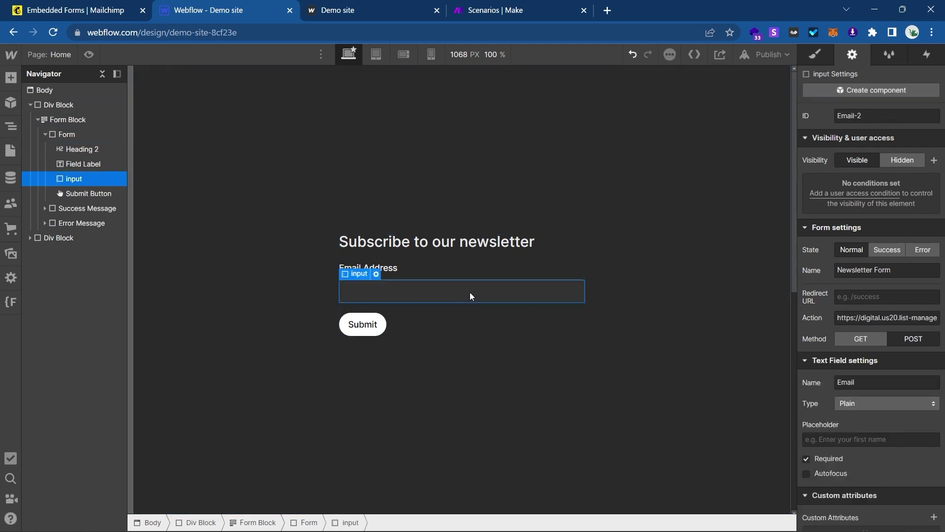
scroll(813, 362, "down", 1)
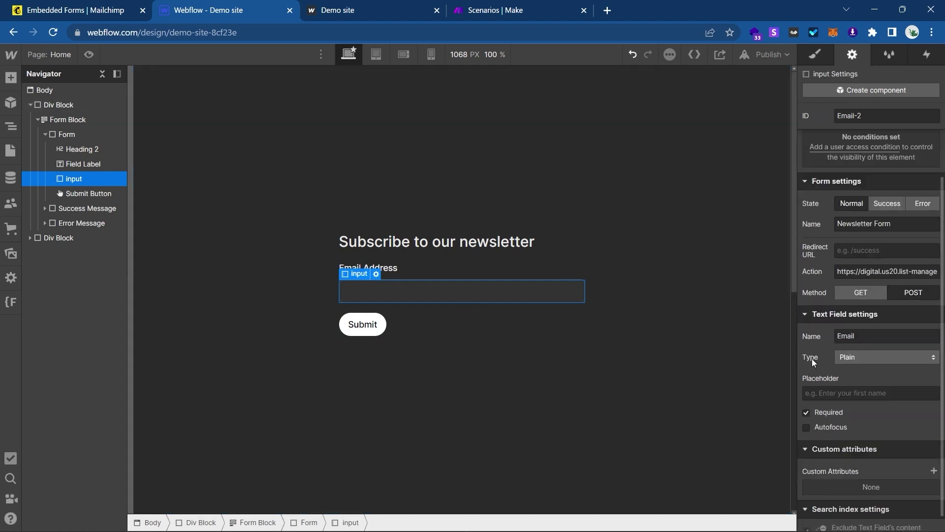
left_click(76, 10)
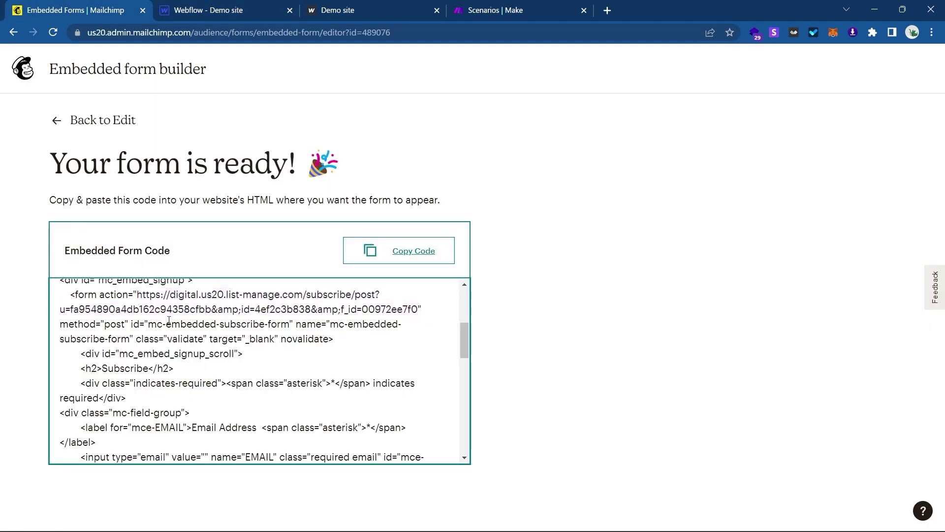
Find the email input line and select EMAIL in name="EMAIL".
scroll(169, 320, "down", 3)
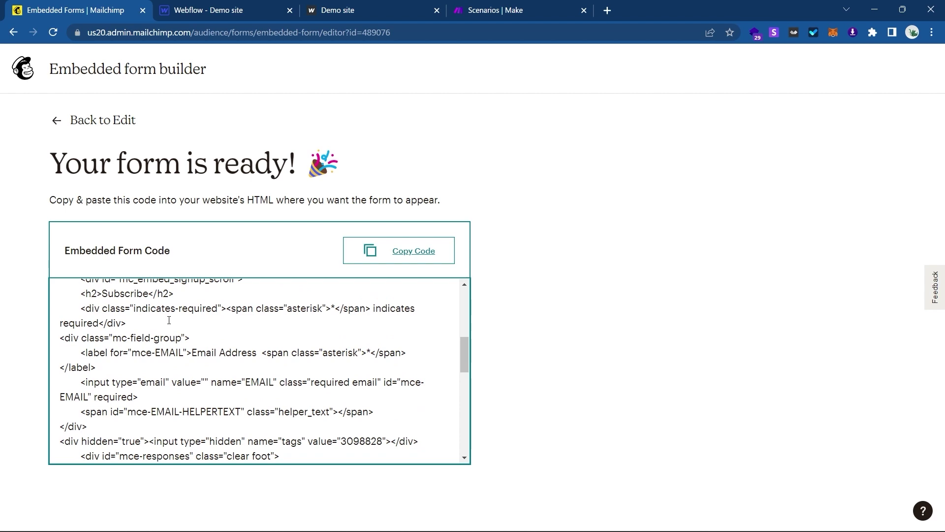
scroll(207, 319, "down", 2)
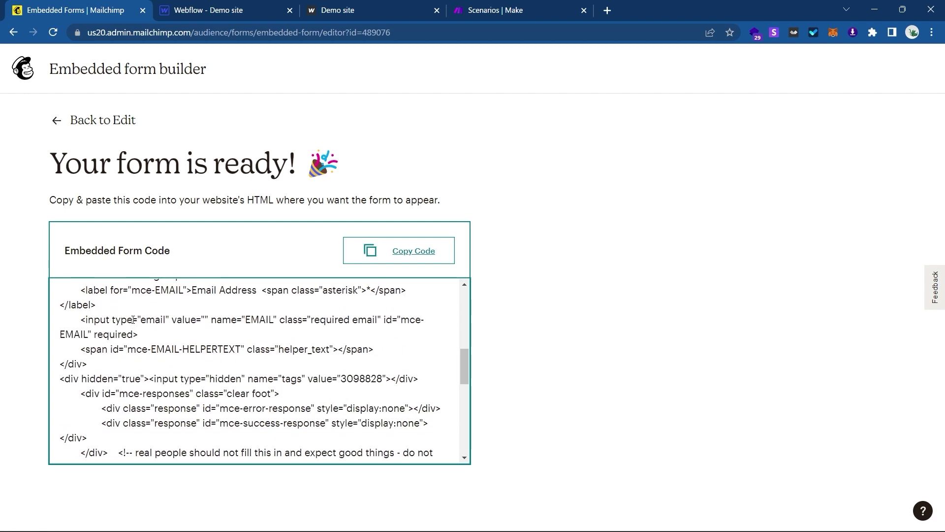
left_click_drag(81, 319, 143, 330)
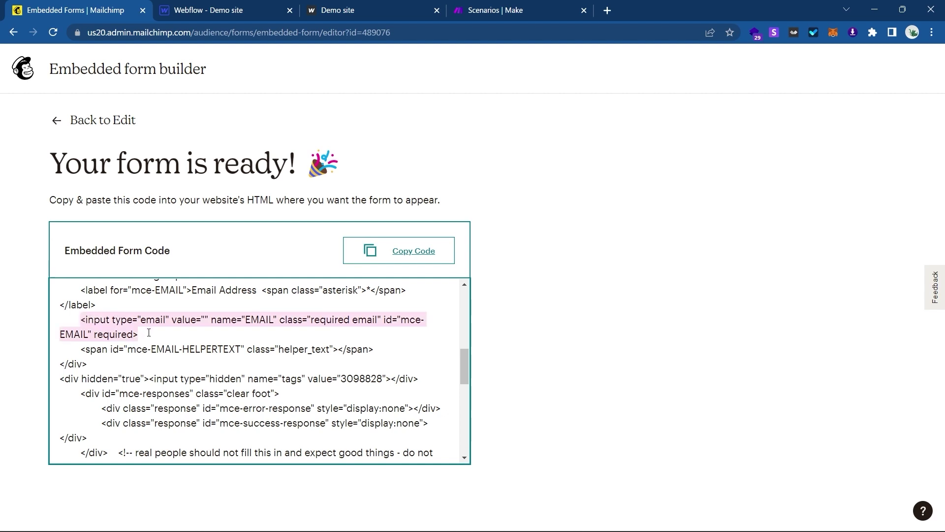
left_click(149, 332)
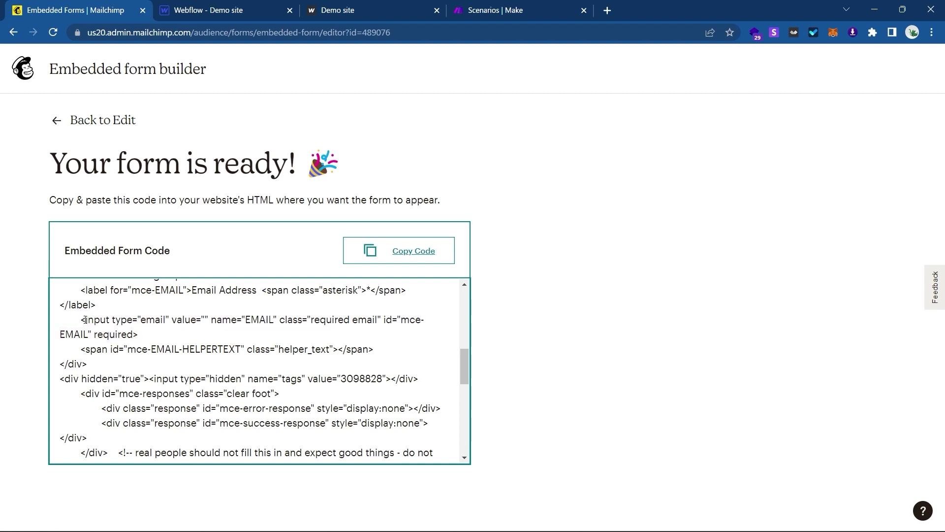
left_click_drag(86, 320, 158, 328)
left_click(169, 325)
double_click(263, 320)
Duplicate the Email Address label below the input and relabel it 'First name'.
left_click(207, 10)
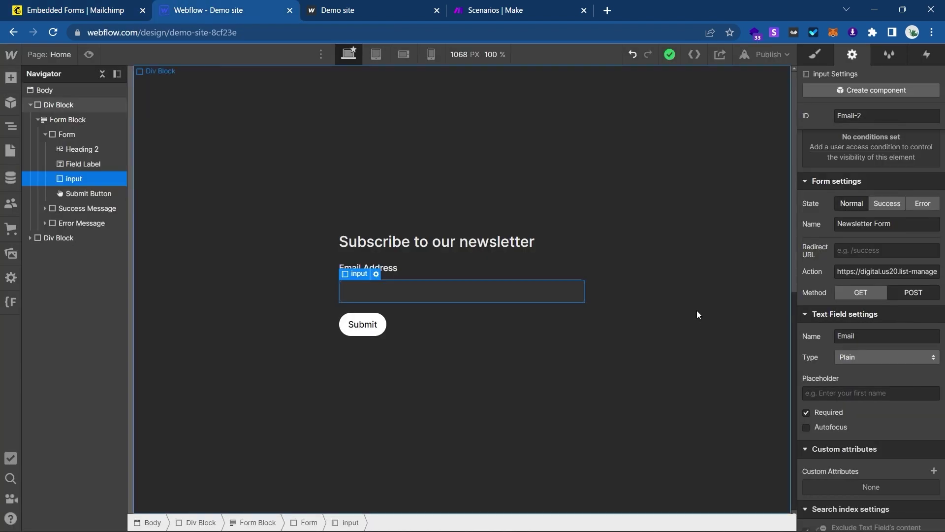
double_click(901, 339)
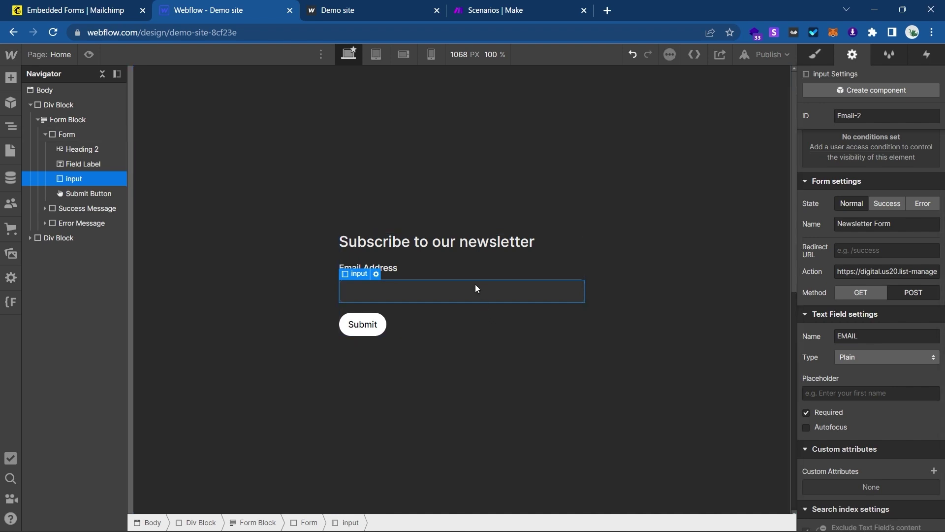
key("ctrl+z")
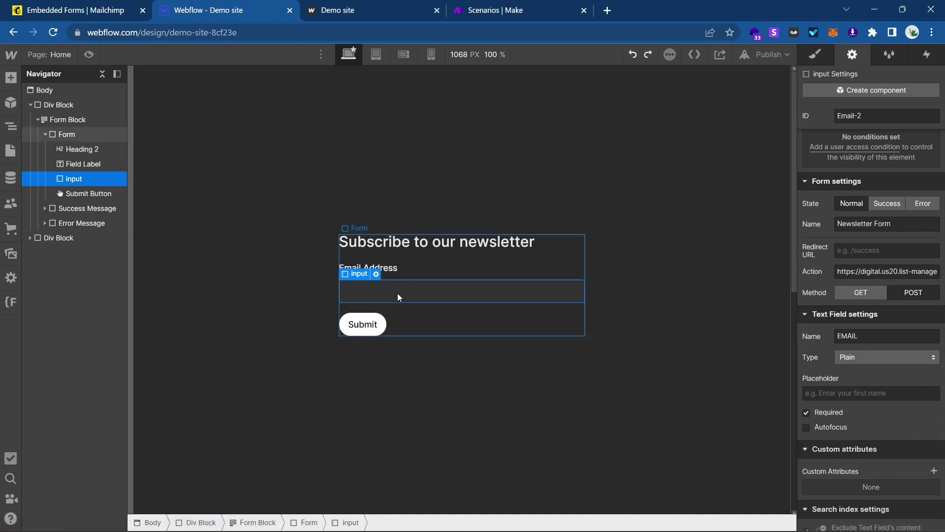
left_click(72, 168)
key("ctrl+d")
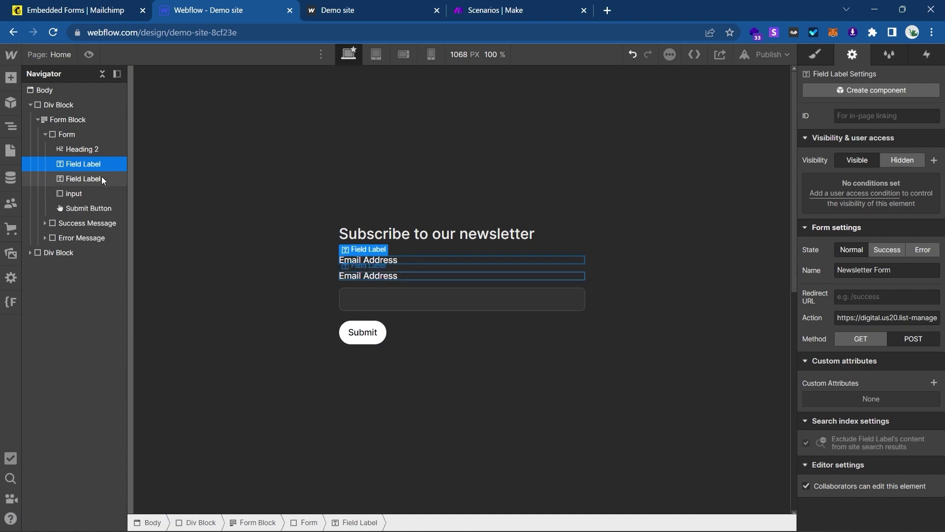
left_click(103, 180)
left_click_drag(103, 181, 93, 197)
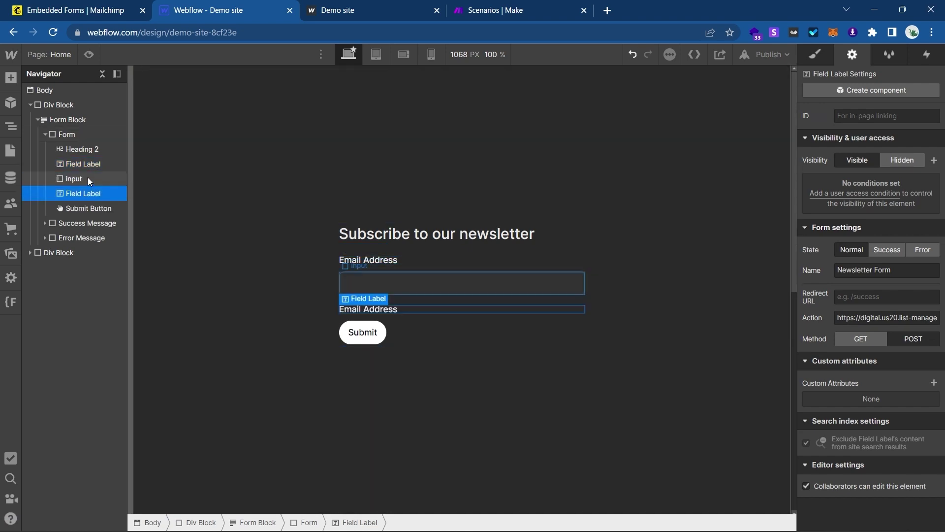
left_click(91, 182)
left_click(390, 311)
double_click(389, 310)
type("First name")
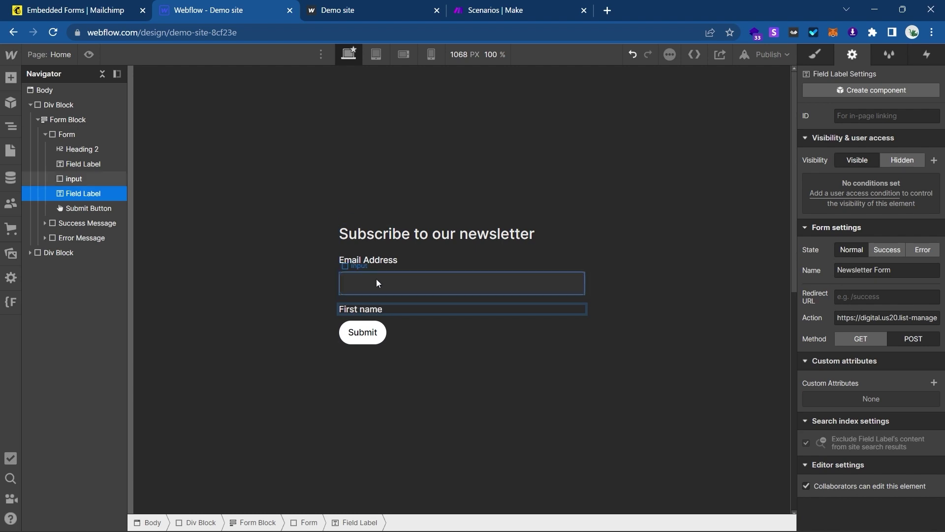
left_click(376, 282)
Duplicate the email input under the First name label and clear the copy's name.
left_click(93, 141)
key("ctrl+v")
left_click_drag(78, 219, 91, 206)
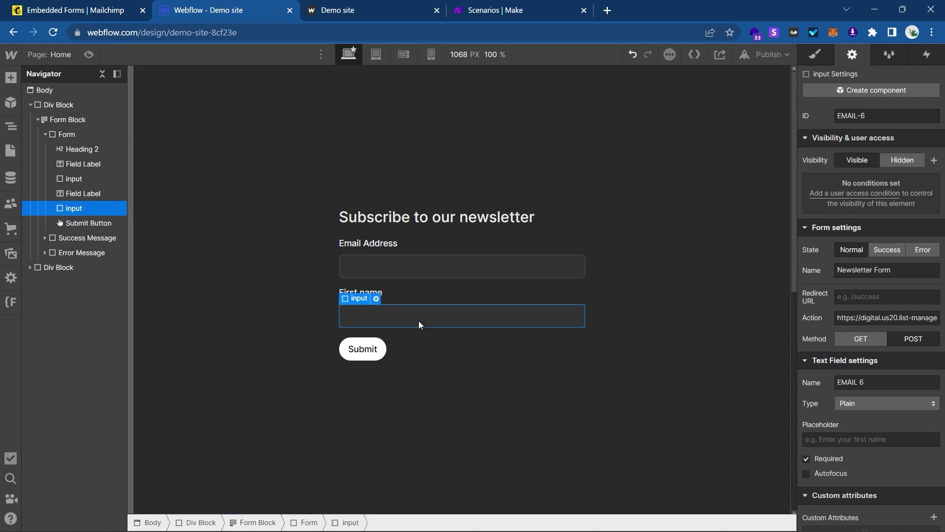
scroll(833, 419, "down", 1)
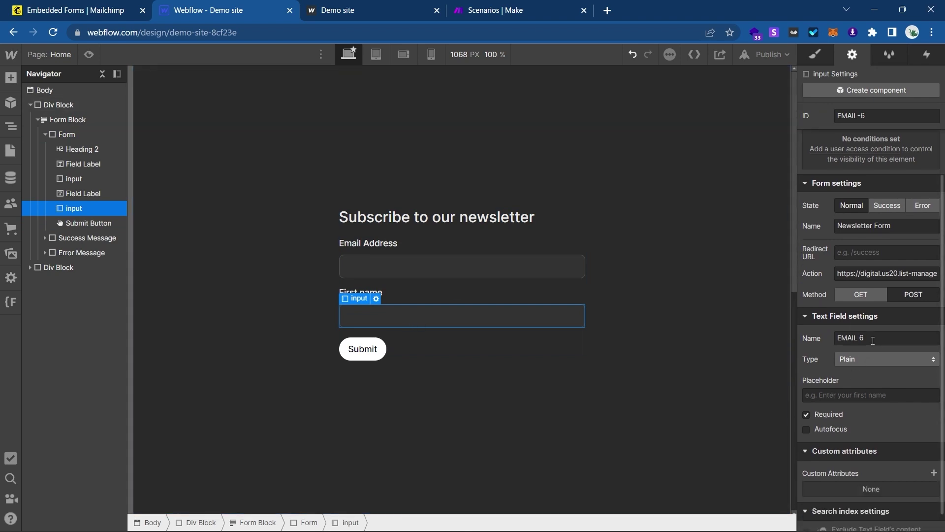
triple_click(873, 340)
key("BackSpace")
scroll(831, 302, "up", 1)
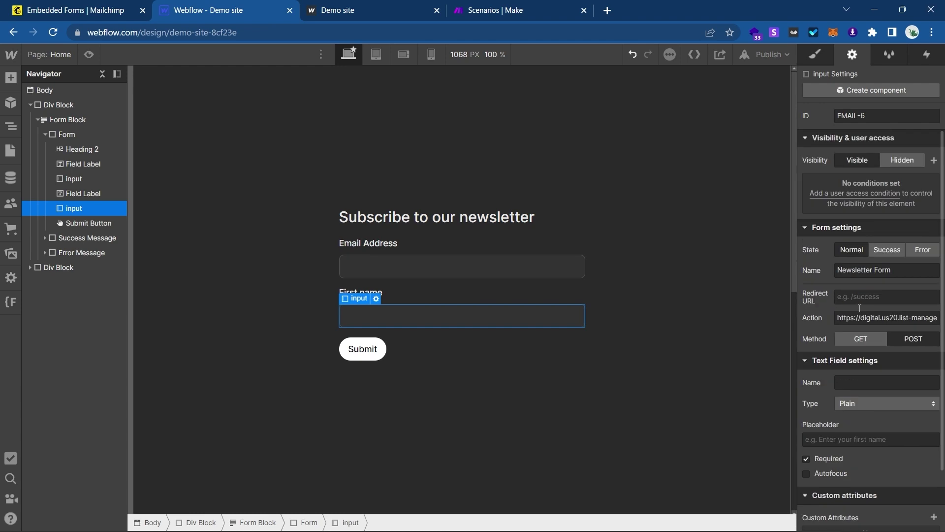
scroll(850, 300, "down", 1)
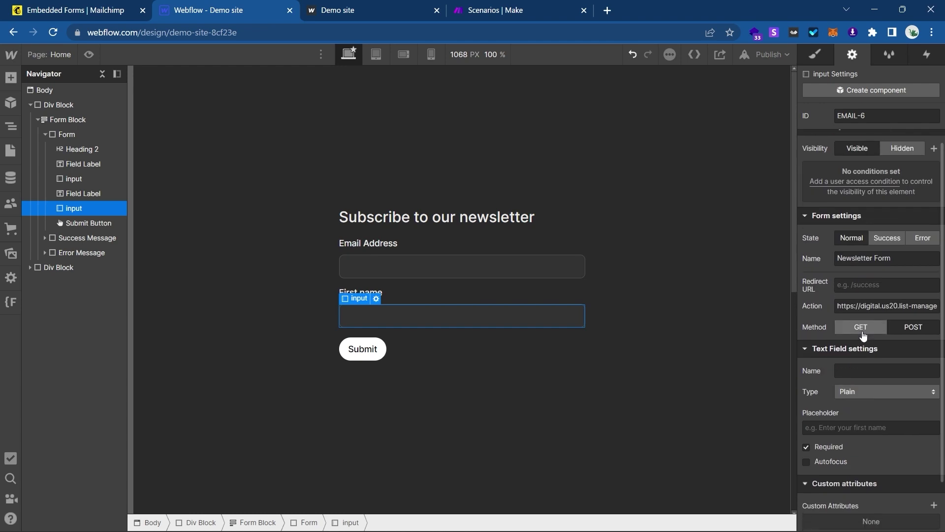
Set the Email Address input's type to Email.
left_click(376, 298)
left_click(468, 266)
left_click(855, 407)
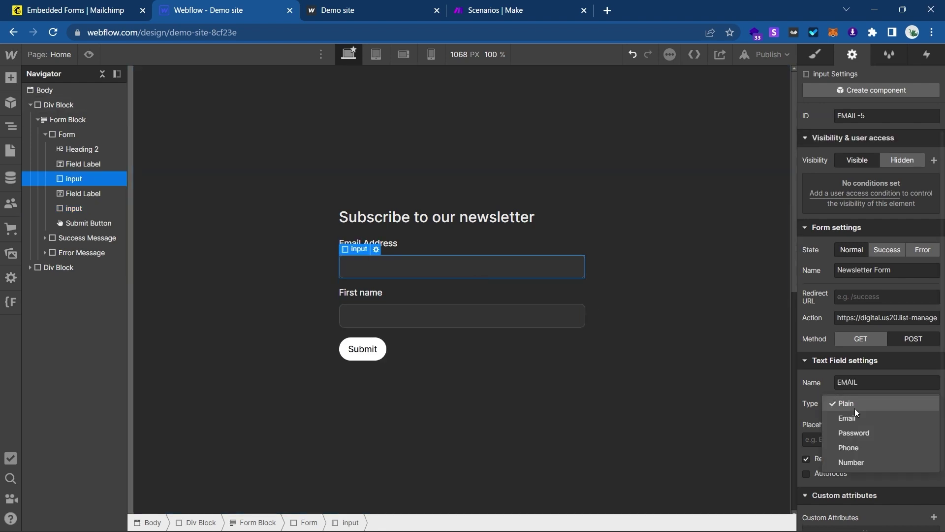
left_click(863, 420)
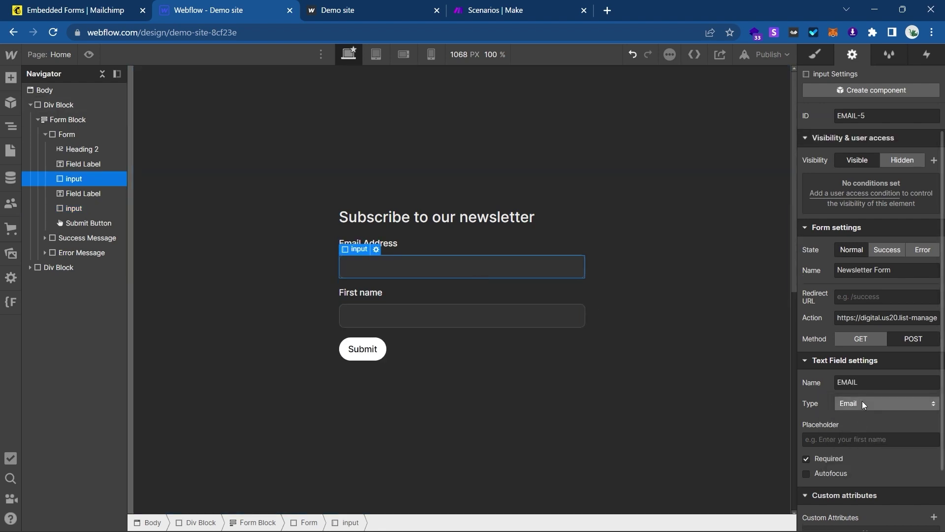
Add the First name field to the Mailchimp embedded form and regenerate its code.
left_click(88, 9)
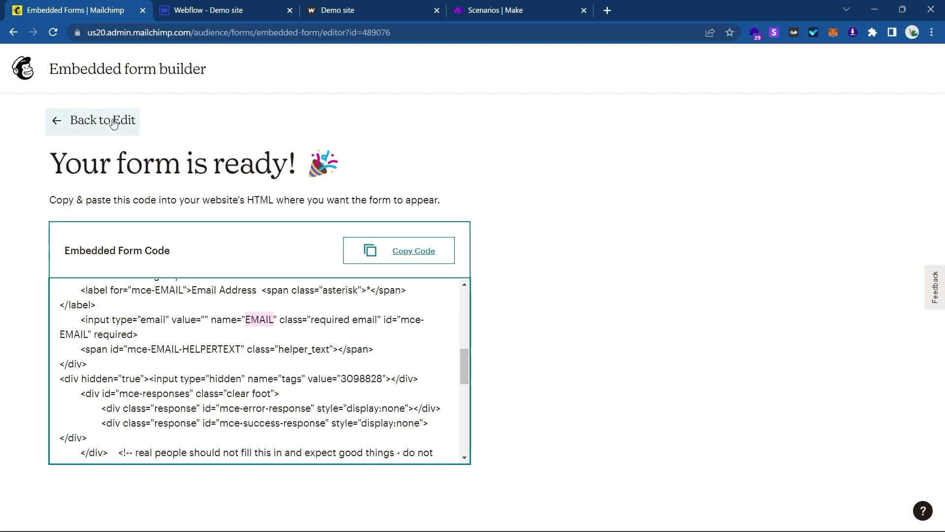
left_click(104, 120)
left_click(140, 134)
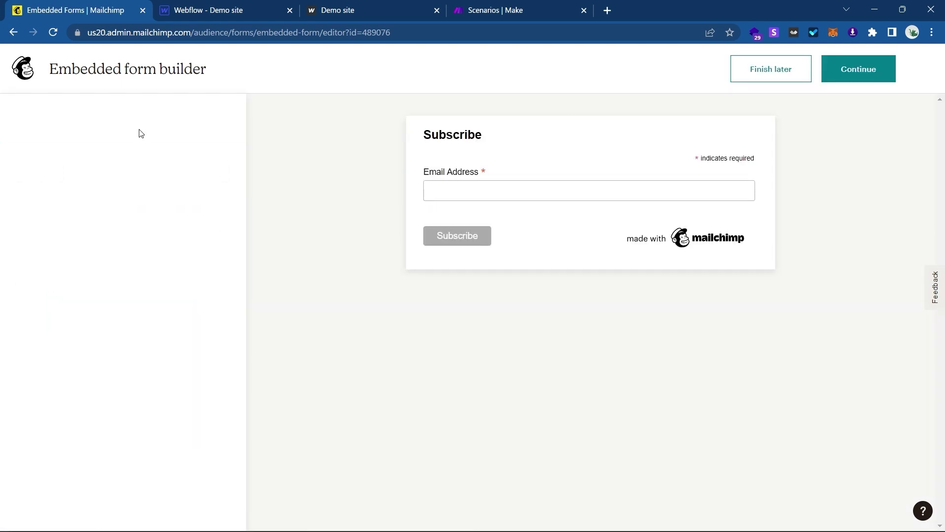
left_click(45, 260)
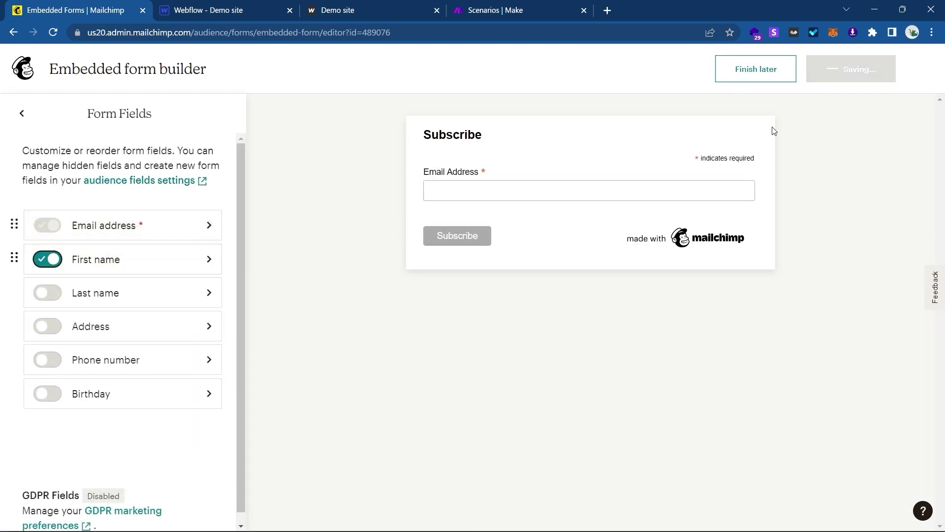
left_click(865, 75)
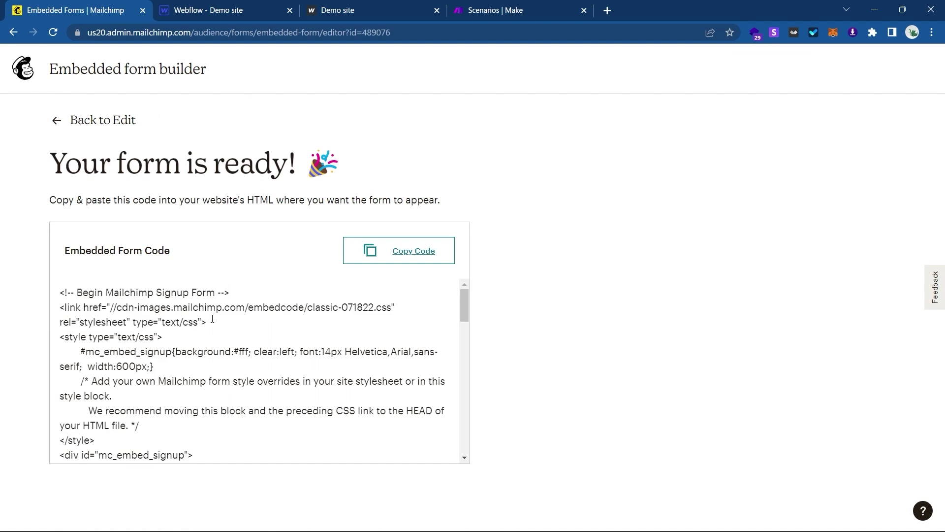
Select the FNAME field name in the updated embed code.
scroll(212, 319, "down", 10)
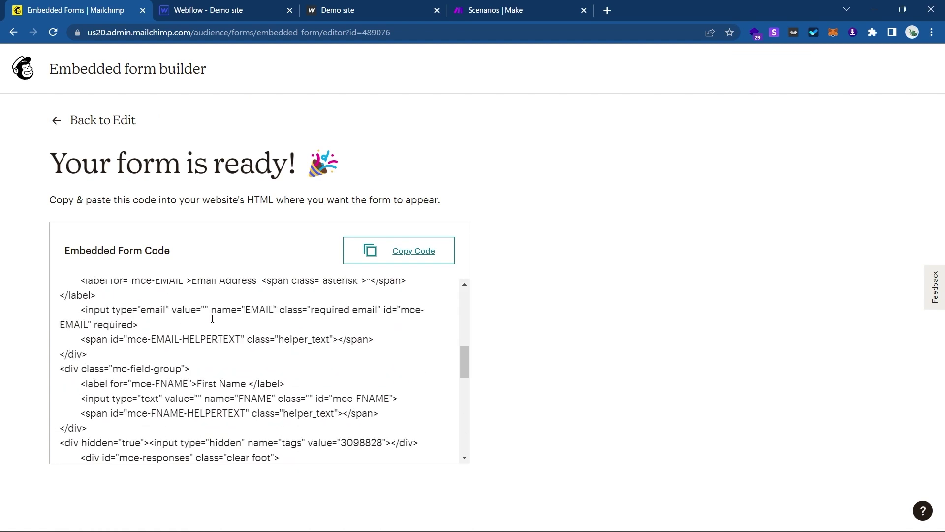
scroll(212, 318, "down", 3)
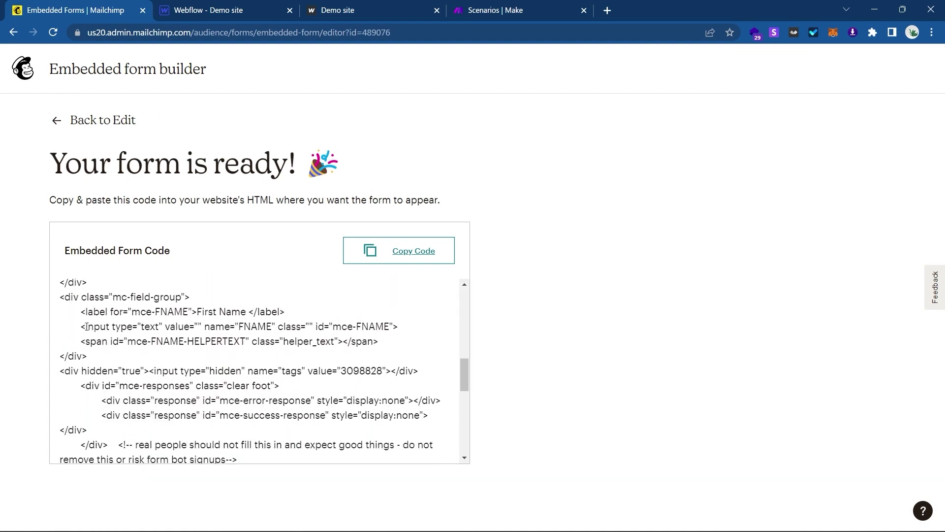
left_click_drag(83, 326, 399, 322)
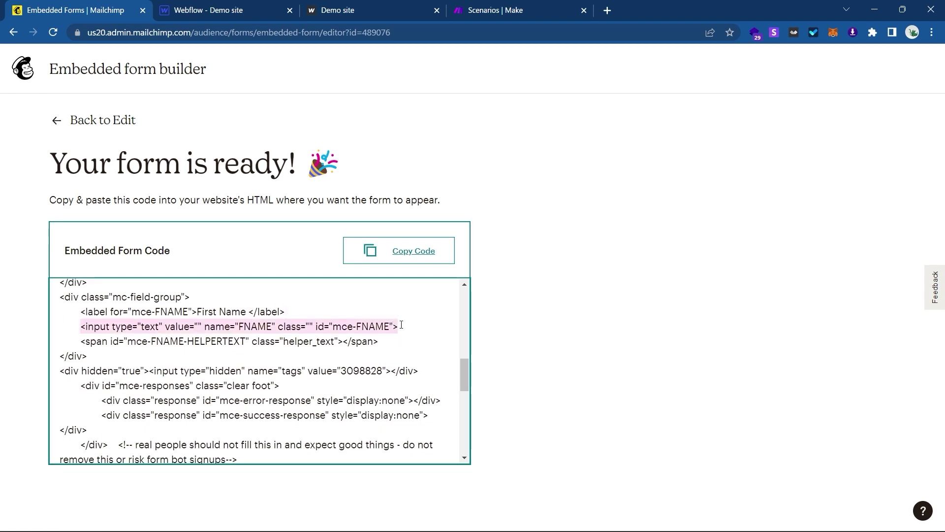
double_click(256, 327)
key("ctrl+c")
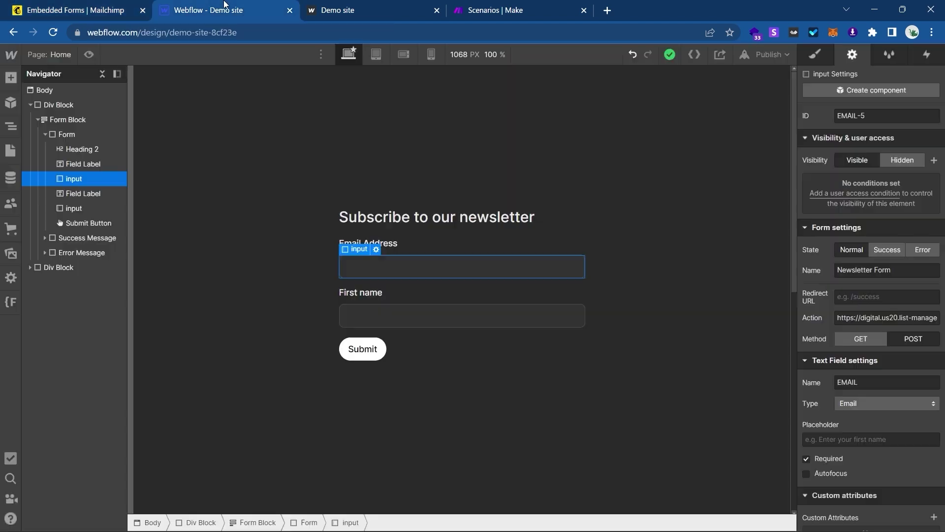
left_click(226, 7)
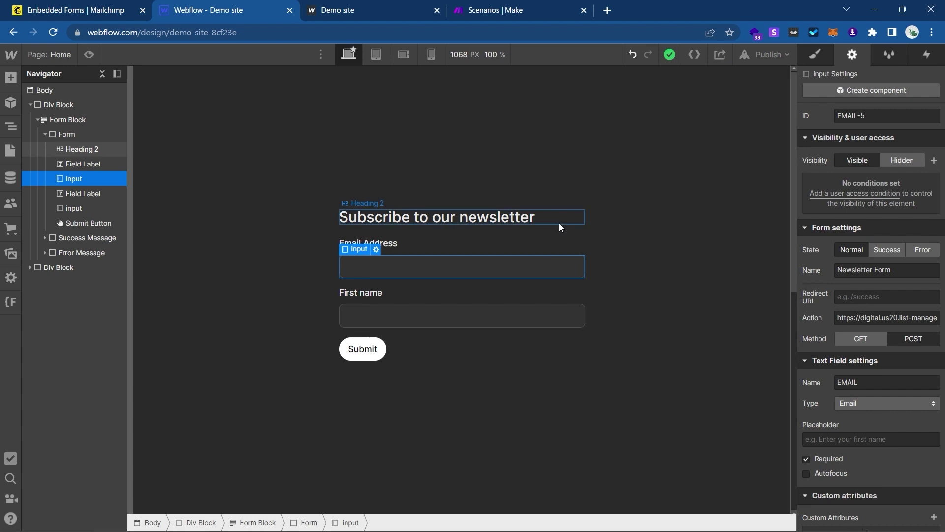
Set the First name input's Name setting to FNAME.
left_click(432, 324)
left_click(839, 383)
key("ctrl+v")
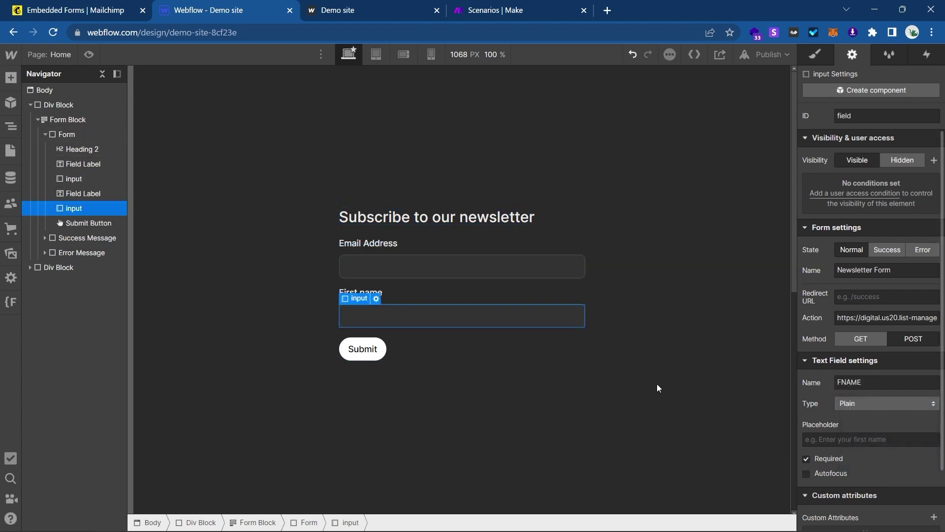
Delete the First name label and field, then select the newsletter form's containing block.
left_click(70, 193)
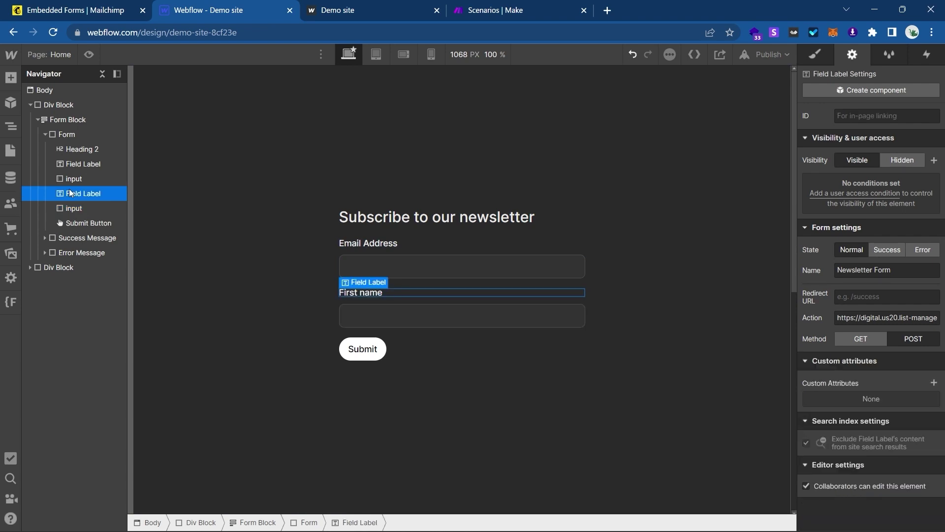
key("Delete")
key("Delete")
left_click(347, 240)
left_click(350, 258)
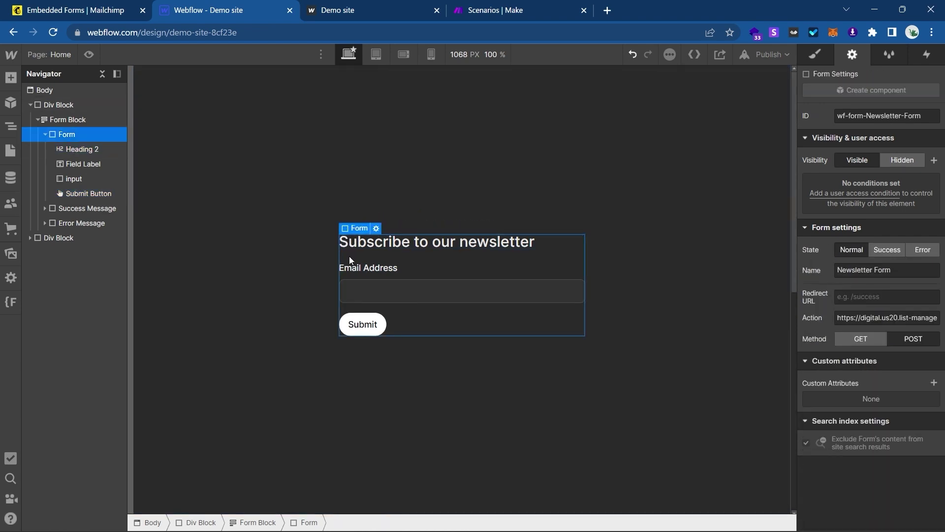
left_click(325, 270)
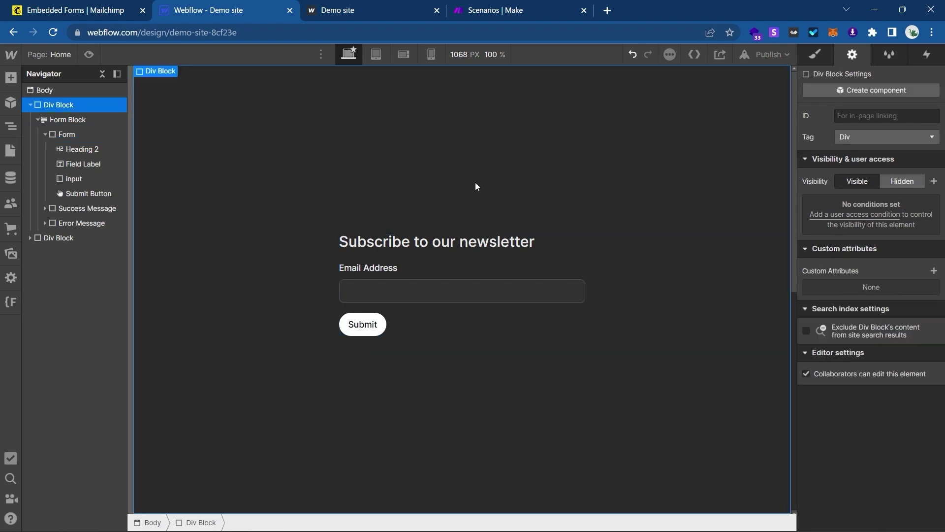
Publish the site to its webflow.io domain, check the form's Action URL, and open the demo site.
left_click(765, 56)
left_click(714, 211)
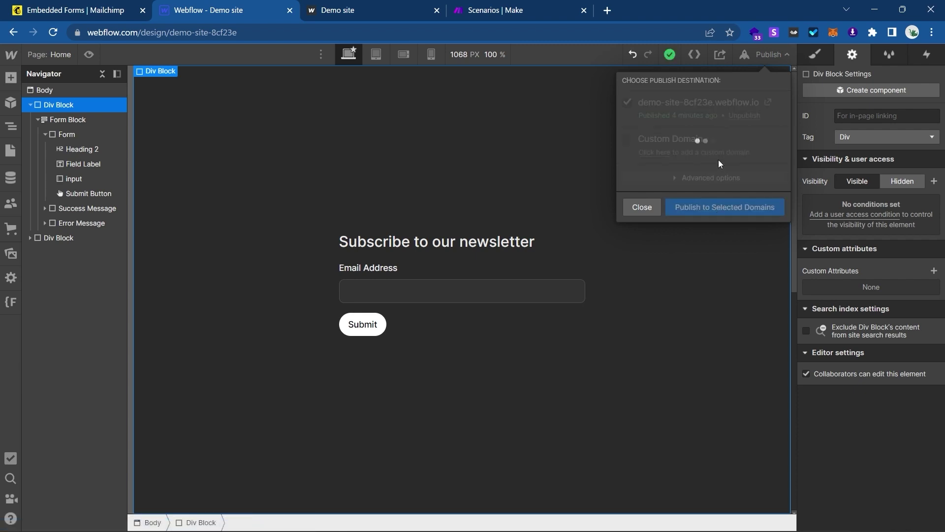
left_click(424, 274)
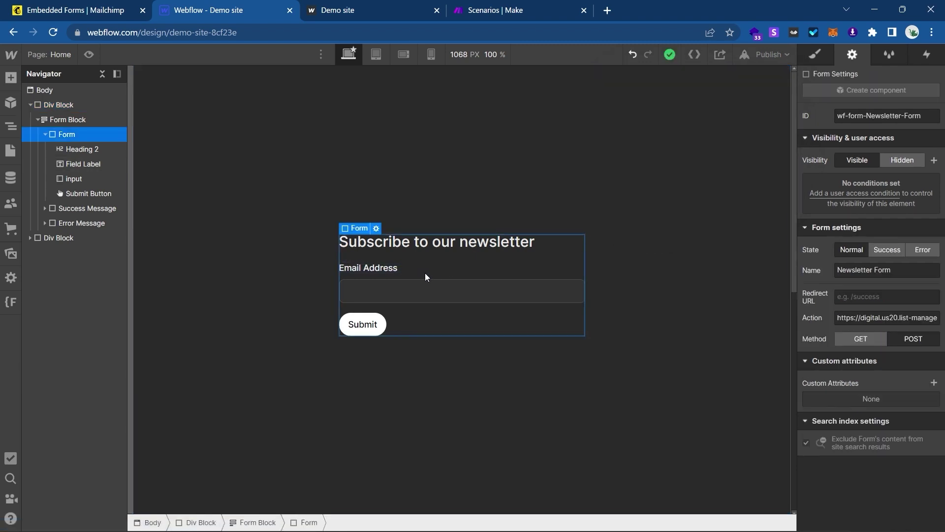
triple_click(850, 318)
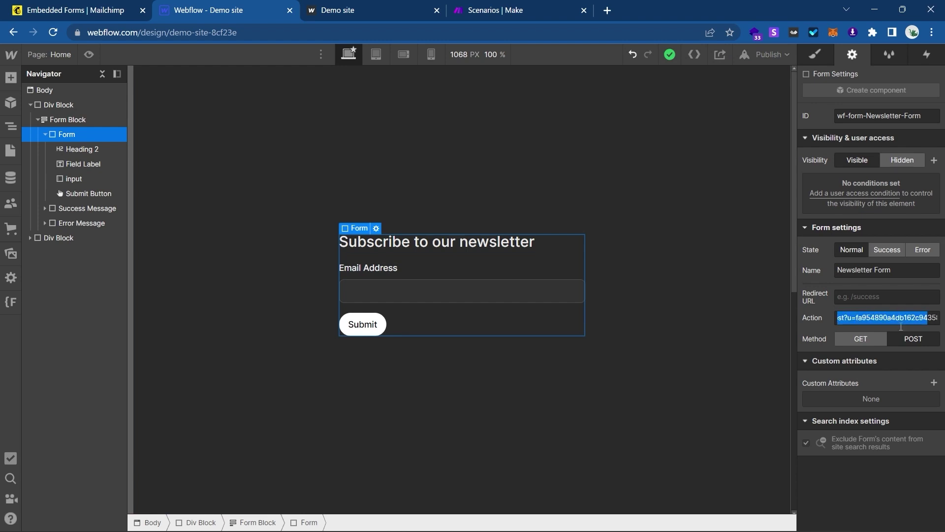
left_click(488, 284)
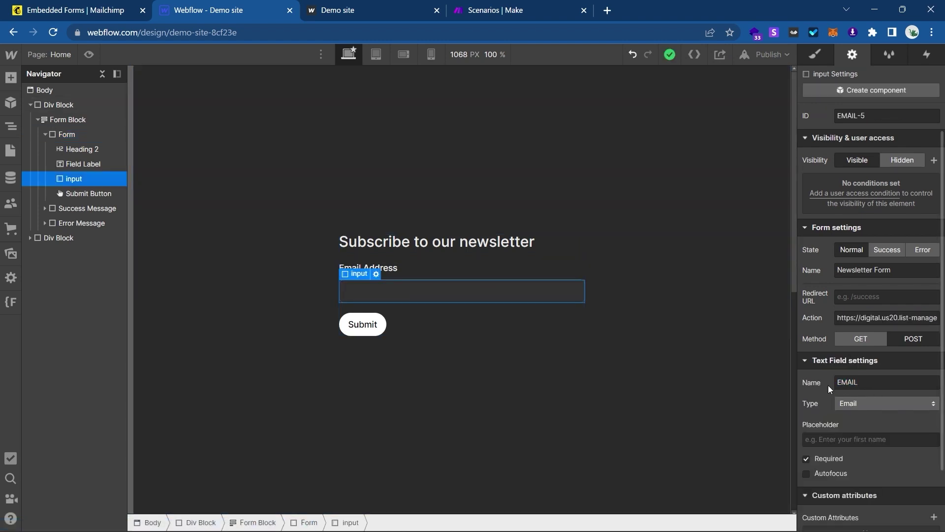
left_click(767, 55)
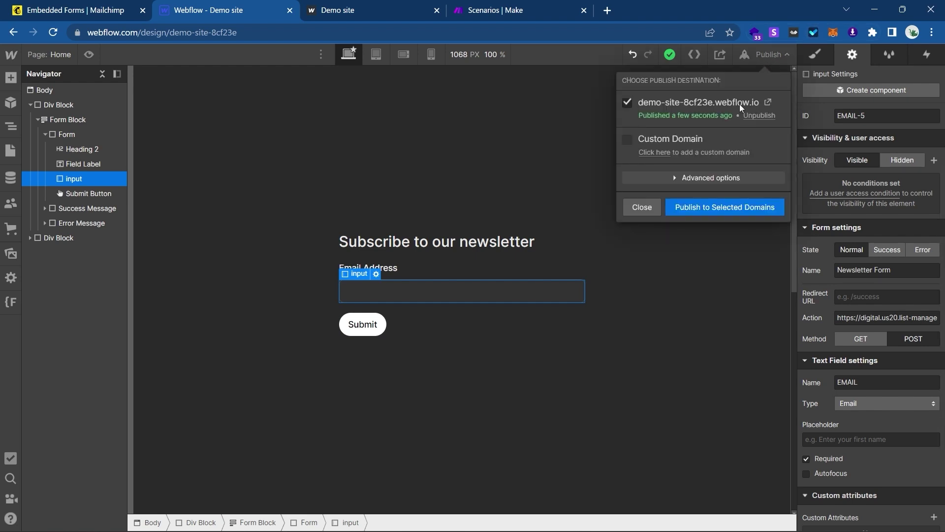
left_click(348, 5)
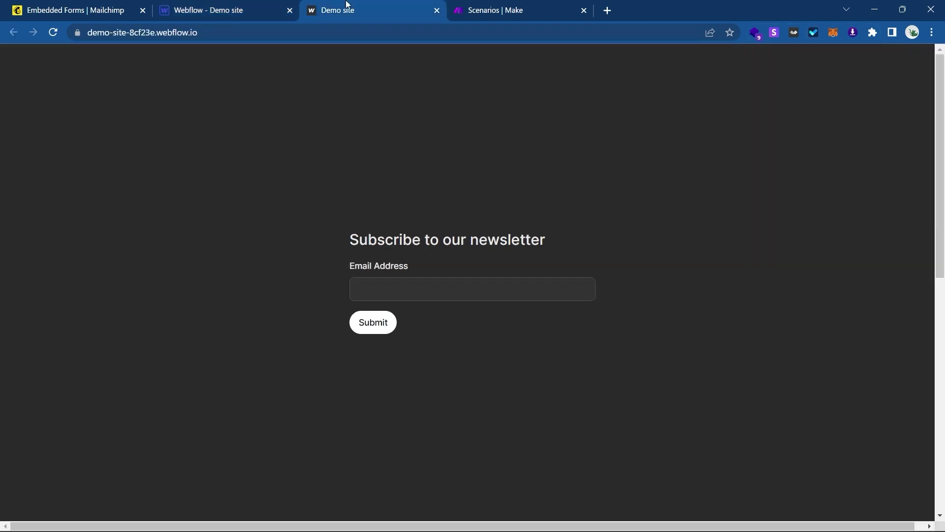
Enter a test e-mail address in the live newsletter form and submit it.
left_click(367, 287)
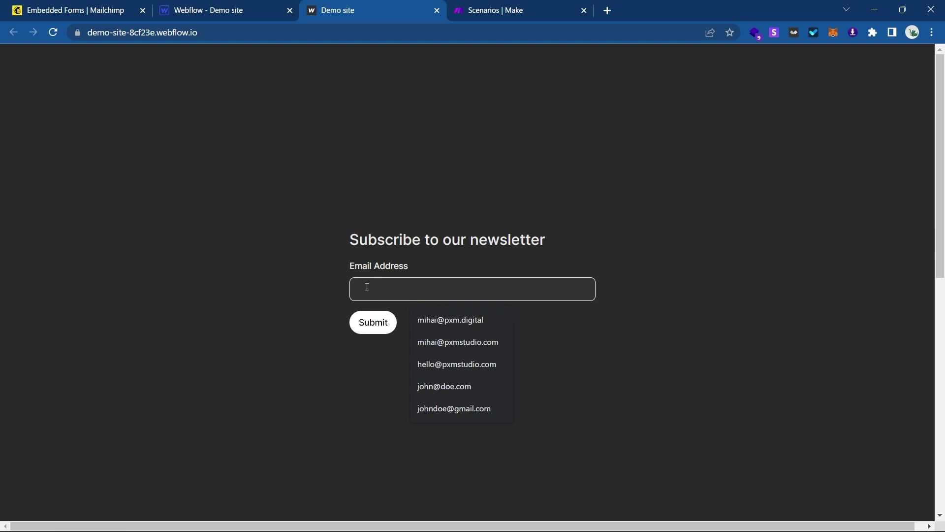
type("john@")
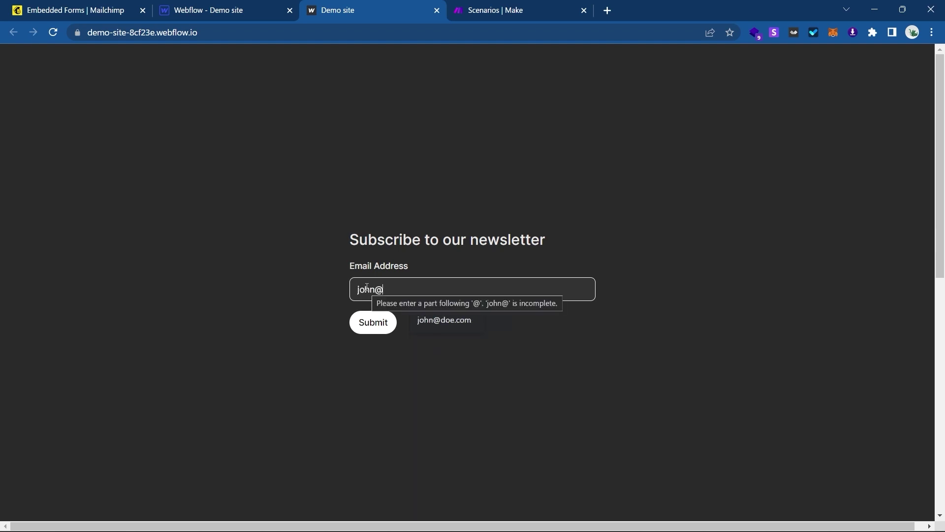
key("BackSpace")
key("BackSpace")
key("BackSpace")
key("BackSpace")
key("BackSpace")
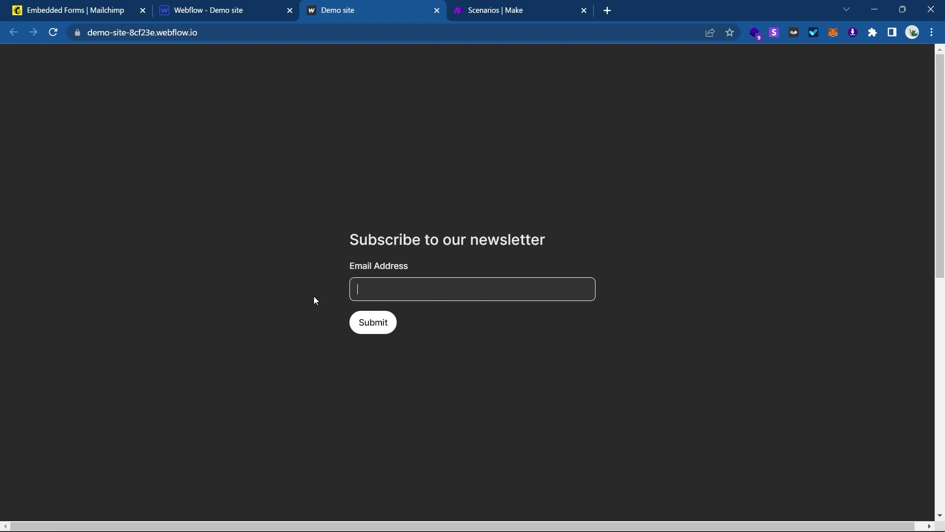
left_click(362, 321)
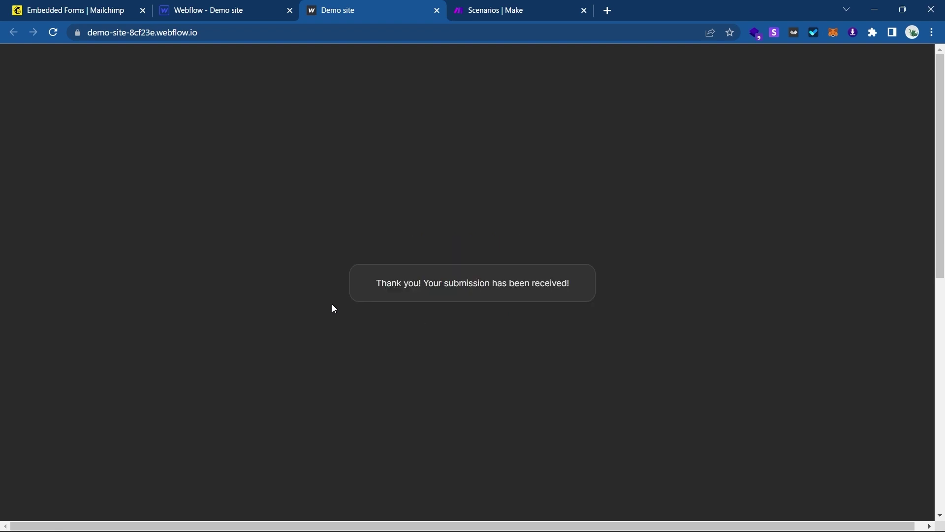
left_click(73, 10)
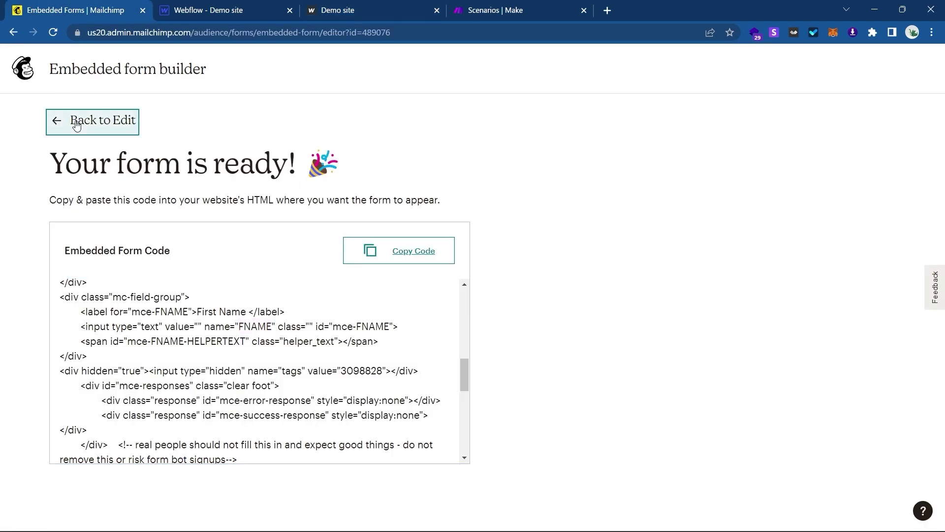
Leave Mailchimp's form builder and review the Audience > All contacts list.
left_click(77, 125)
left_click(23, 113)
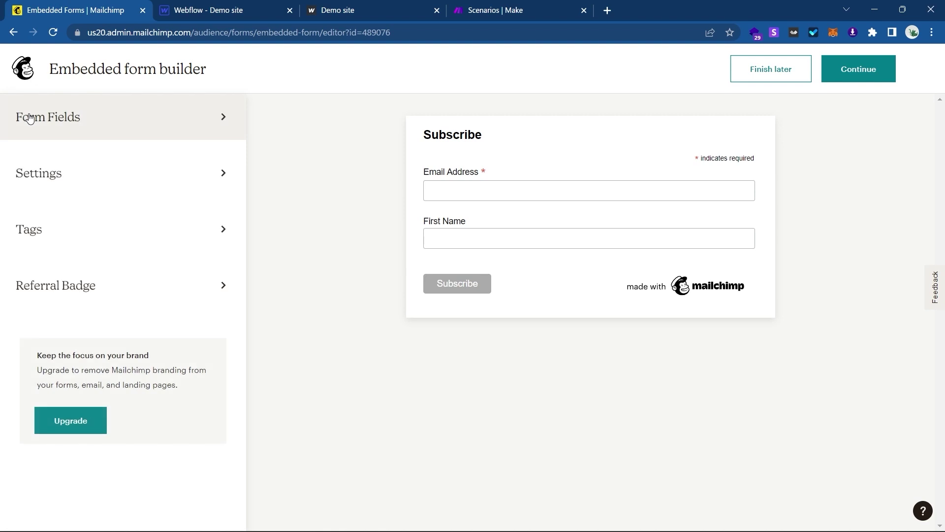
left_click(25, 67)
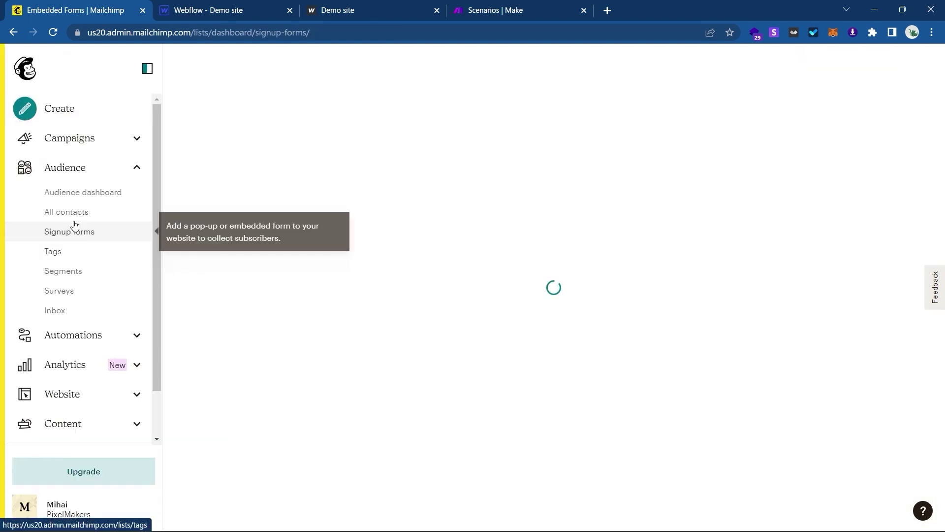
left_click(88, 209)
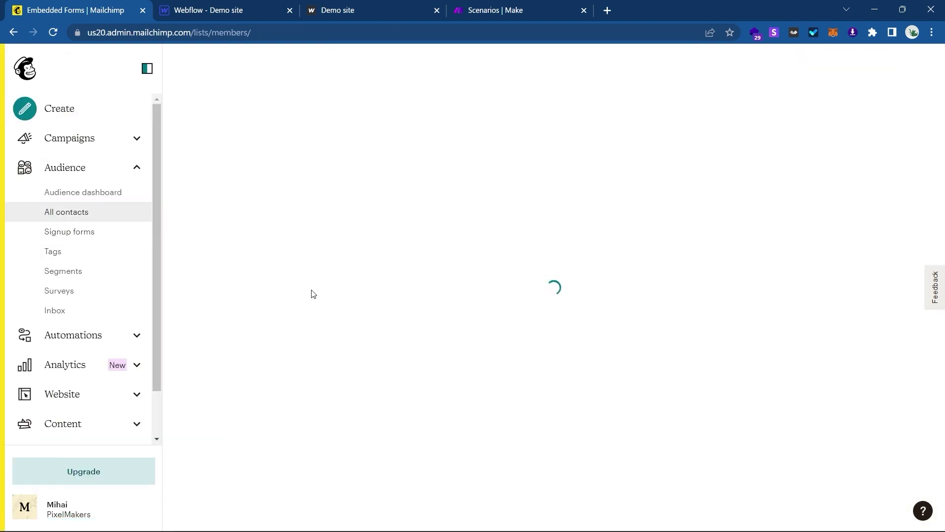
scroll(311, 294, "down", 2)
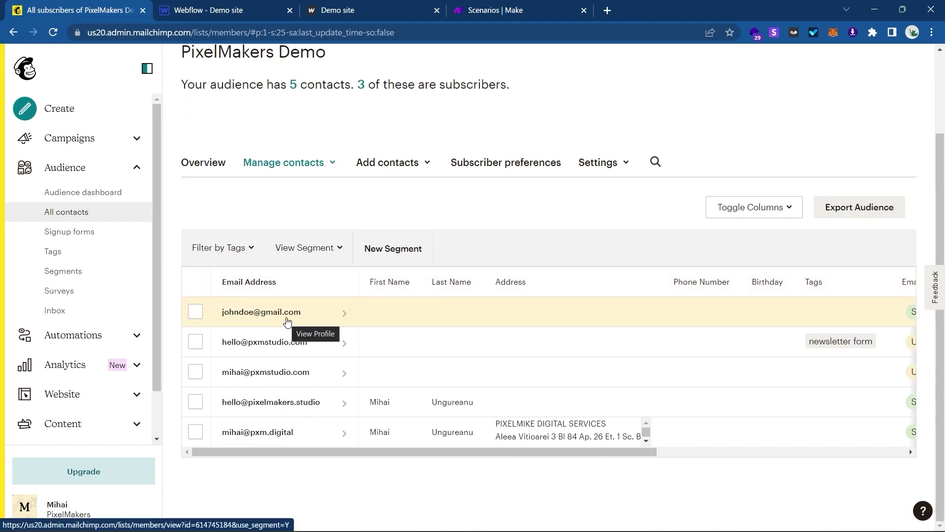
Open the new test subscriber's profile, then return to the Webflow designer.
left_click(317, 10)
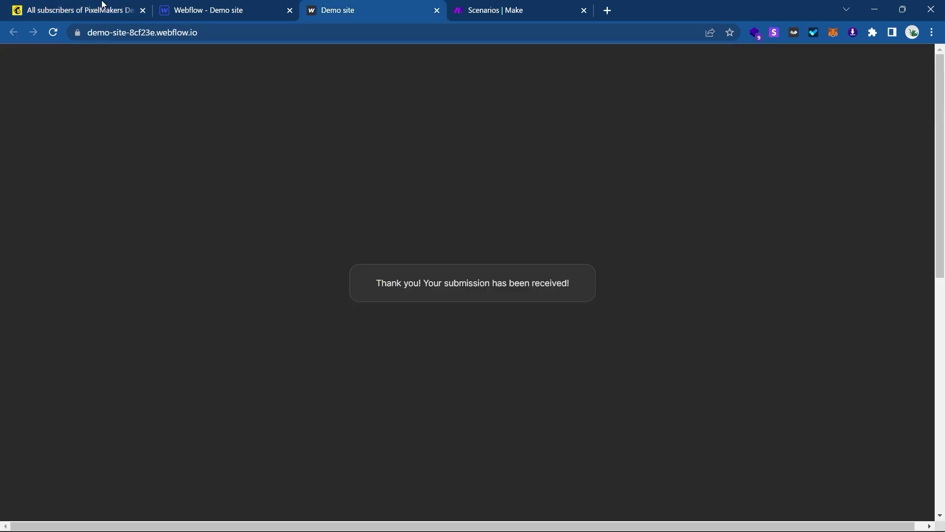
left_click(102, 10)
left_click(296, 323)
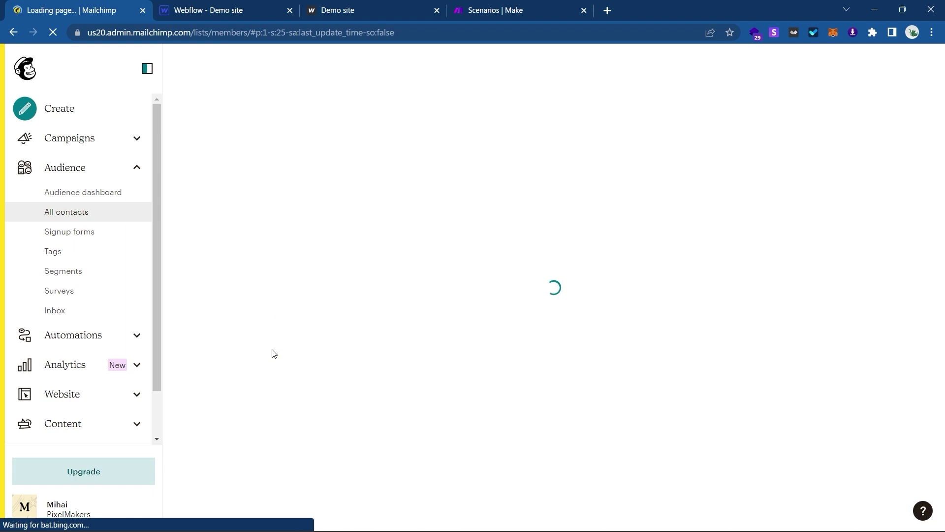
scroll(271, 353, "down", 1)
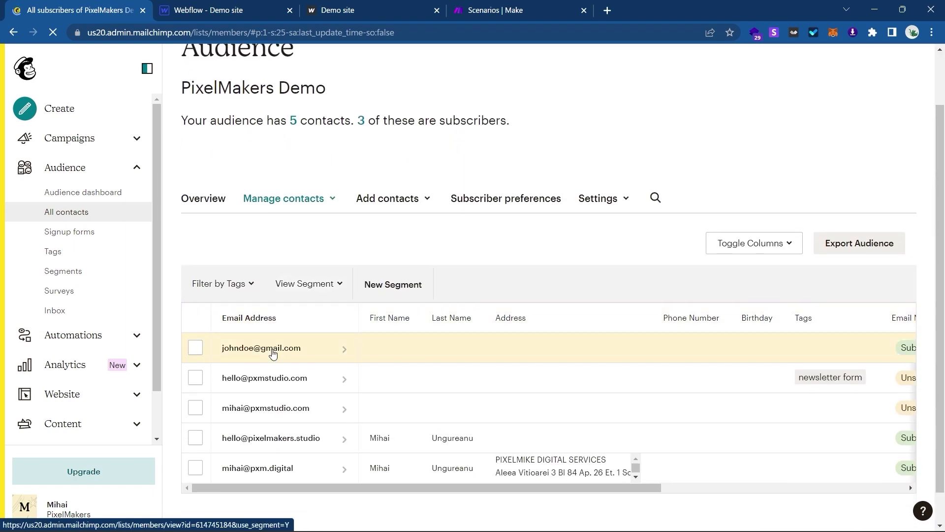
left_click(356, 6)
left_click(261, 6)
left_click(344, 5)
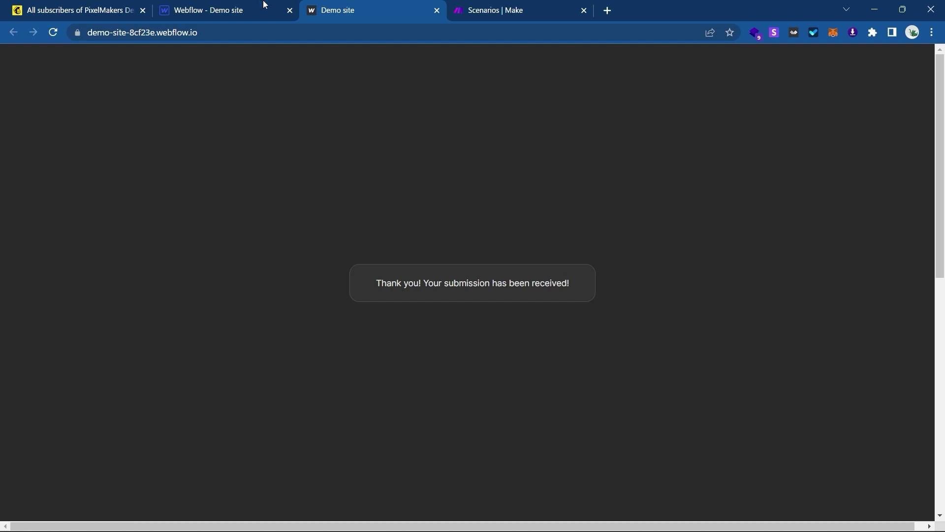
left_click(240, 5)
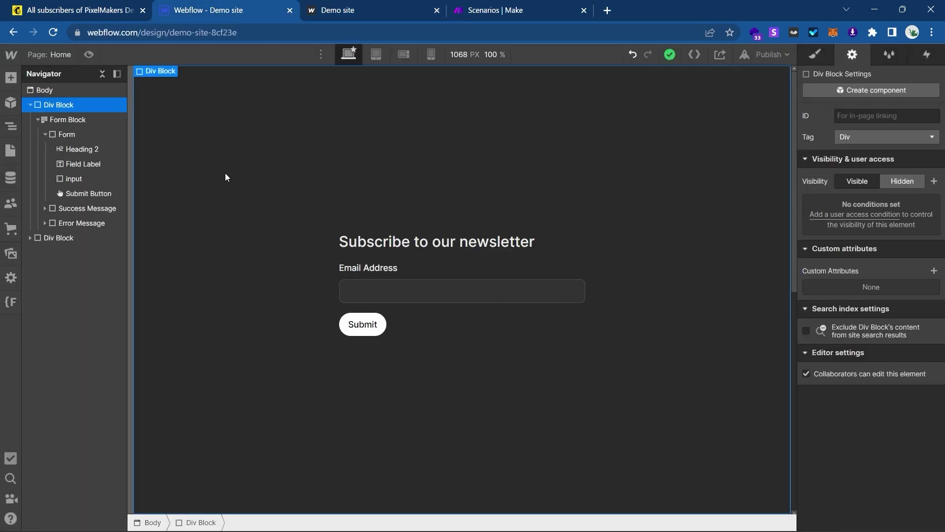
Scroll to the Home page Contact Form and select the Div Block holding it.
scroll(356, 301, "down", 4)
scroll(356, 301, "up", 4)
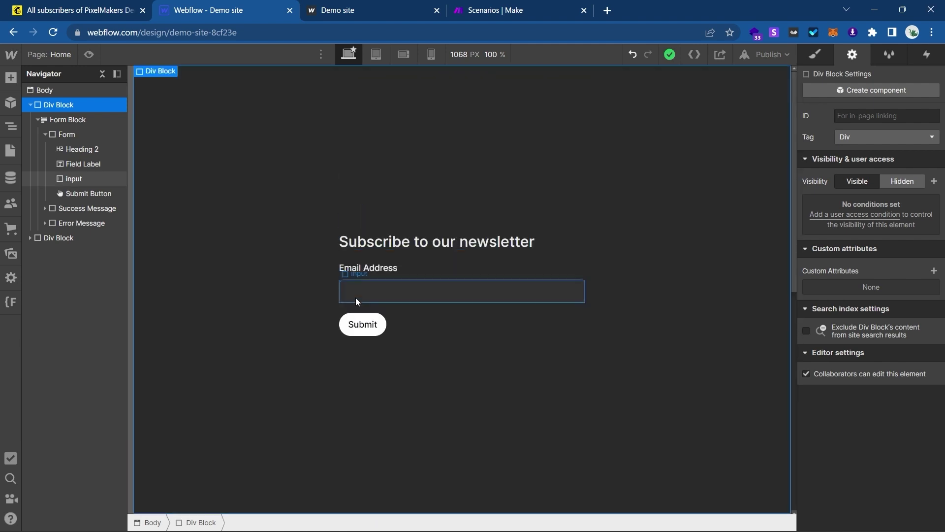
scroll(310, 327, "down", 5)
left_click(290, 341)
scroll(290, 341, "down", 4)
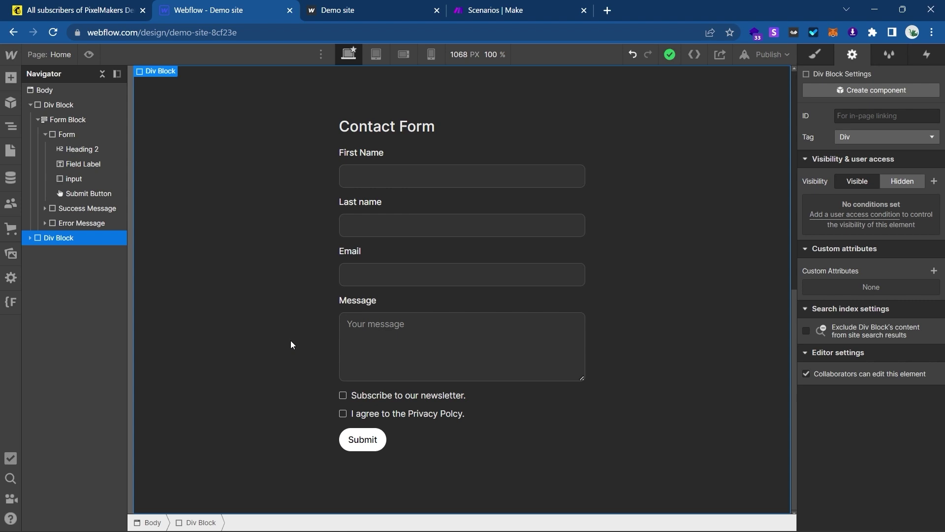
left_click(118, 7)
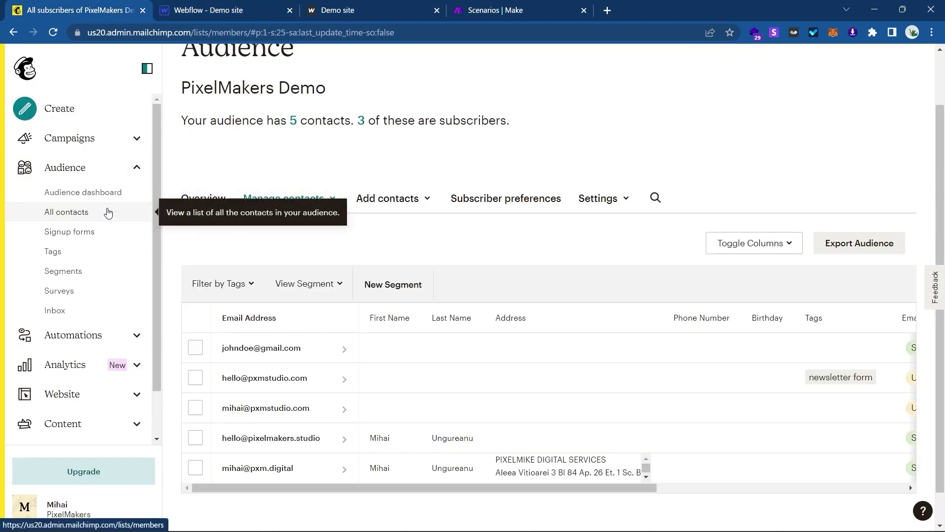
Open Mailchimp's Signup forms page, glancing at the Make scenarios list.
left_click(95, 233)
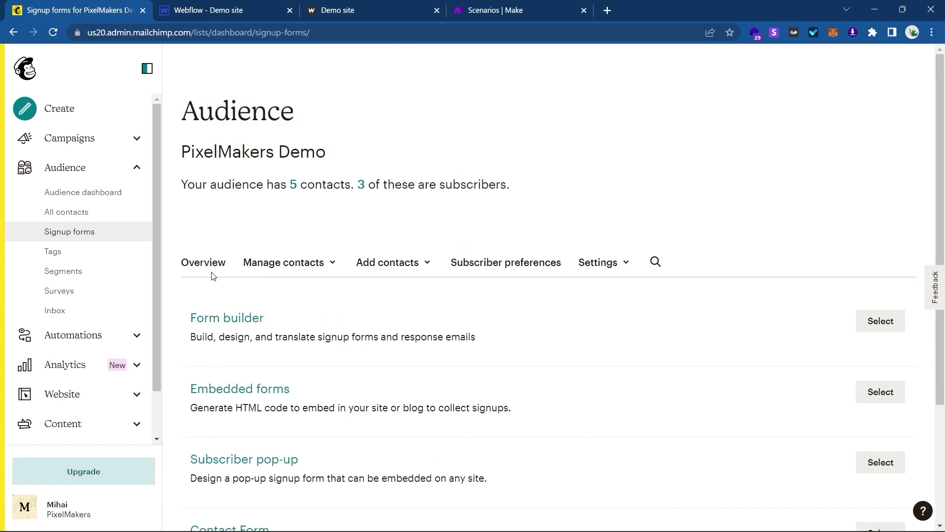
scroll(321, 303, "down", 3)
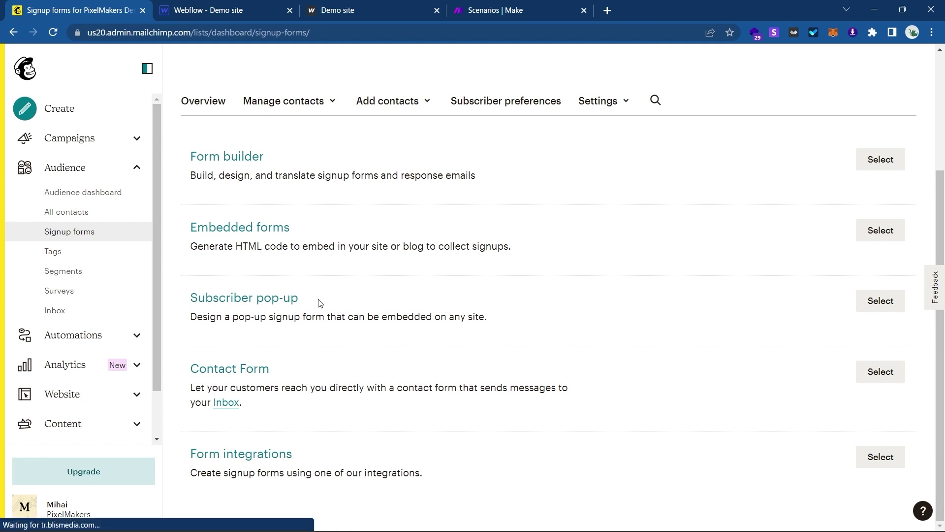
left_click(496, 6)
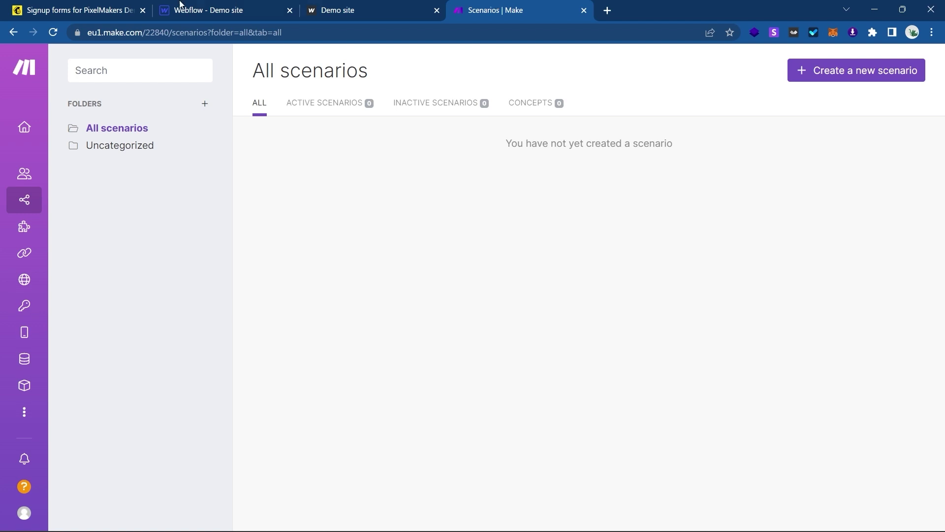
left_click(136, 7)
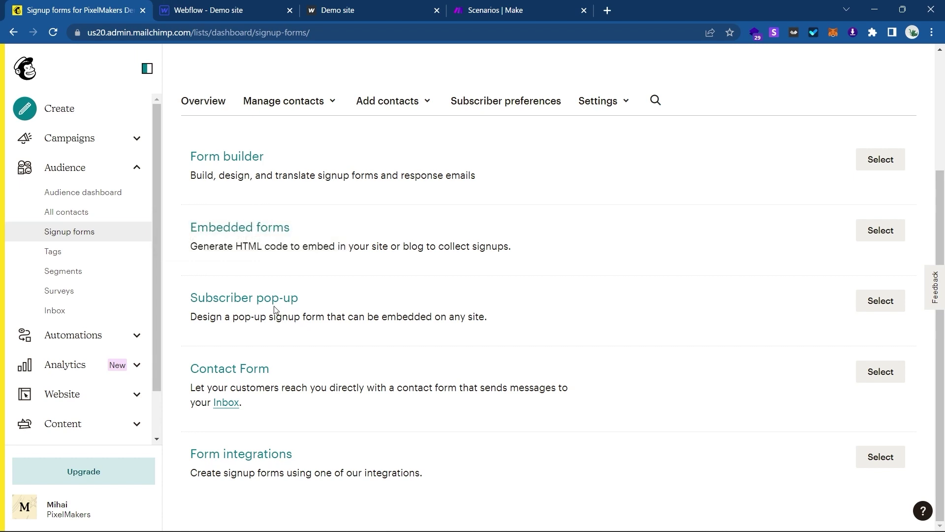
Open the published Contact Form and copy its form URL.
left_click(258, 369)
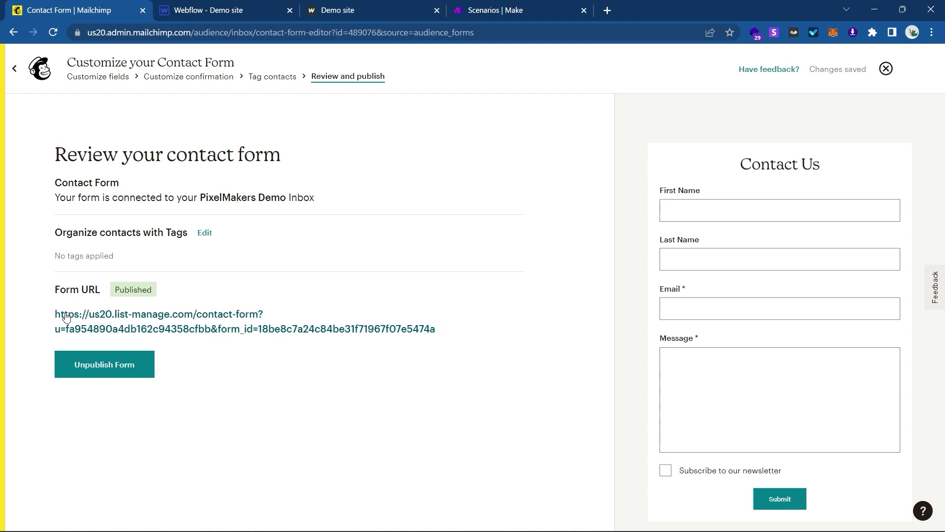
left_click_drag(48, 314, 441, 356)
key("ctrl+c")
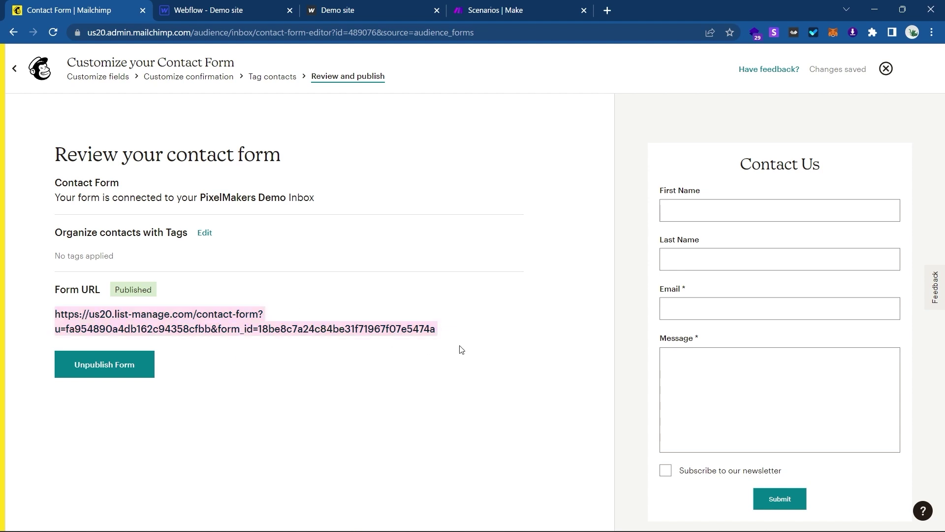
left_click(386, 332)
left_click(215, 9)
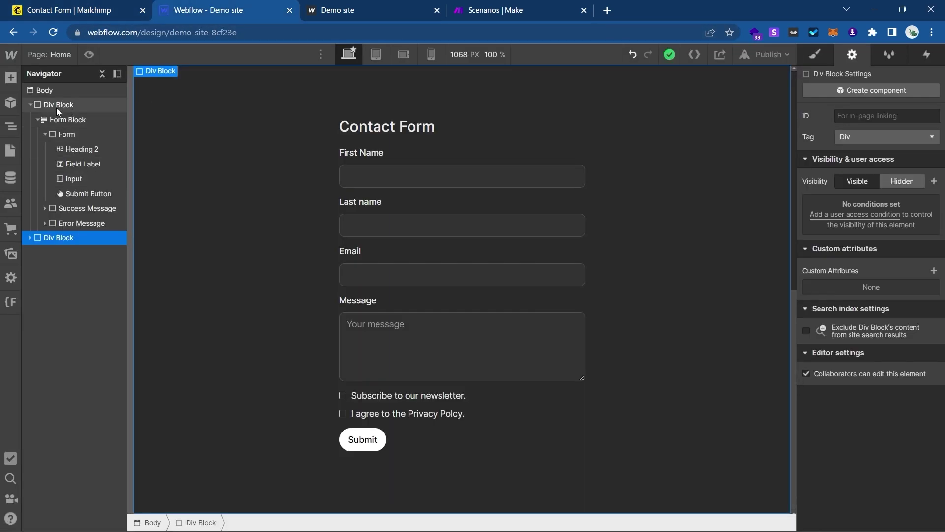
left_click(38, 119)
left_click(29, 100)
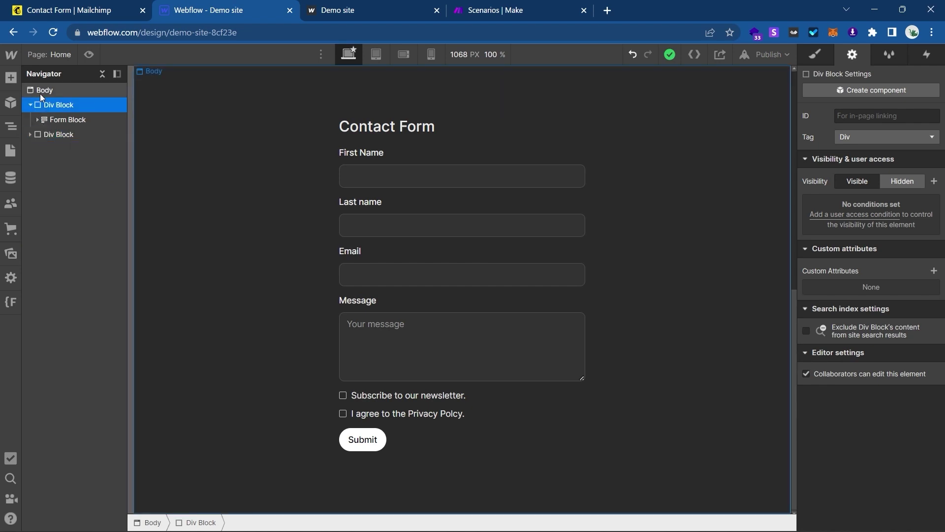
left_click(30, 105)
left_click(45, 90)
key("ctrl+k")
type("em")
type("<iframe>")
type("</iframe>")
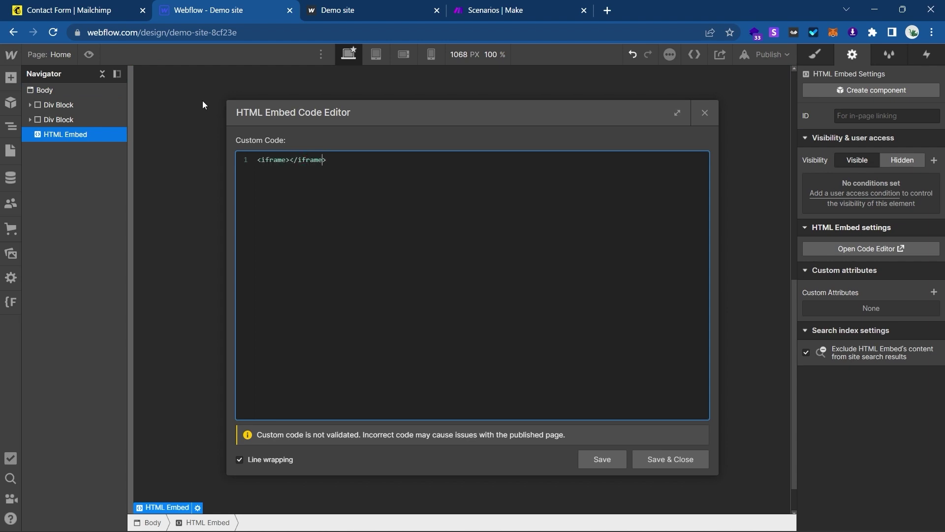
type(" src=\"")
key("ctrl+v")
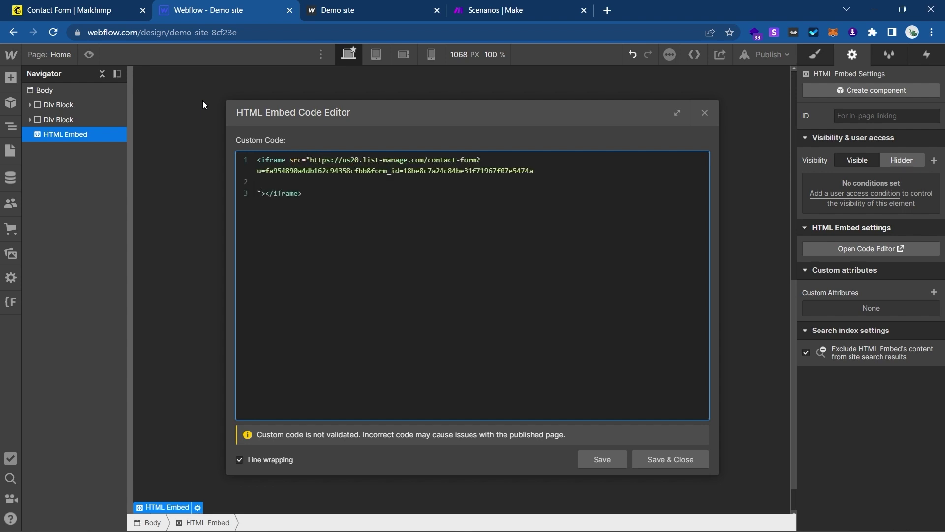
key("BackSpace")
key("BackSpace")
key("Right")
type("width=\"")
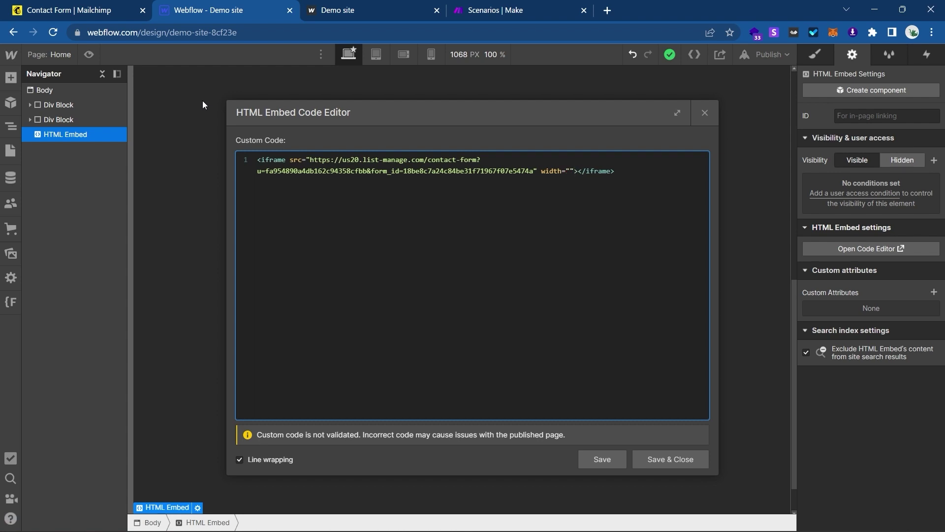
type("100%\"")
type(" height=\"")
type("100rem")
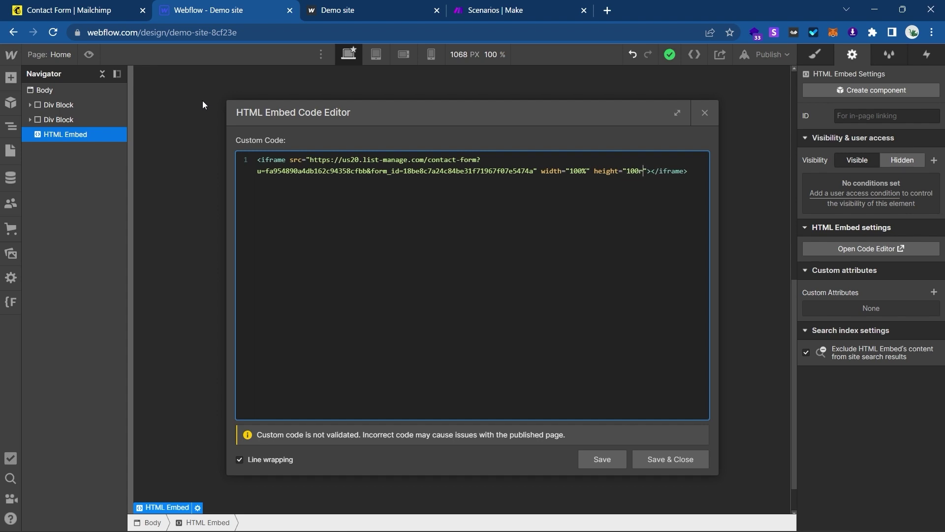
left_click(654, 454)
scroll(562, 368, "down", 1)
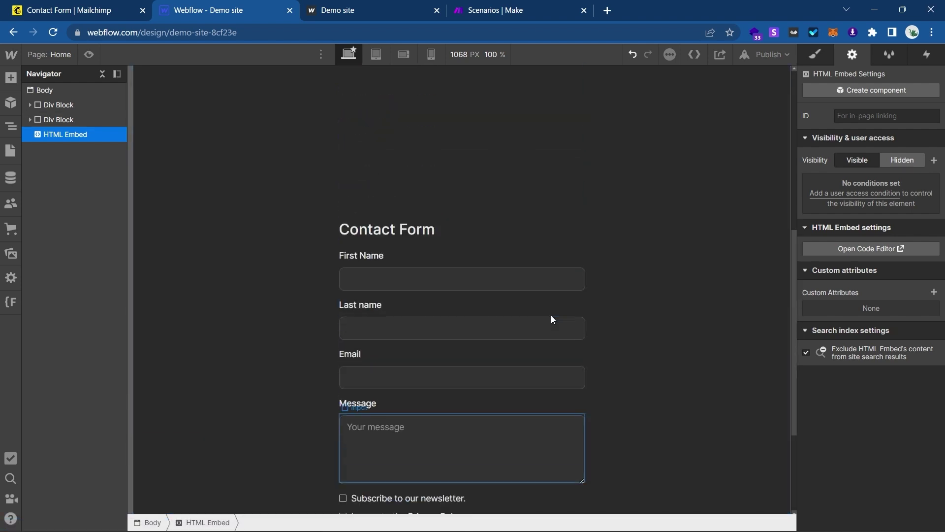
left_click(198, 444)
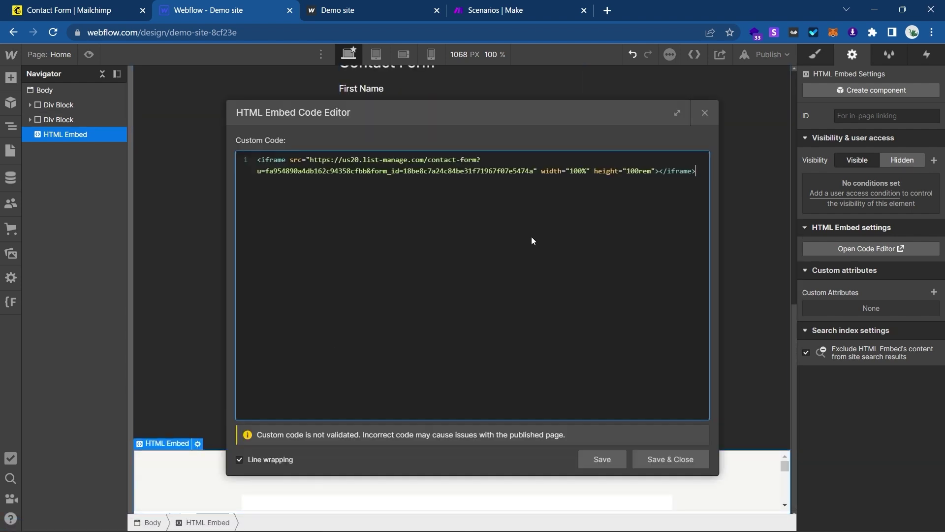
double_click(645, 171)
type("1200px")
left_click(642, 452)
scroll(570, 403, "down", 6)
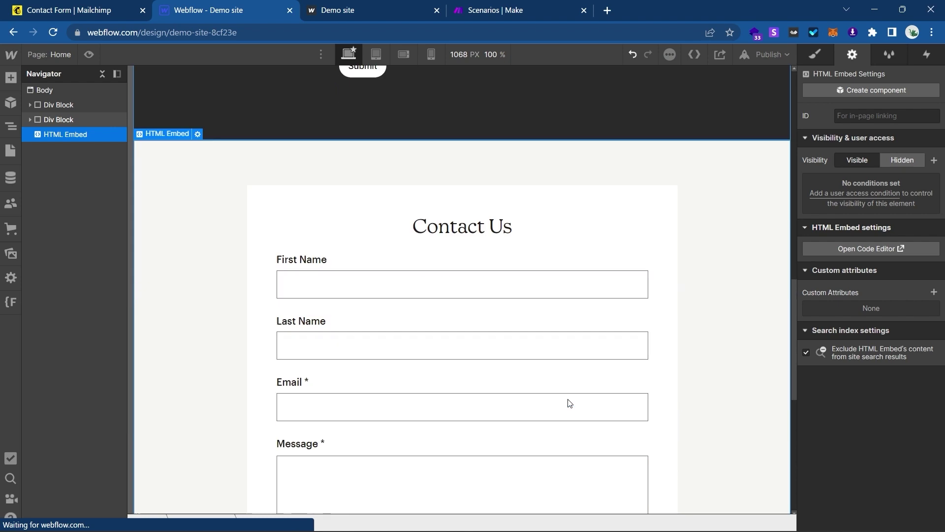
scroll(570, 403, "down", 6)
scroll(568, 402, "up", 4)
scroll(512, 337, "up", 2)
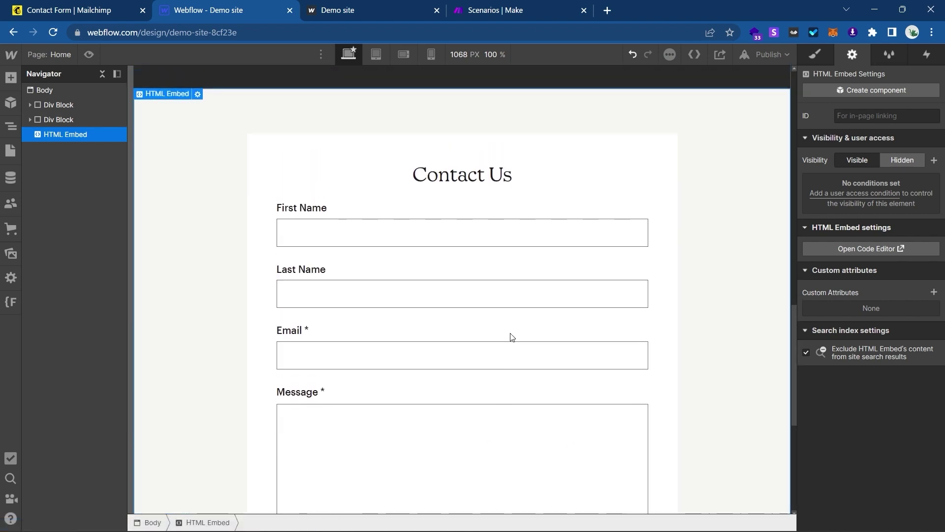
left_click(113, 10)
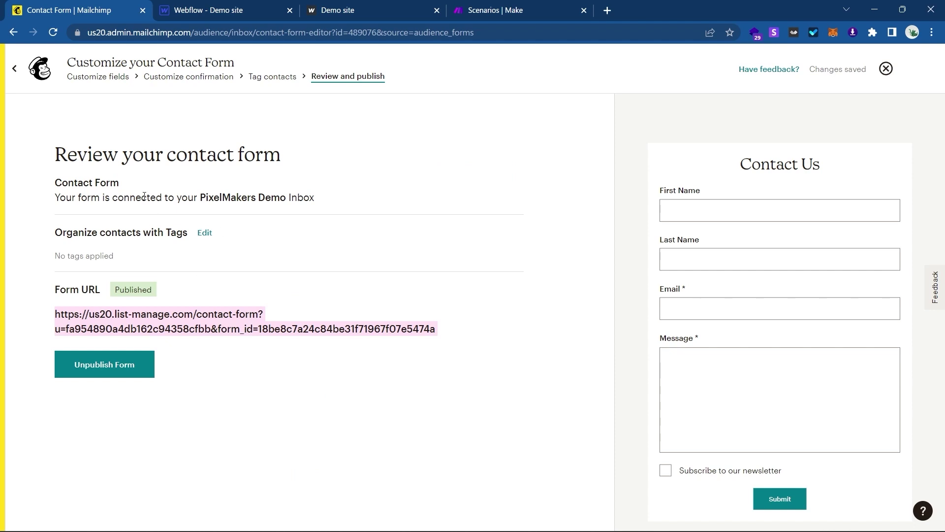
left_click(15, 69)
left_click(209, 7)
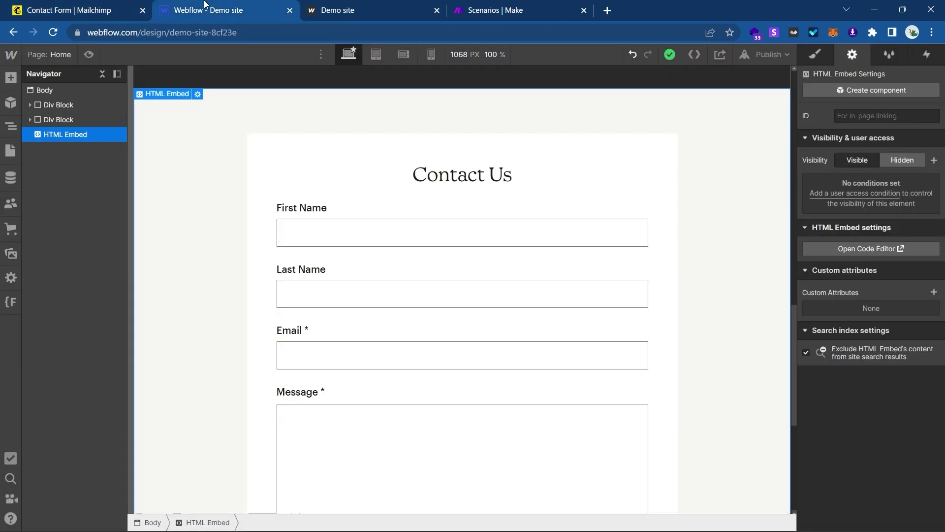
key("Delete")
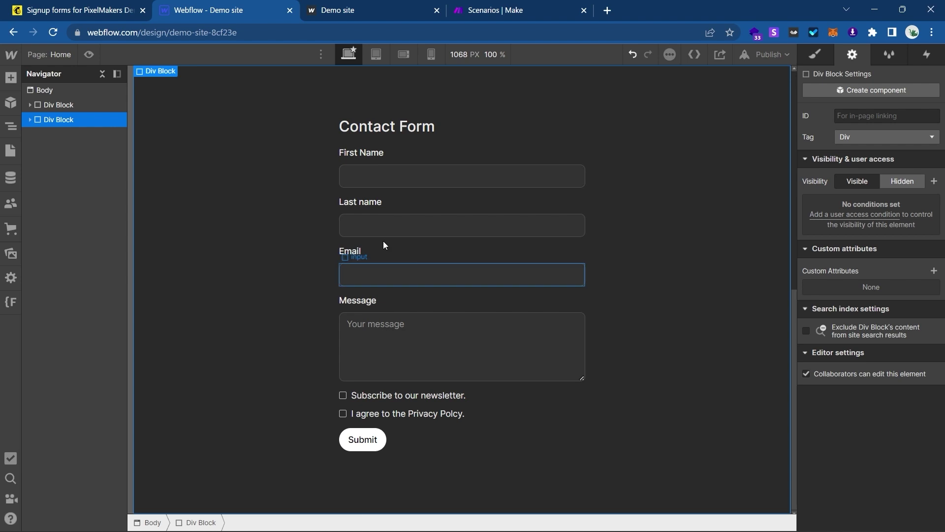
Inspect the Contact Form's First Name, Last name, Email, Message and both checkbox fields.
left_click(431, 193)
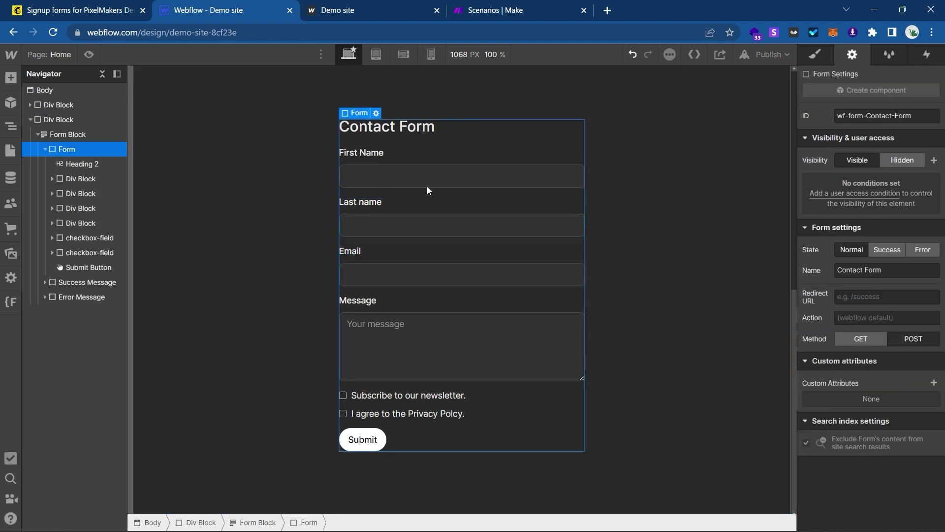
left_click(435, 176)
left_click(421, 224)
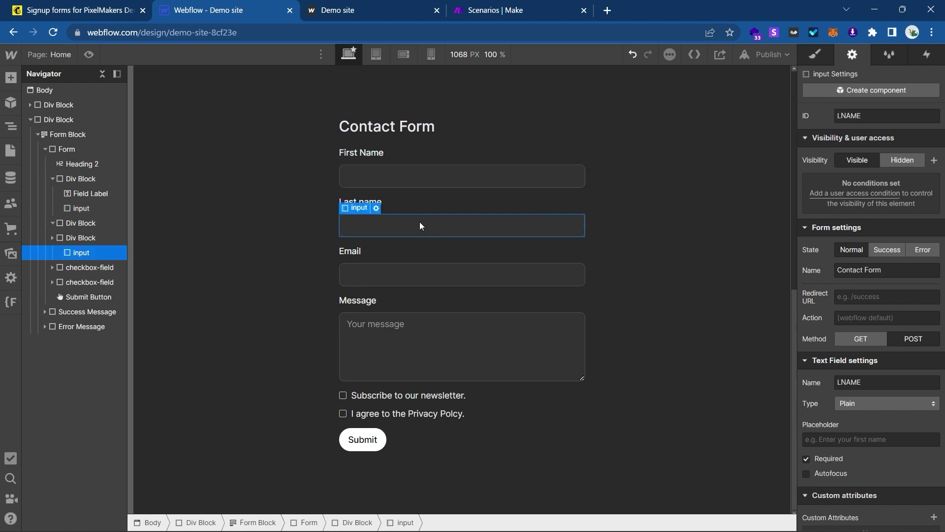
left_click(401, 285)
left_click(385, 345)
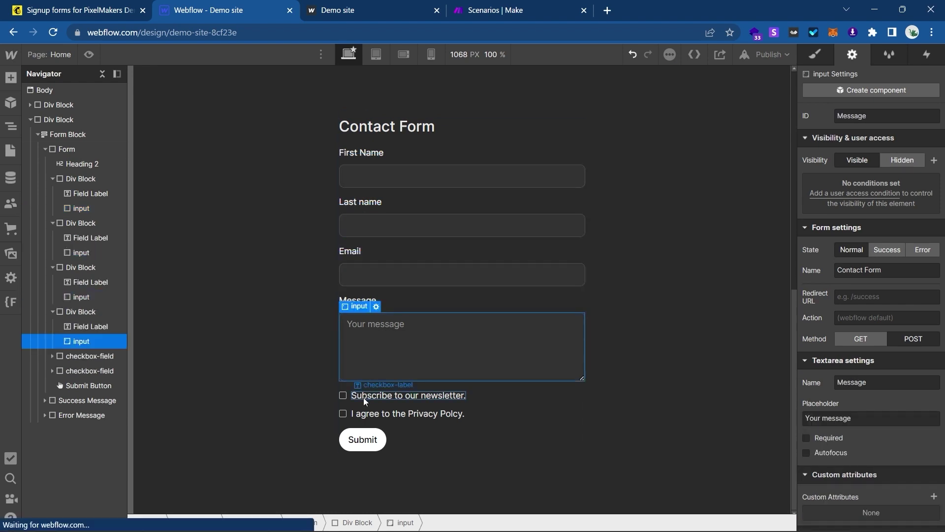
left_click(350, 401)
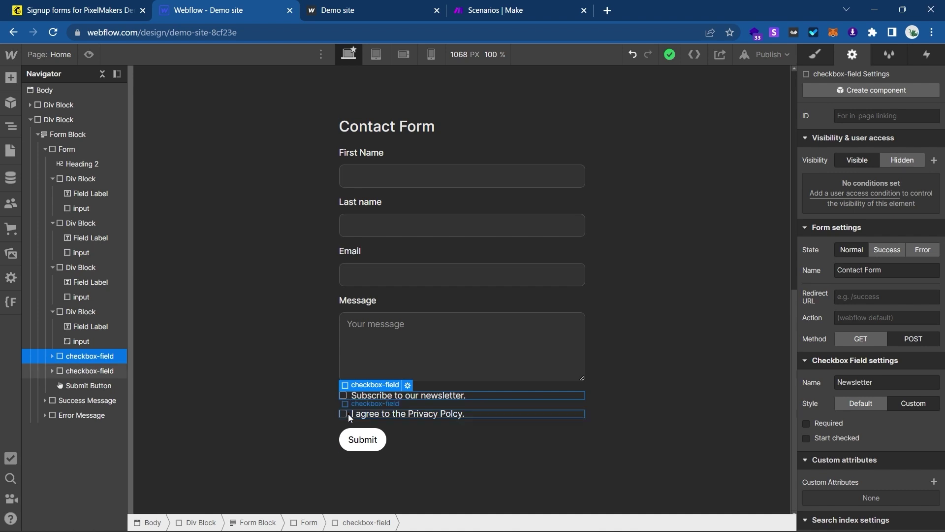
left_click(351, 415)
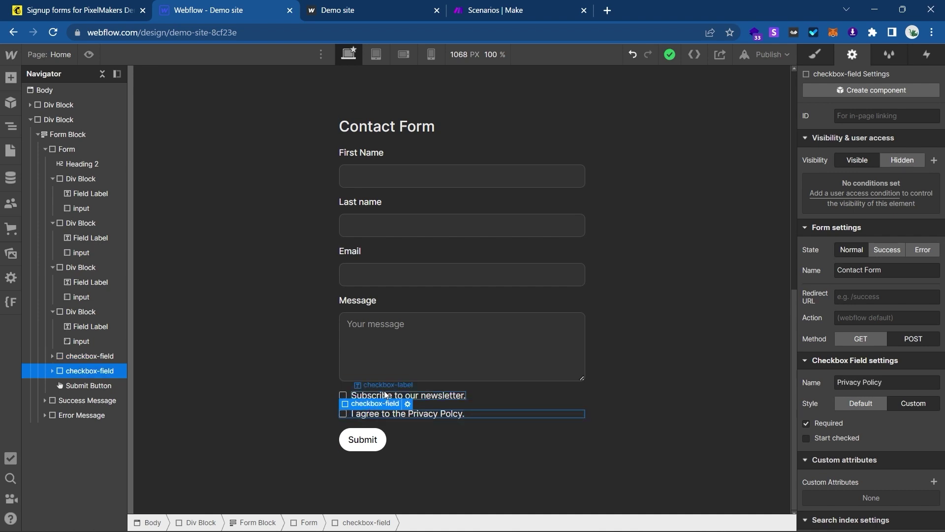
Correct the privacy checkbox label to read 'I agree to the Privacy Policy.'.
double_click(453, 413)
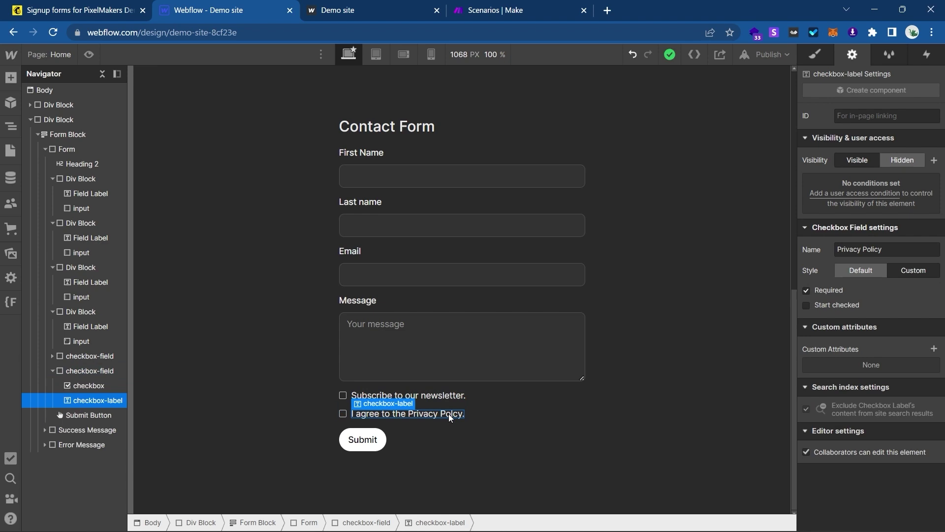
right_click(453, 414)
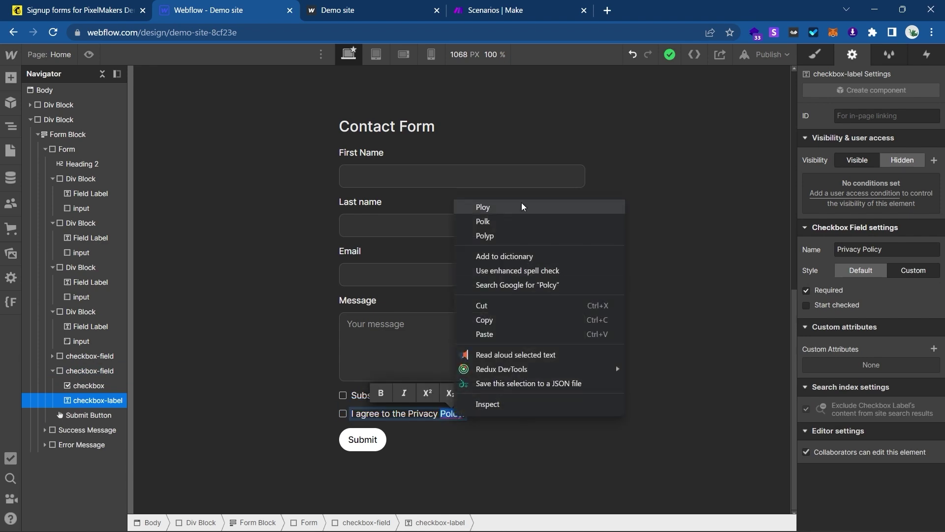
left_click(397, 343)
left_click(396, 343)
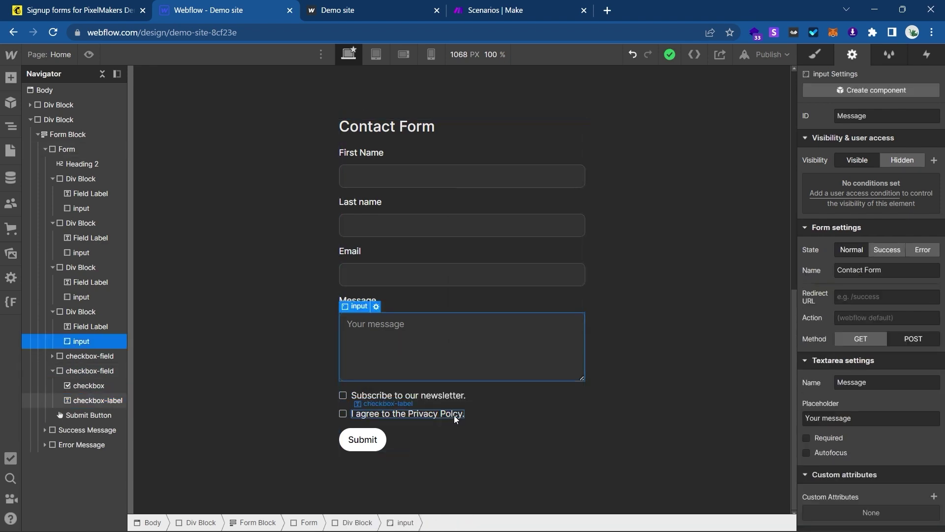
double_click(454, 414)
left_click(454, 414)
key("BackSpace")
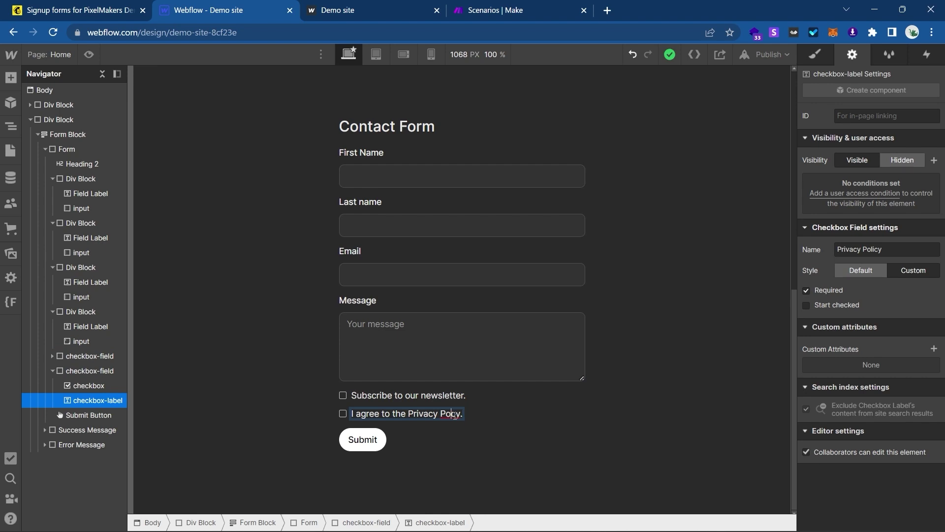
type("li")
left_click(495, 413)
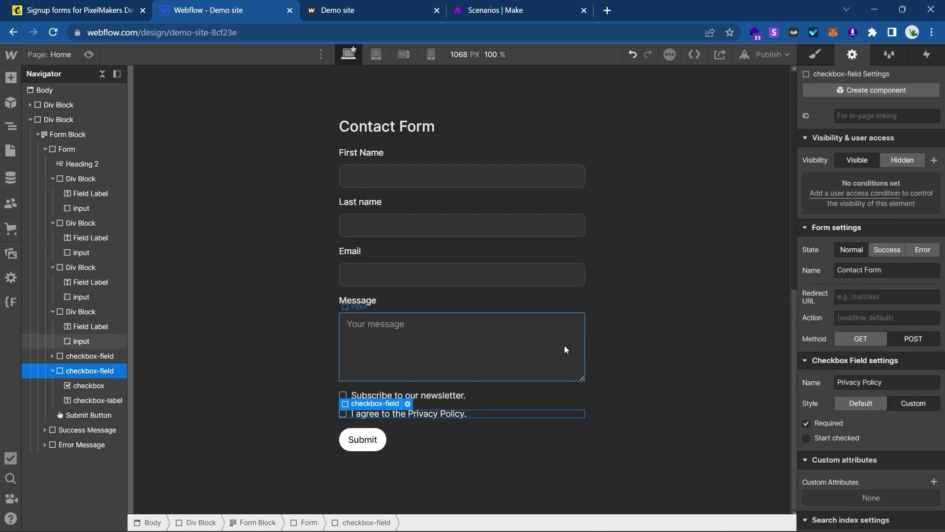
Publish the site to its selected domains.
left_click(768, 54)
left_click(719, 207)
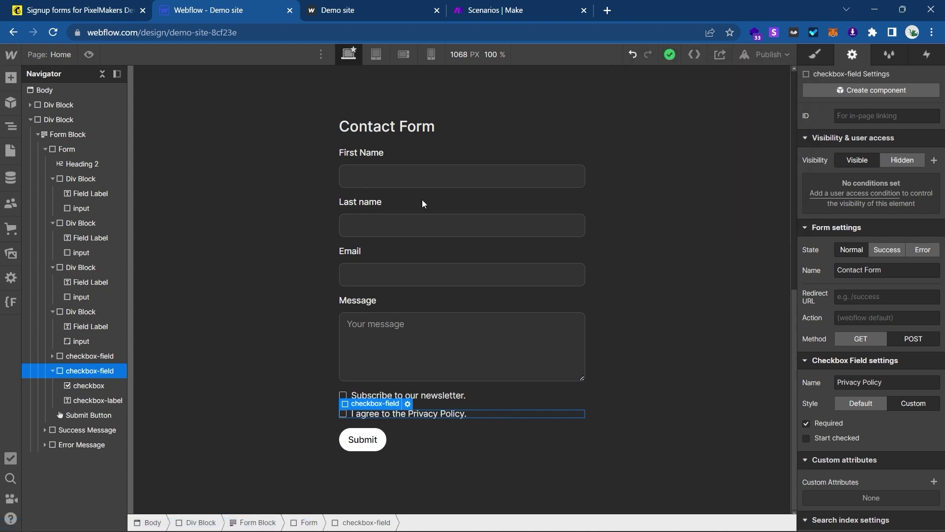
left_click(489, 4)
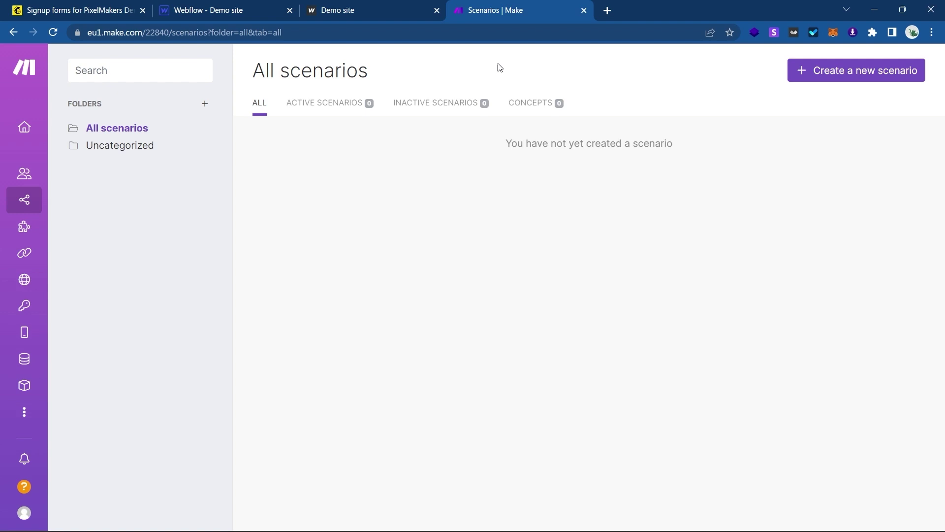
Create a new scenario whose first module is Webflow Watch Events.
left_click(805, 74)
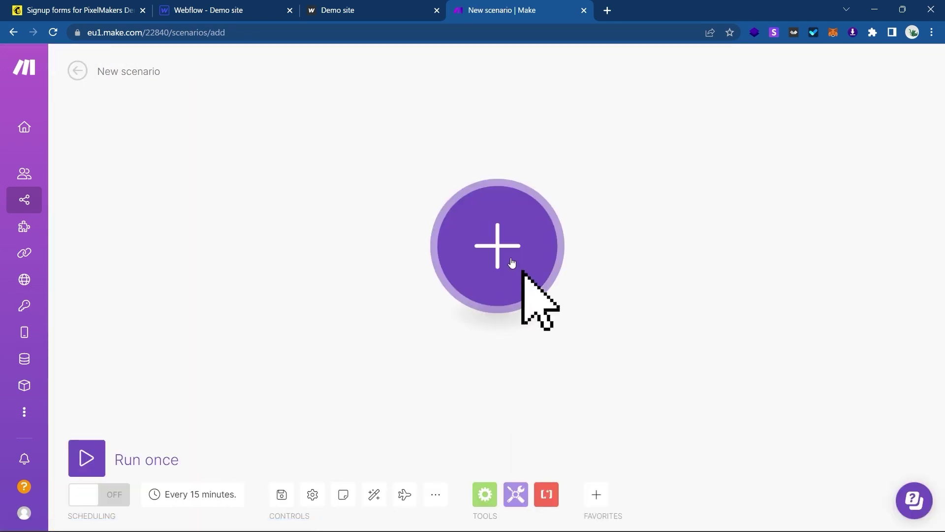
left_click(512, 263)
type("webflow")
left_click(655, 220)
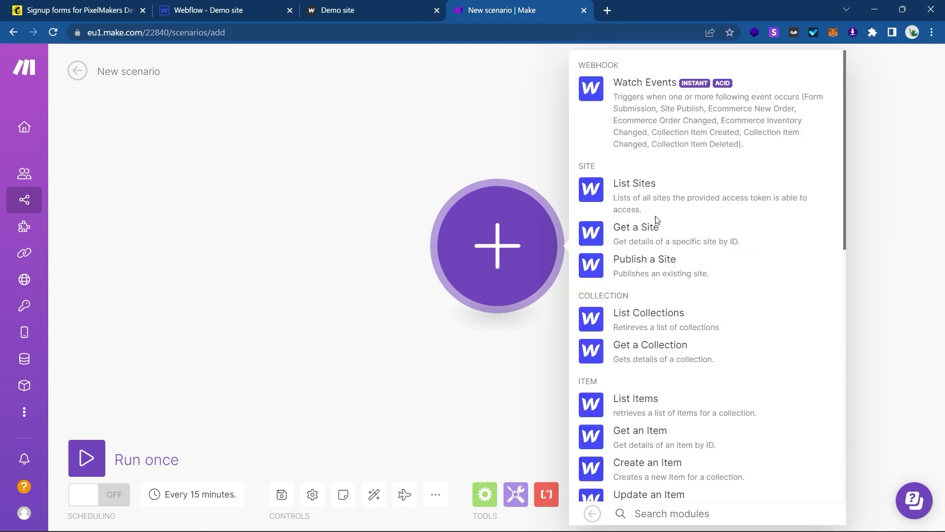
scroll(673, 312, "down", 5)
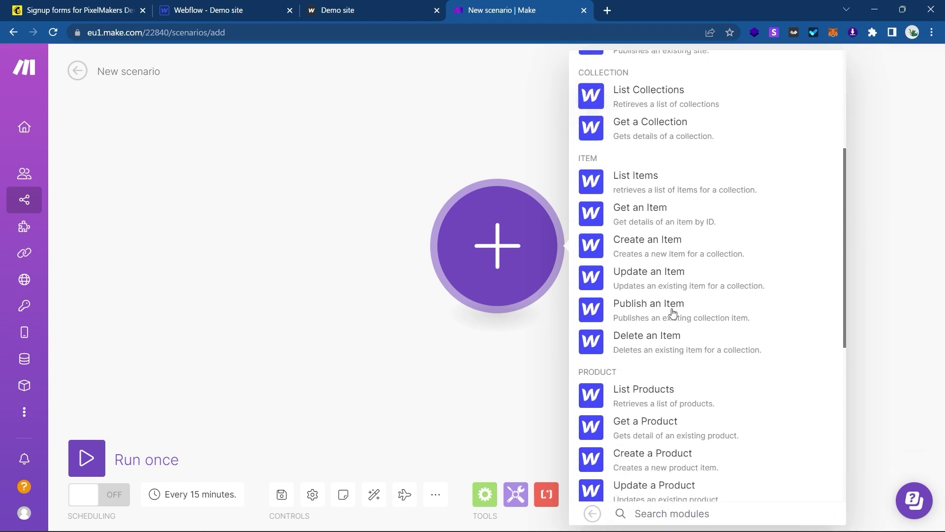
scroll(673, 313, "up", 5)
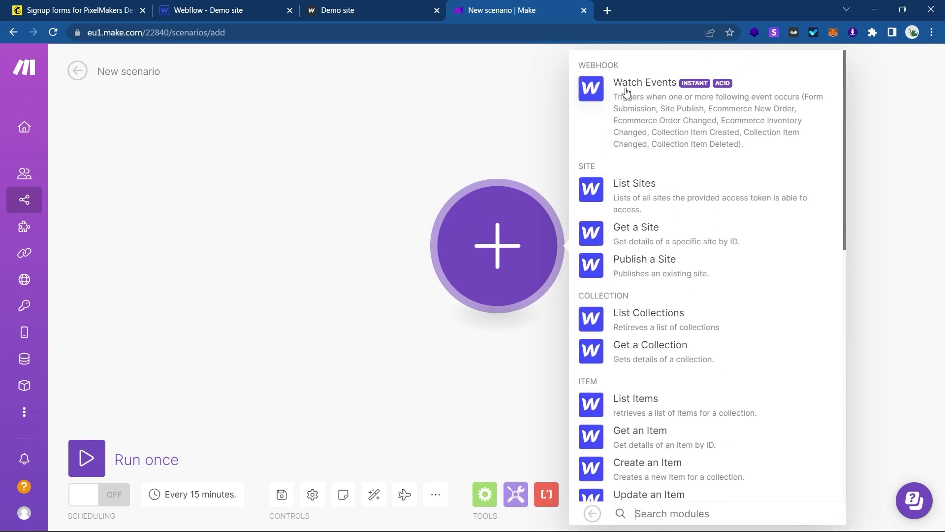
left_click(645, 132)
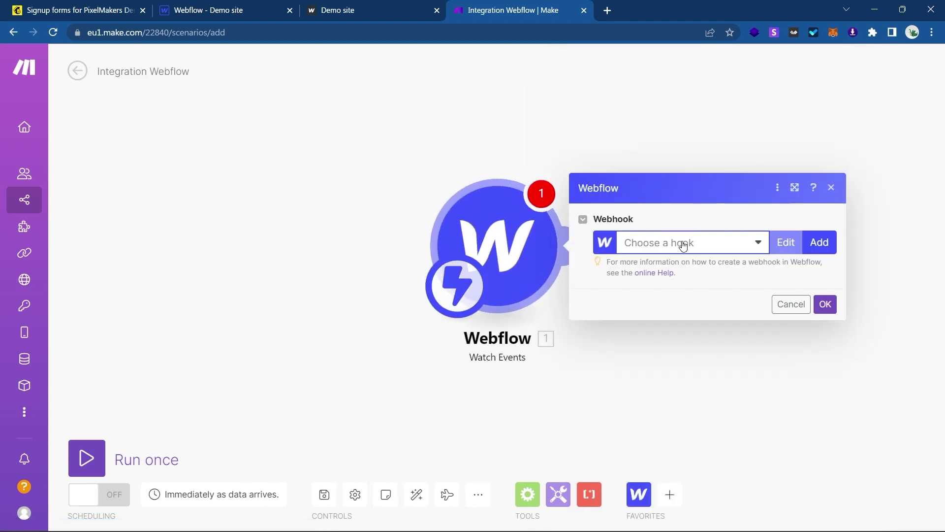
Start a new webhook and choose the Webflow Demo Site connection.
left_click(682, 243)
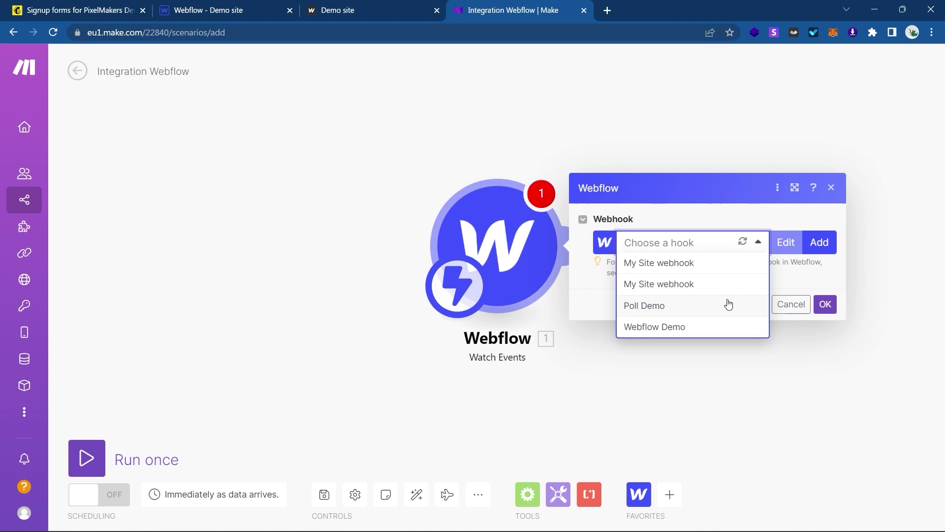
left_click(815, 272)
left_click(819, 242)
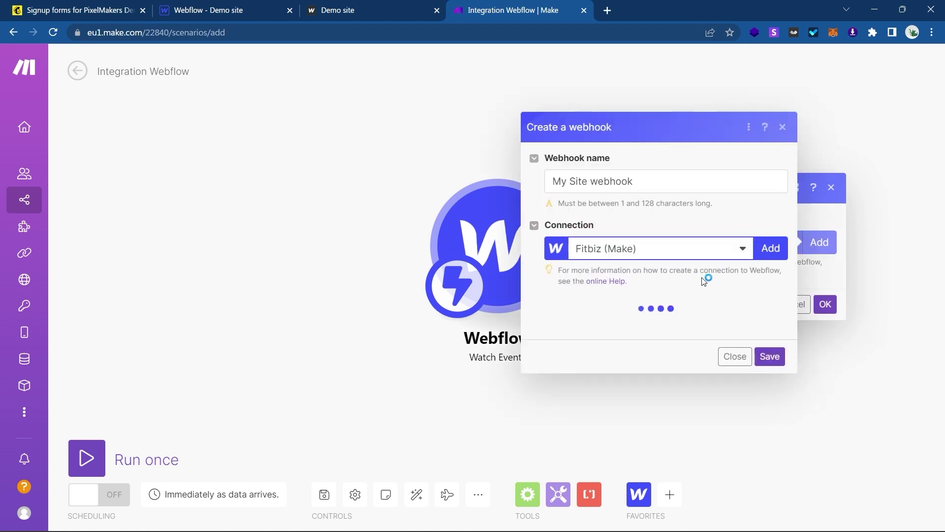
left_click(678, 219)
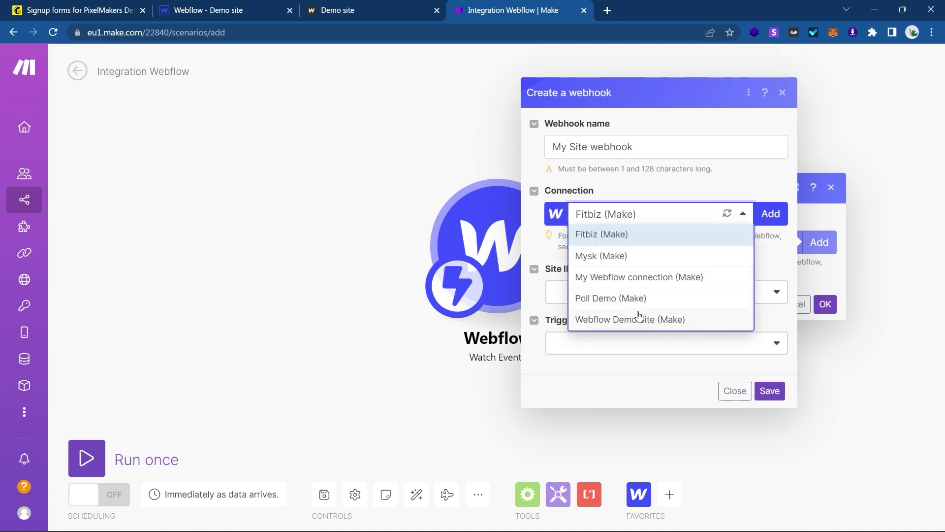
left_click(638, 318)
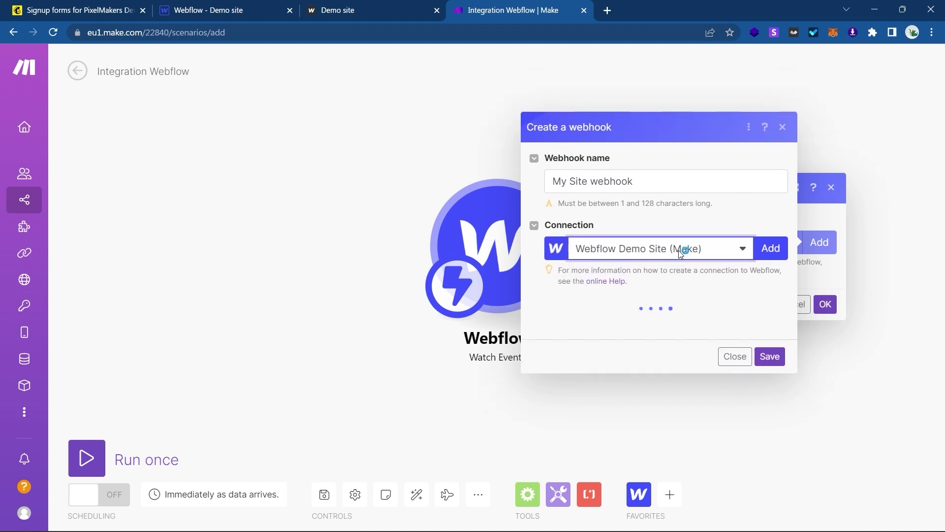
Create the connection 'Webflow Demo Site 2' and authorize it for the Demo site only.
left_click(773, 214)
triple_click(641, 173)
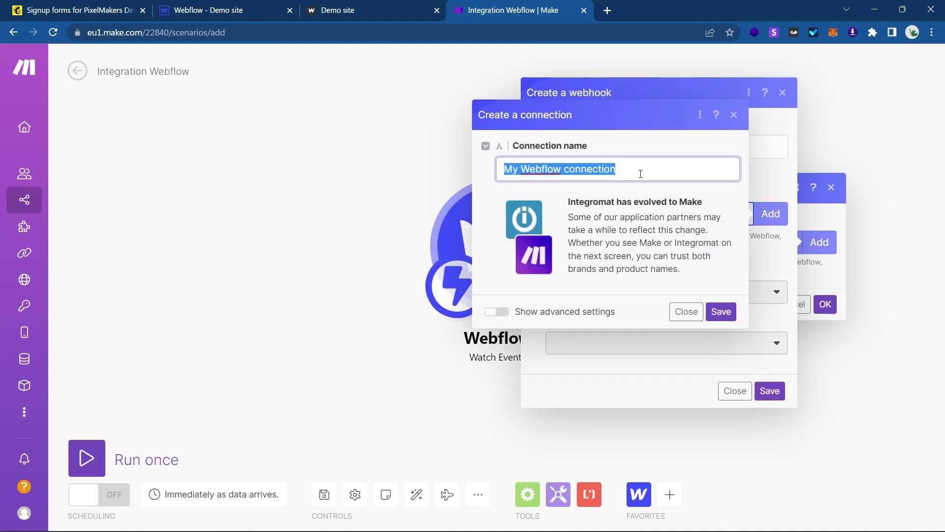
type("Webfl")
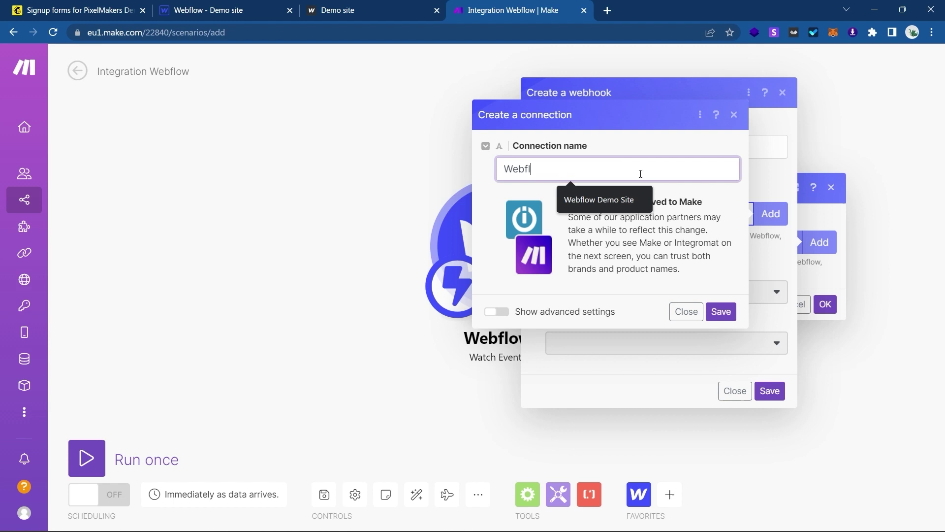
type("ow Demo Site 2")
left_click(720, 311)
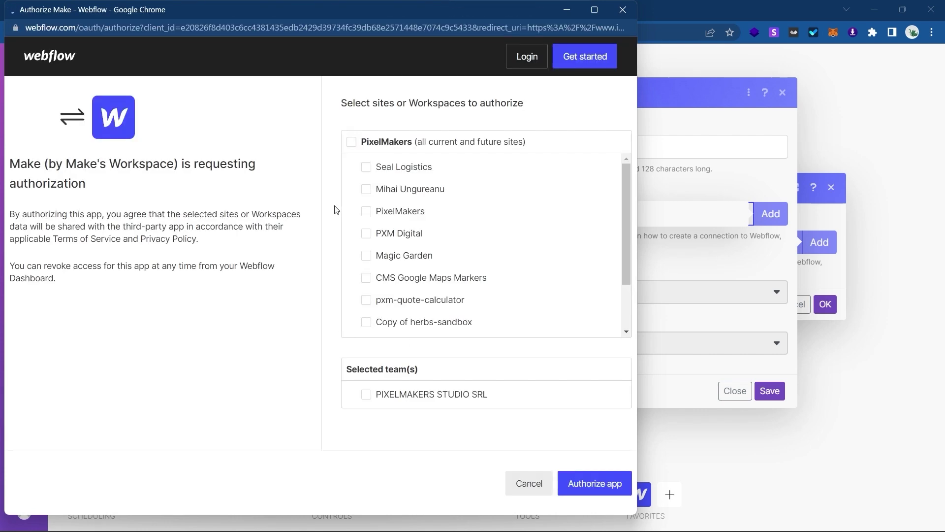
scroll(435, 278, "down", 2)
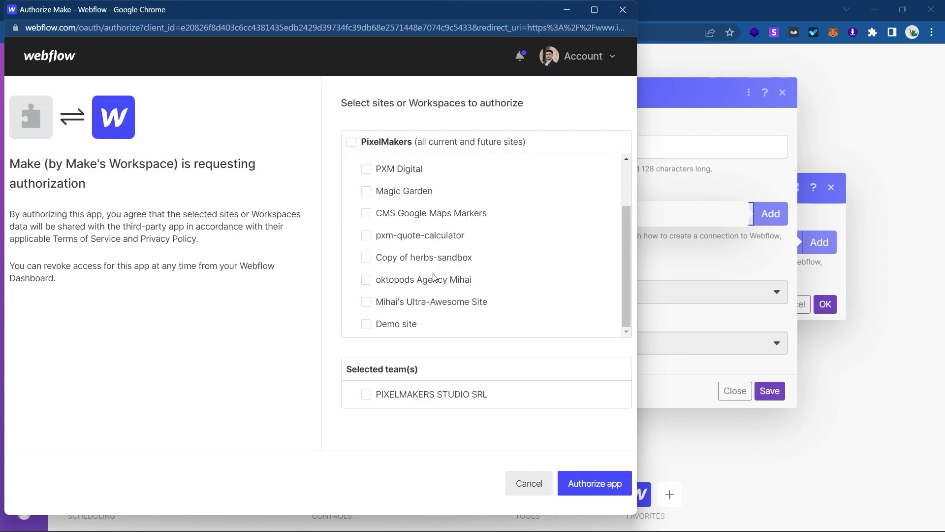
left_click(392, 327)
left_click_drag(357, 353, 408, 334)
left_click(409, 334)
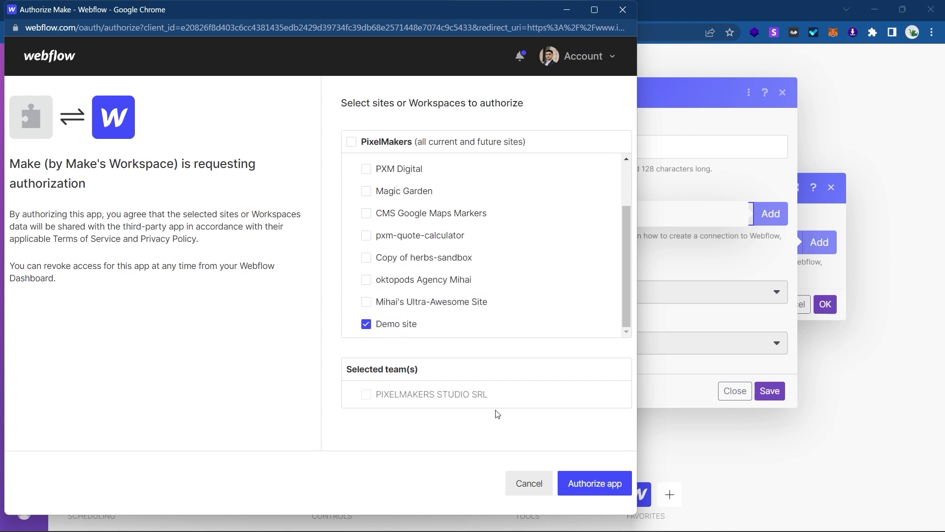
left_click(596, 482)
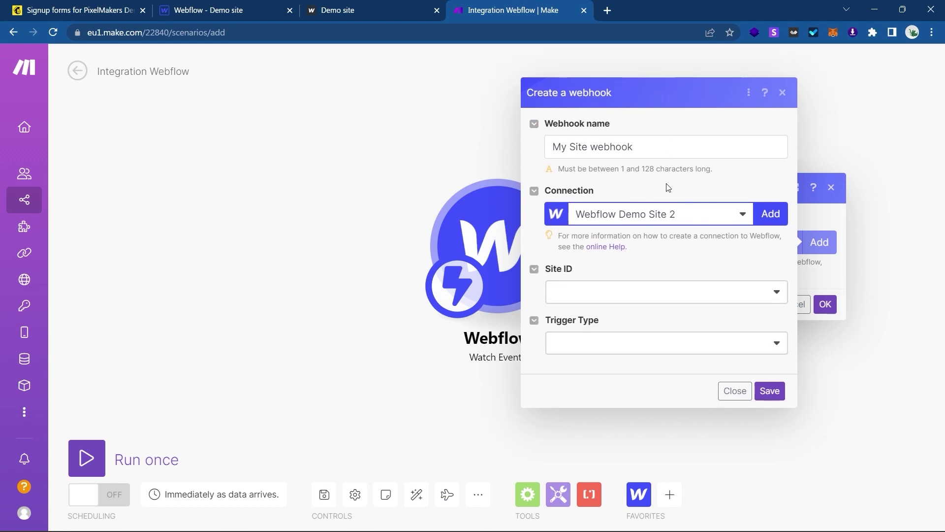
Set the webhook's Site ID to Demo site and Trigger Type to Form Submission.
left_click(644, 295)
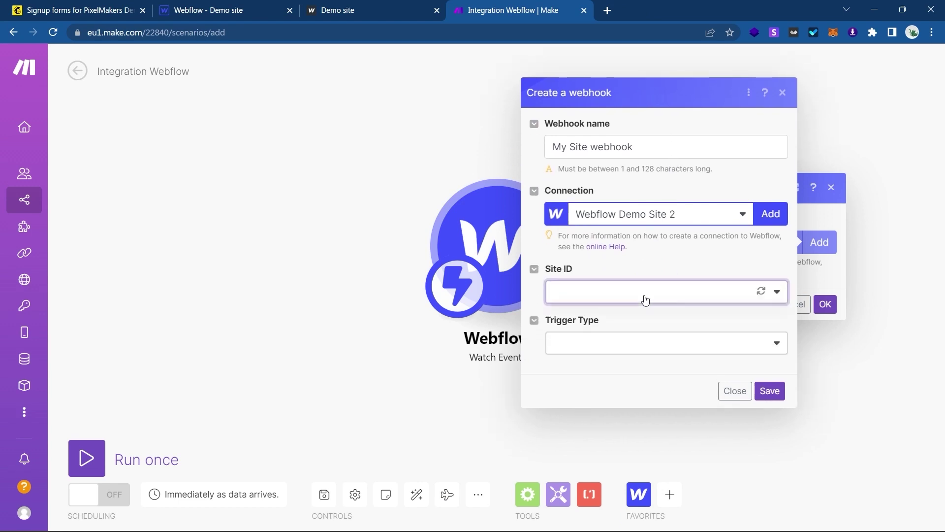
left_click(627, 315)
left_click(630, 343)
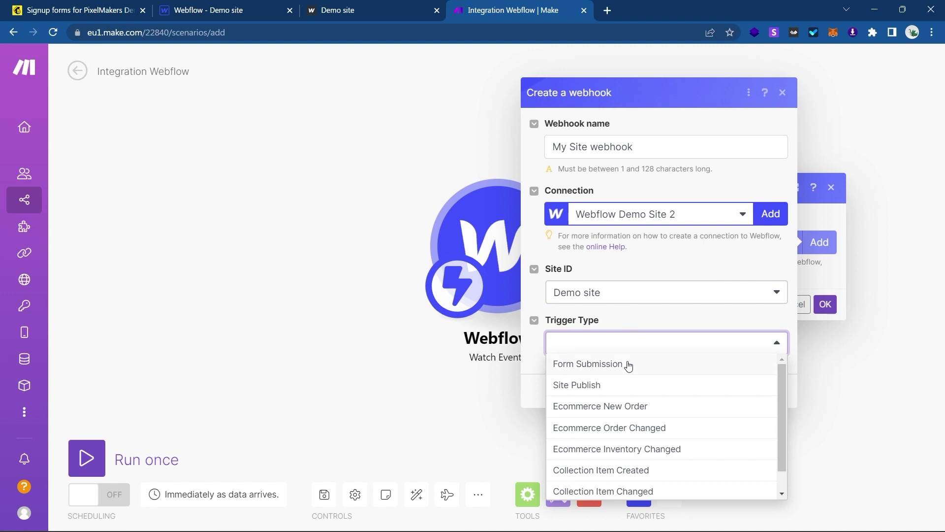
left_click(628, 364)
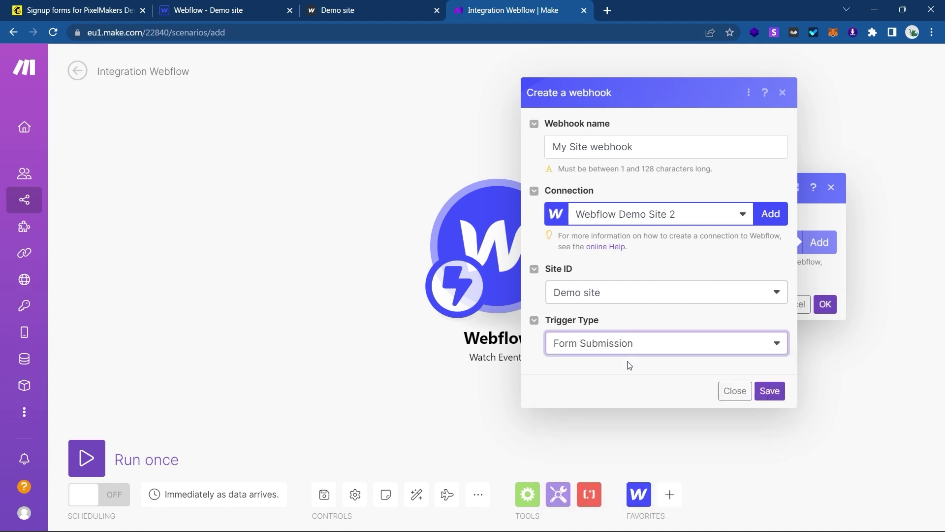
Name the webhook 'Webflow Demo Site', save the trigger, and run the scenario once.
triple_click(650, 147)
type("Webflow Demo Site 2")
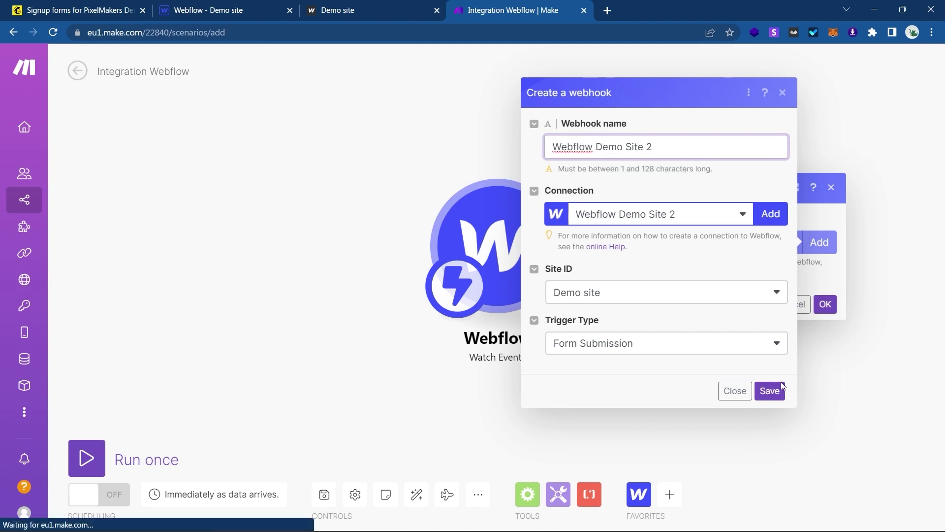
left_click(770, 391)
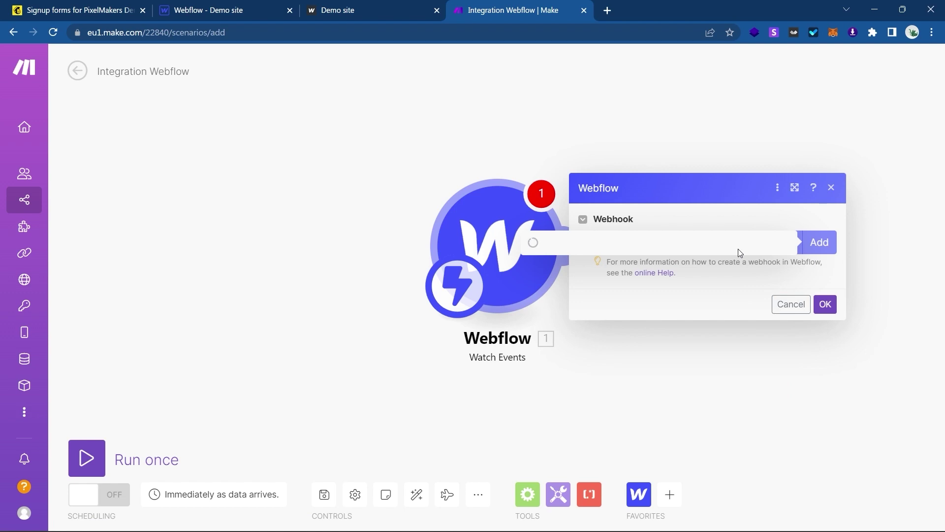
left_click(826, 324)
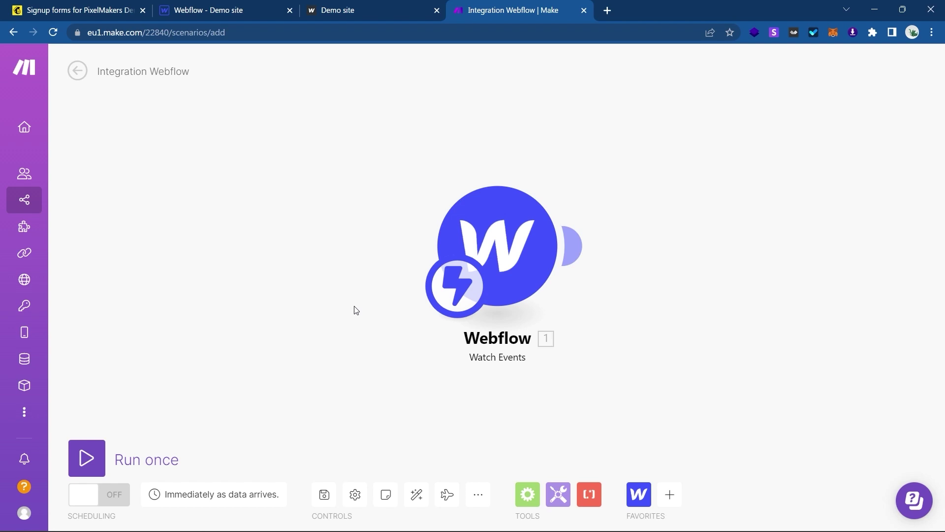
left_click(87, 457)
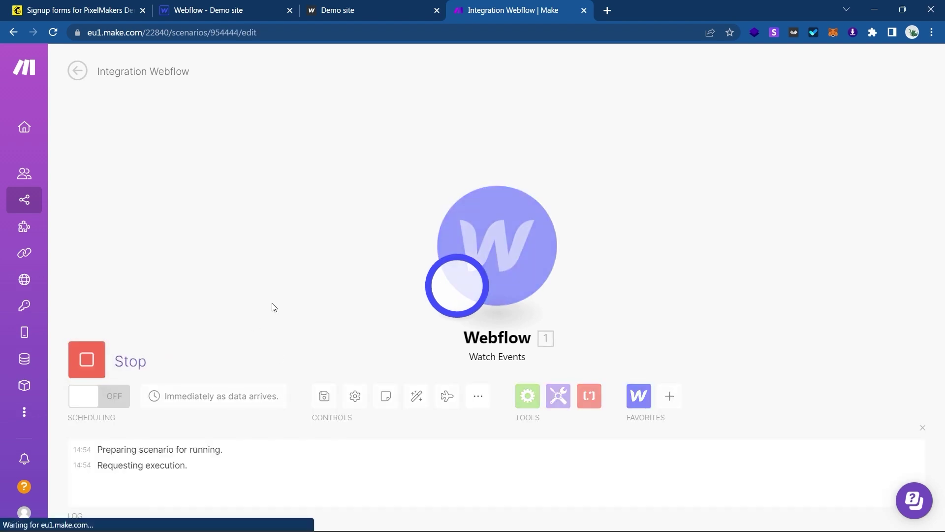
Reload the published demo site and fill in the contact form's name, e-mail and message.
left_click(375, 6)
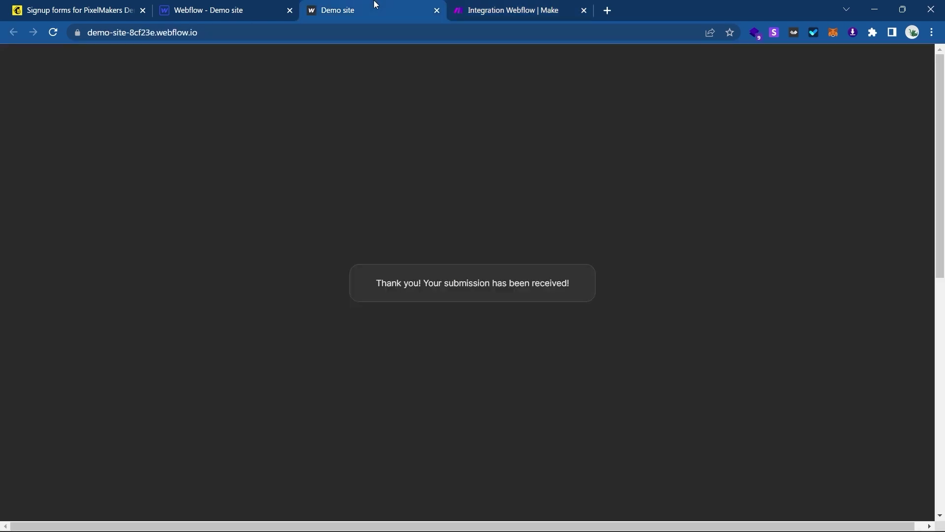
key("F5")
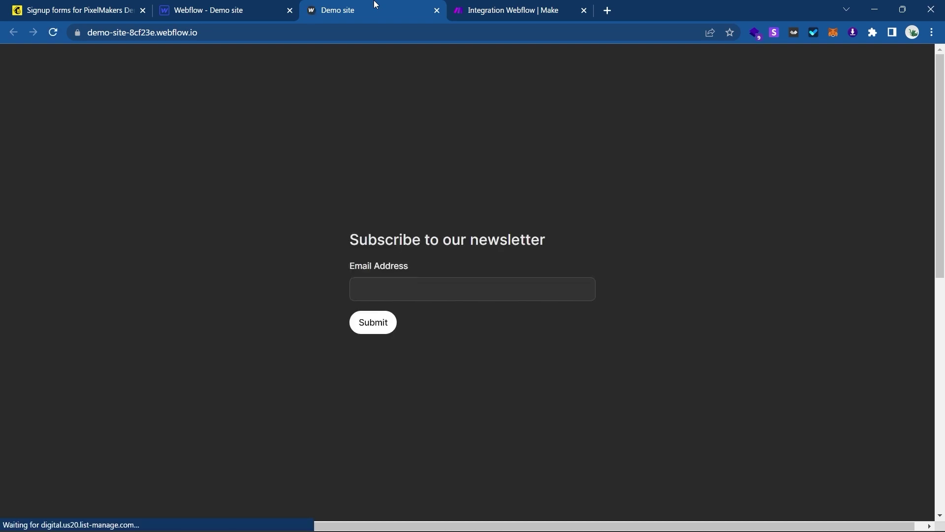
scroll(380, 197, "down", 5)
scroll(380, 198, "down", 5)
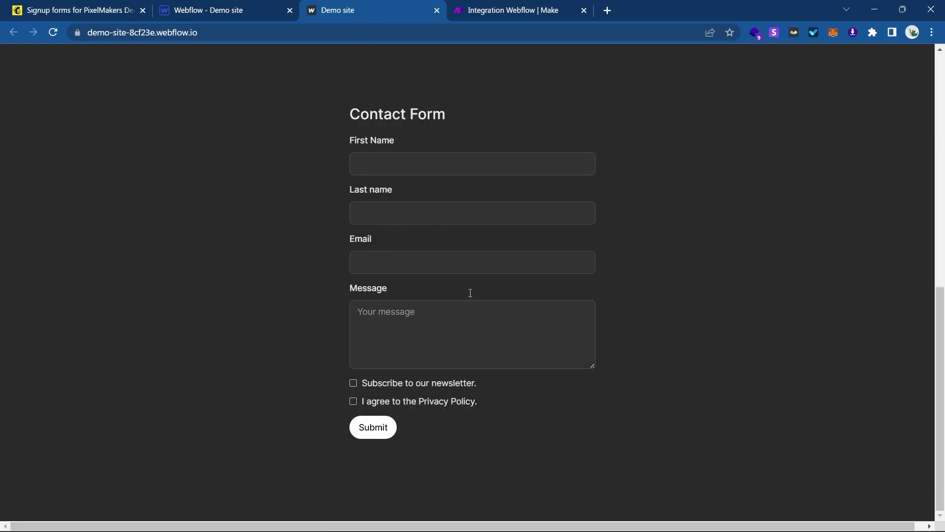
left_click(483, 172)
type("mi")
key("BackSpace")
key("BackSpace")
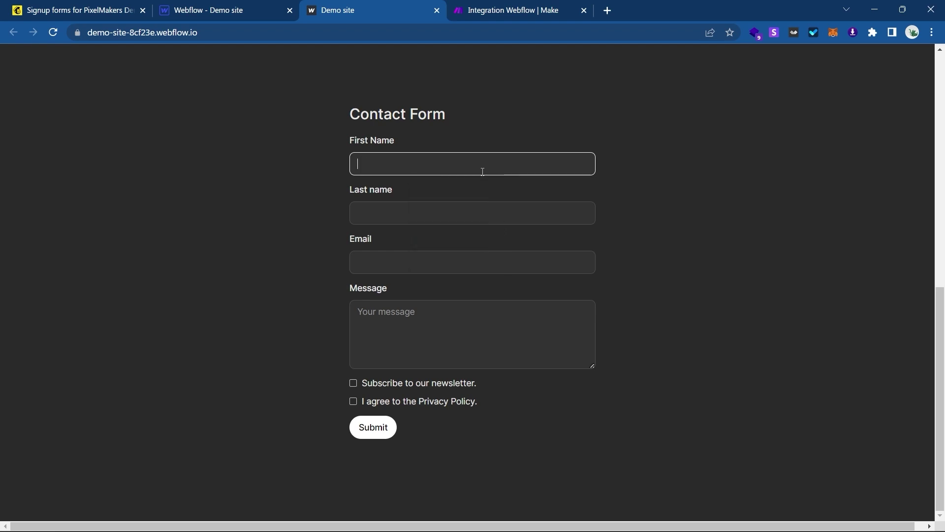
type("John")
key("Tab")
type("Doe")
key("Tab")
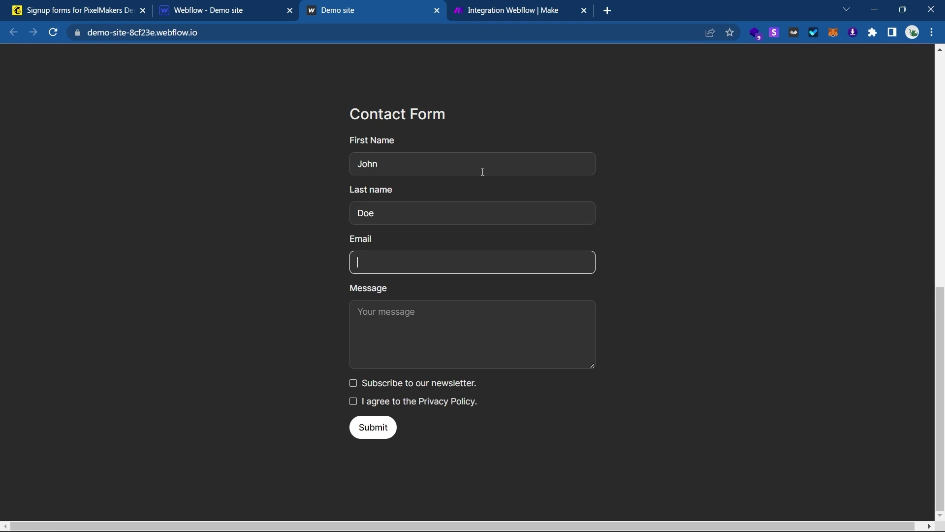
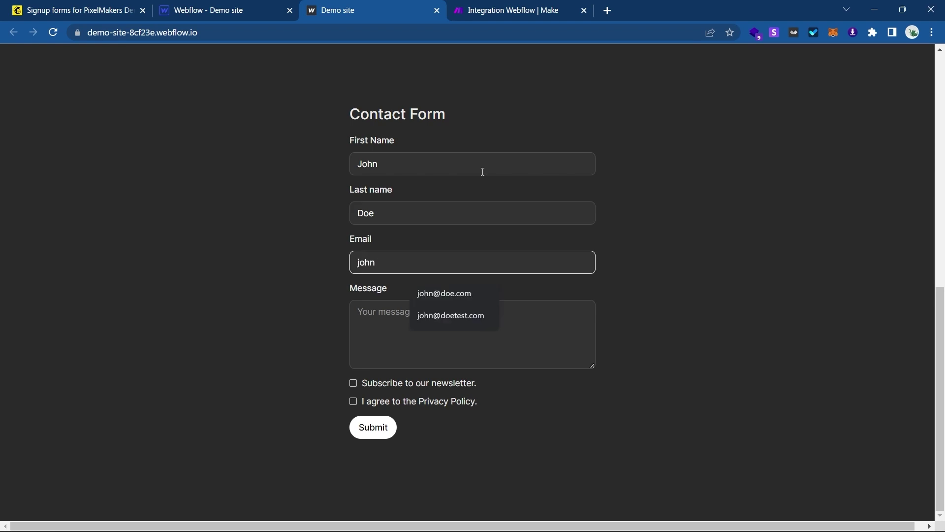
key("Tab")
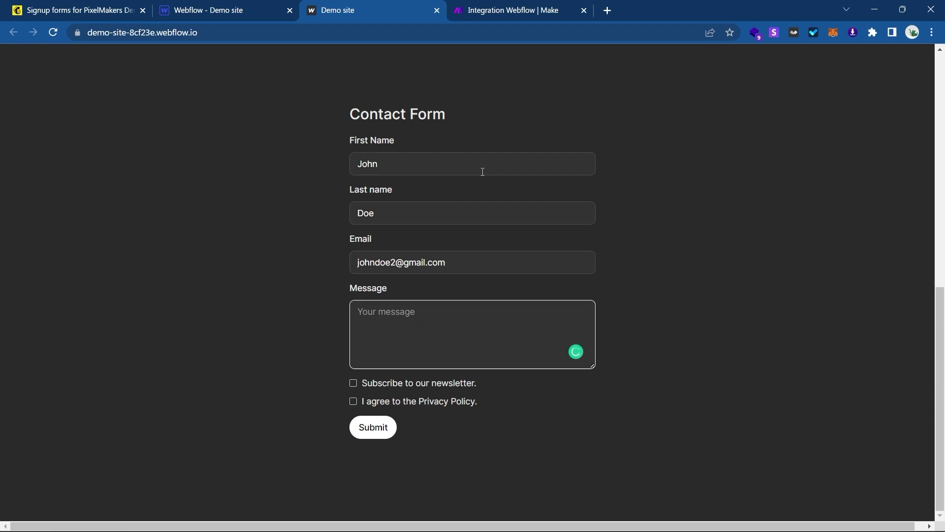
type("This is a")
type("ohn Doe")
Tick the newsletter and Privacy Policy boxes, submit the form, and return to Make.
left_click(311, 357)
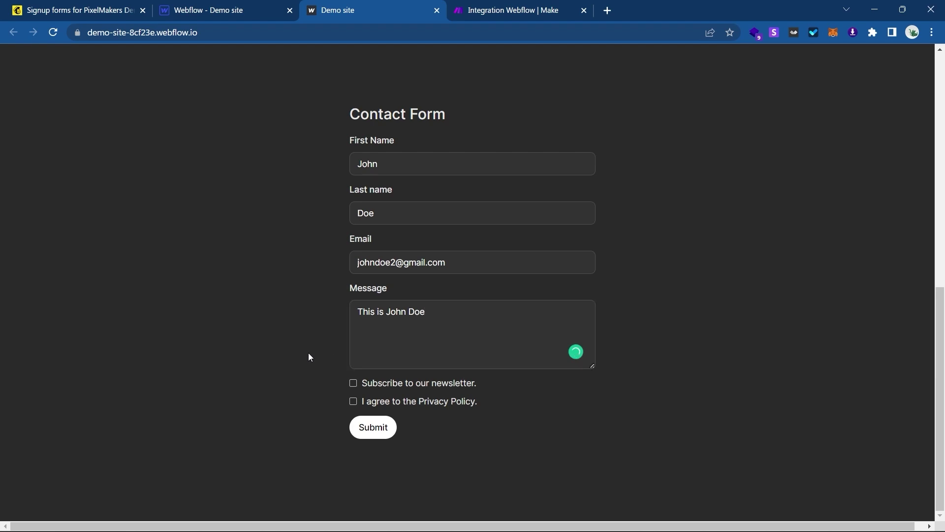
left_click(354, 400)
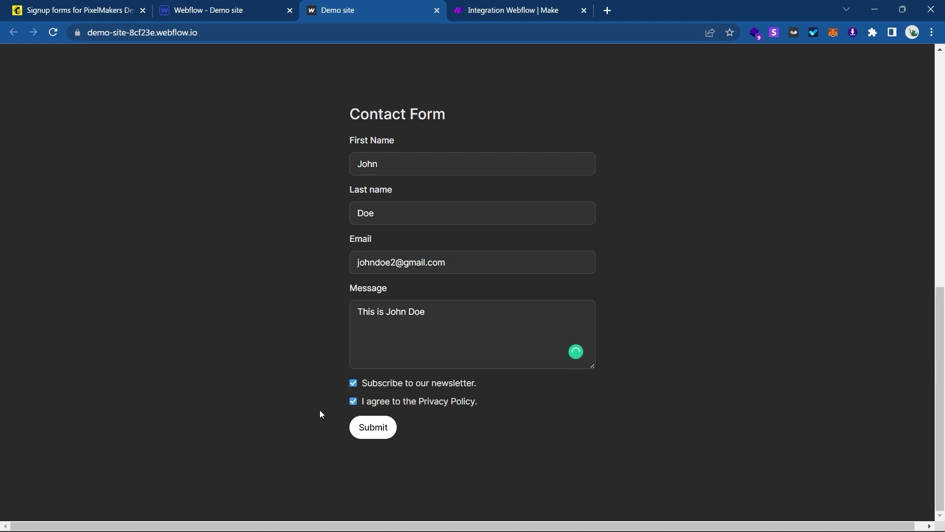
left_click(384, 436)
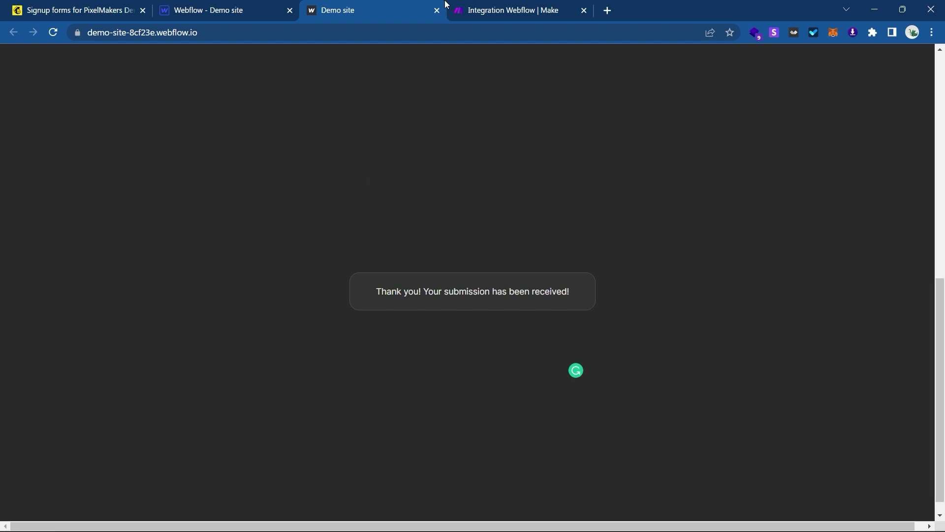
left_click(494, 7)
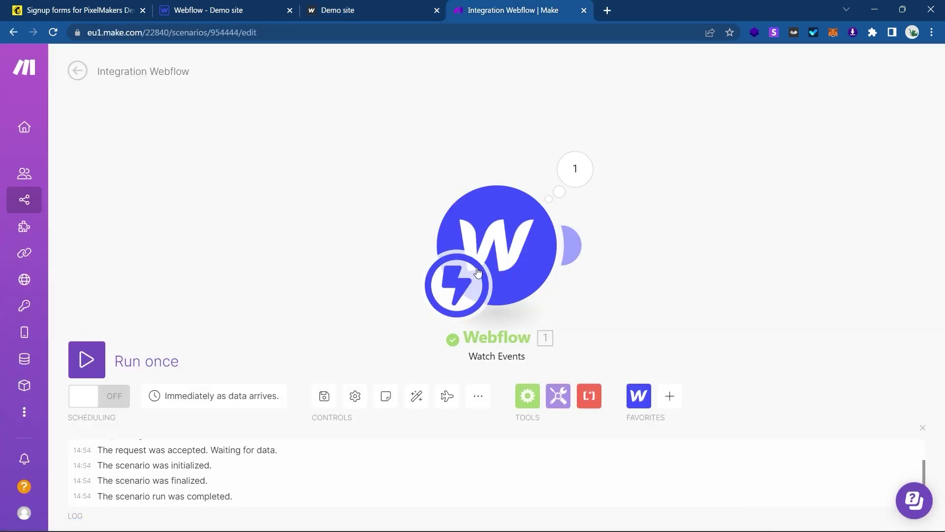
left_click(572, 169)
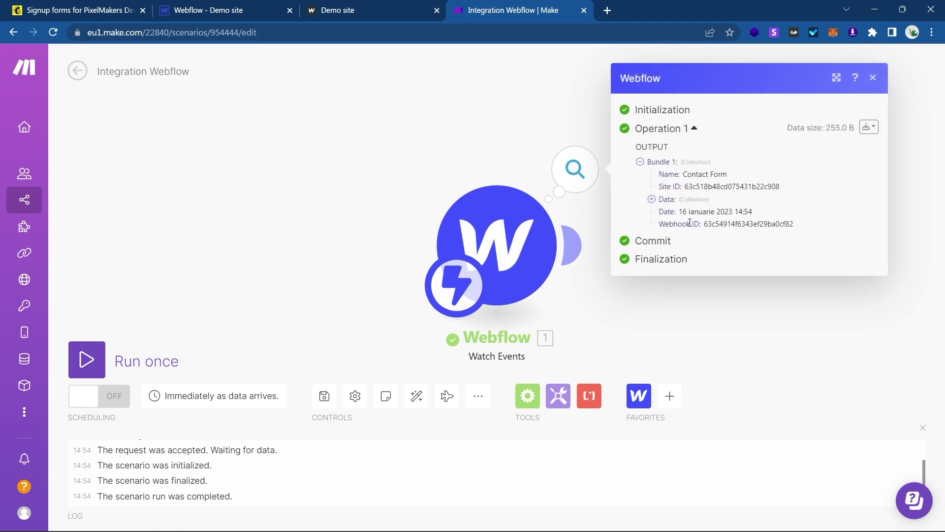
left_click(651, 199)
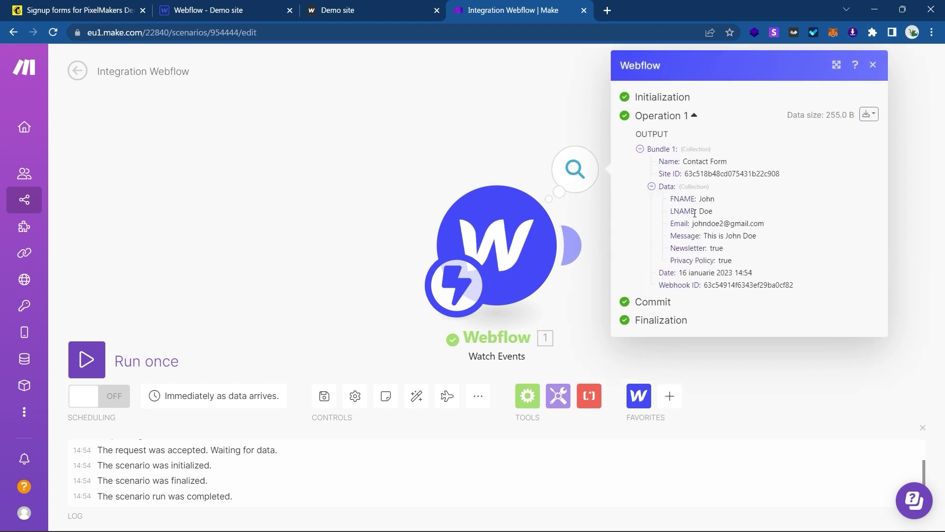
left_click_drag(675, 200, 703, 261)
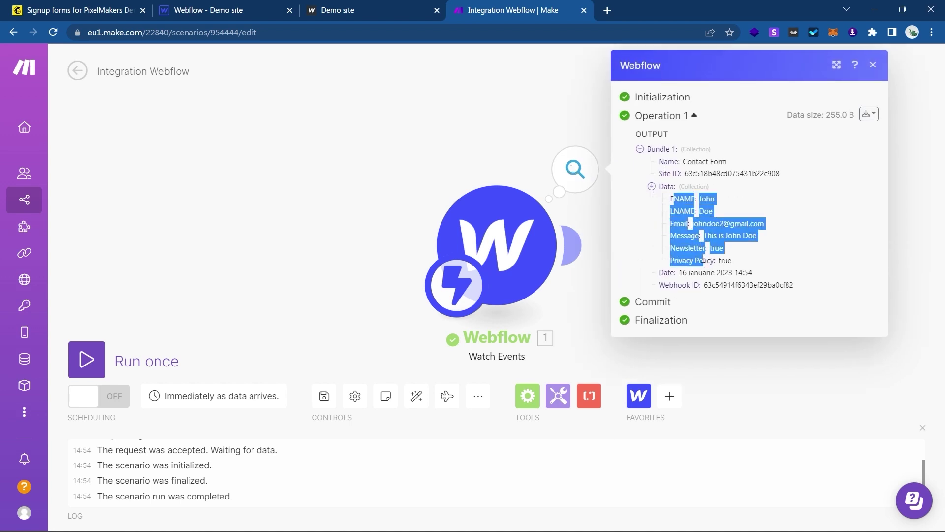
left_click(702, 259)
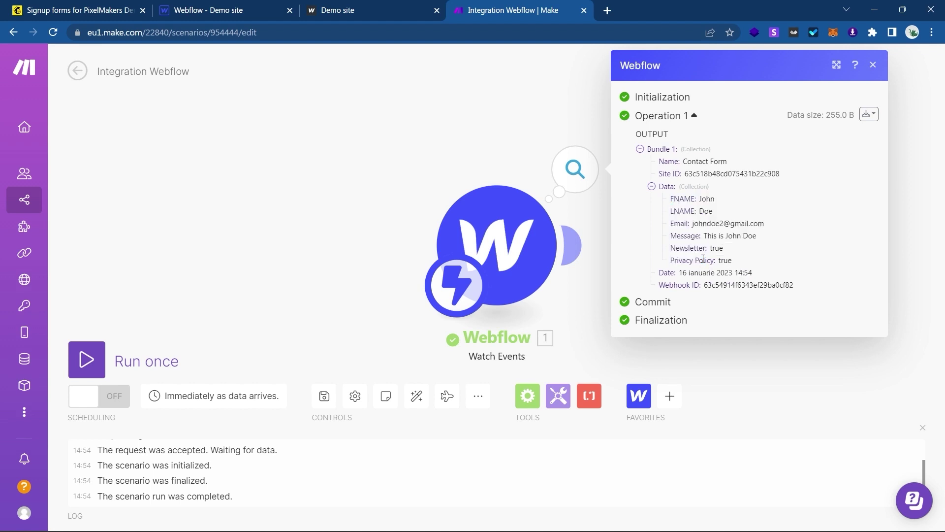
left_click(873, 67)
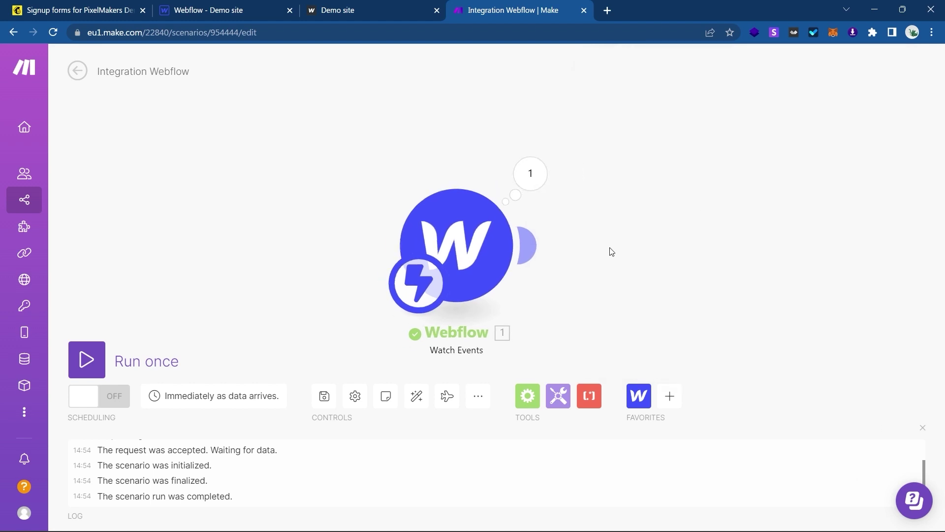
Search 'mailchimp' and add its Add/Update a Subscriber module after the Webflow trigger.
left_click(671, 395)
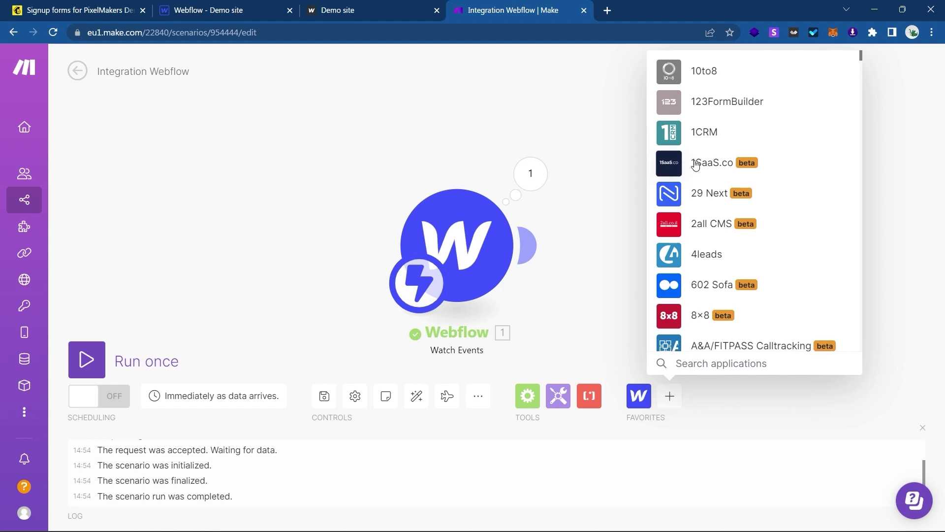
type("mailc")
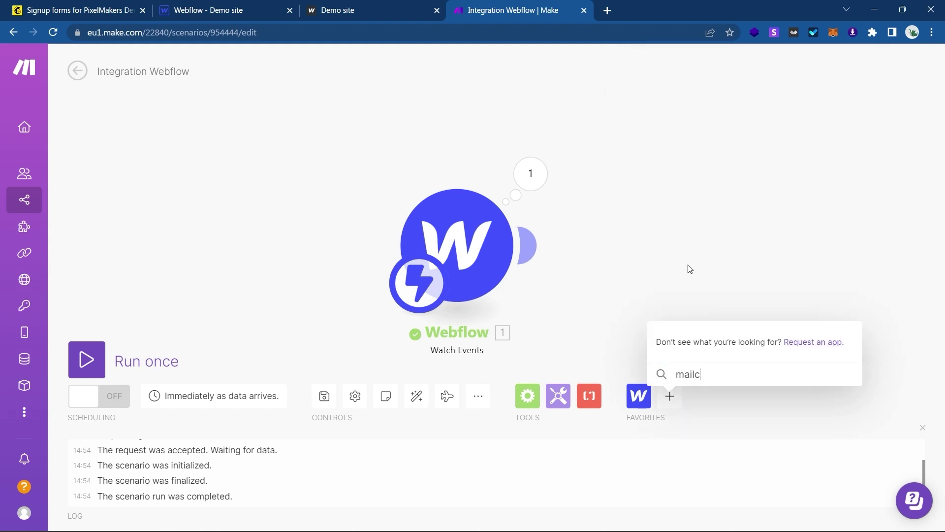
type("himp")
left_click(704, 270)
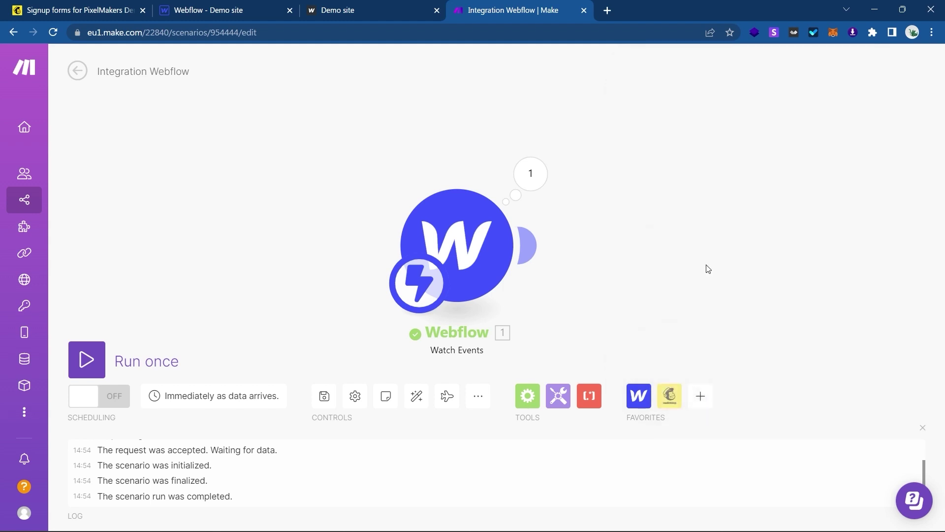
scroll(731, 275, "down", 3)
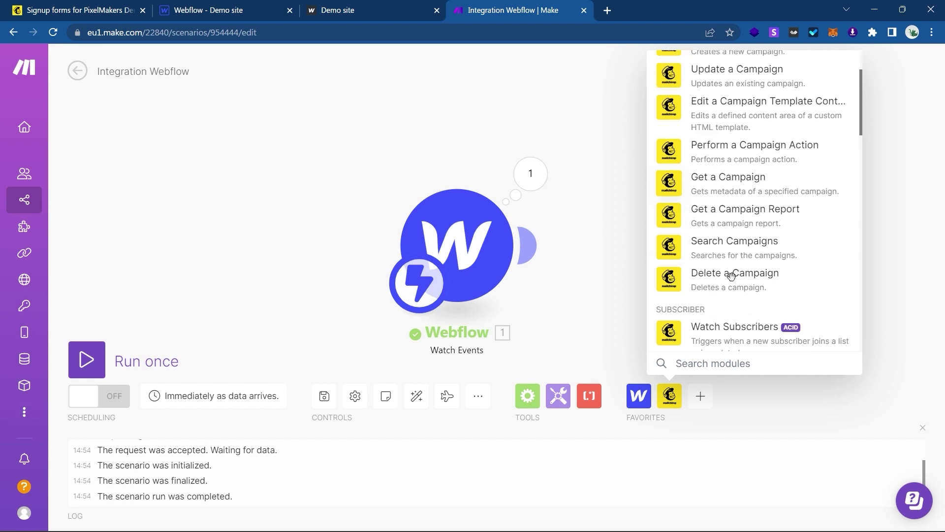
scroll(734, 281, "down", 3)
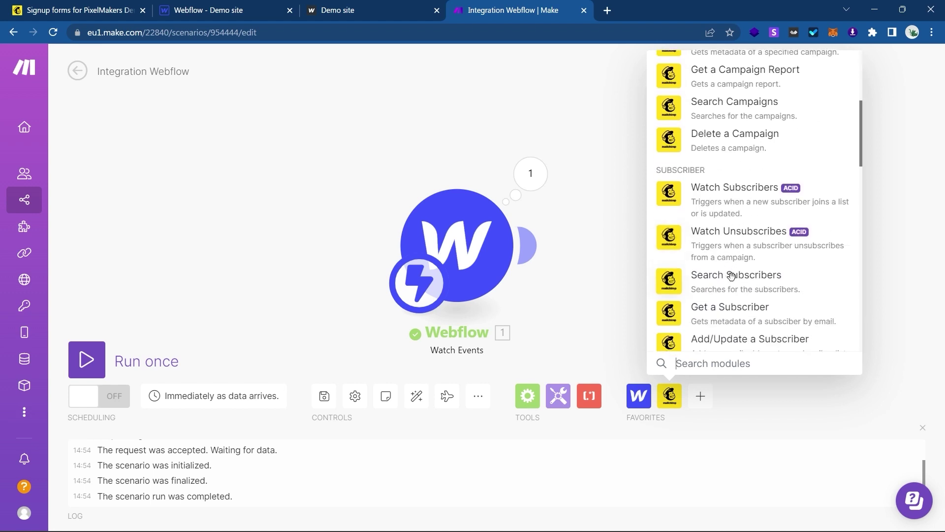
scroll(731, 274, "down", 6)
scroll(731, 274, "up", 3)
scroll(731, 276, "down", 2)
scroll(731, 274, "down", 5)
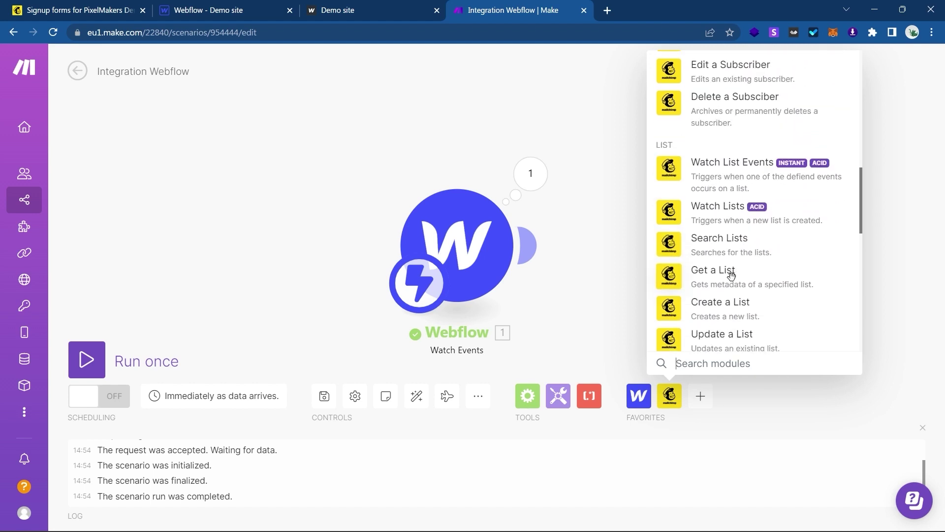
scroll(732, 277, "up", 10)
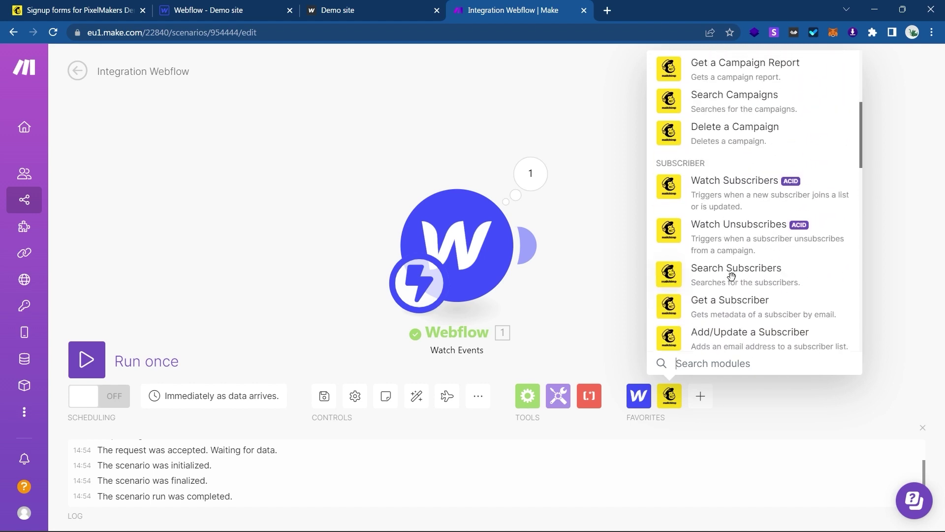
scroll(741, 266, "down", 2)
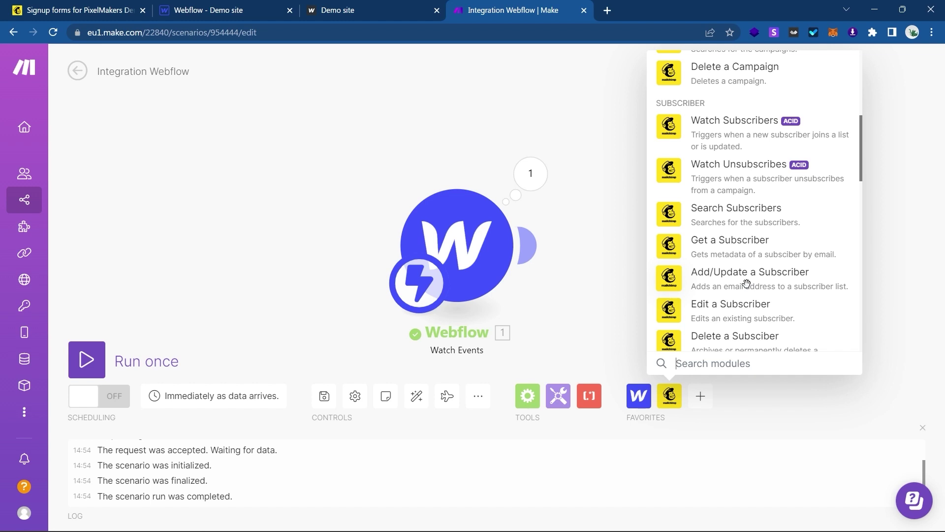
left_click(747, 283)
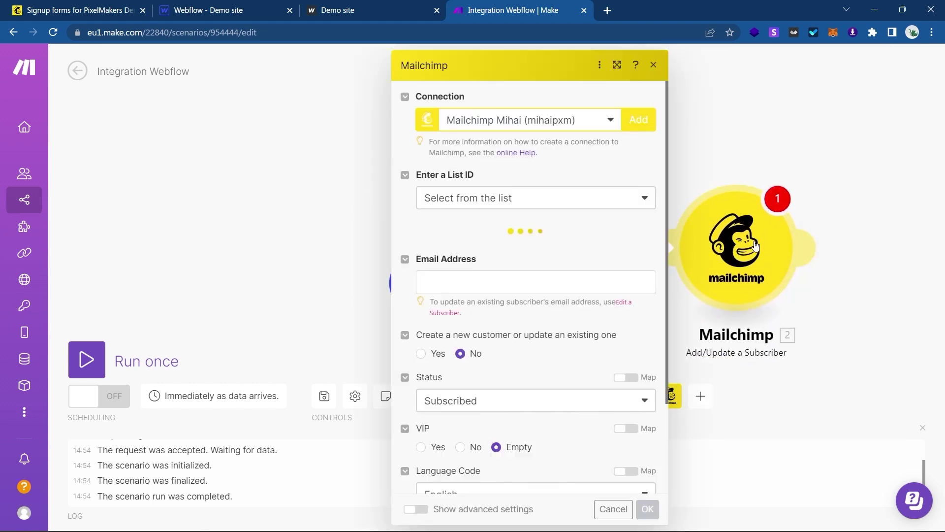
Attempt to create a new Mailchimp connection, then close the authorization windows.
left_click(627, 124)
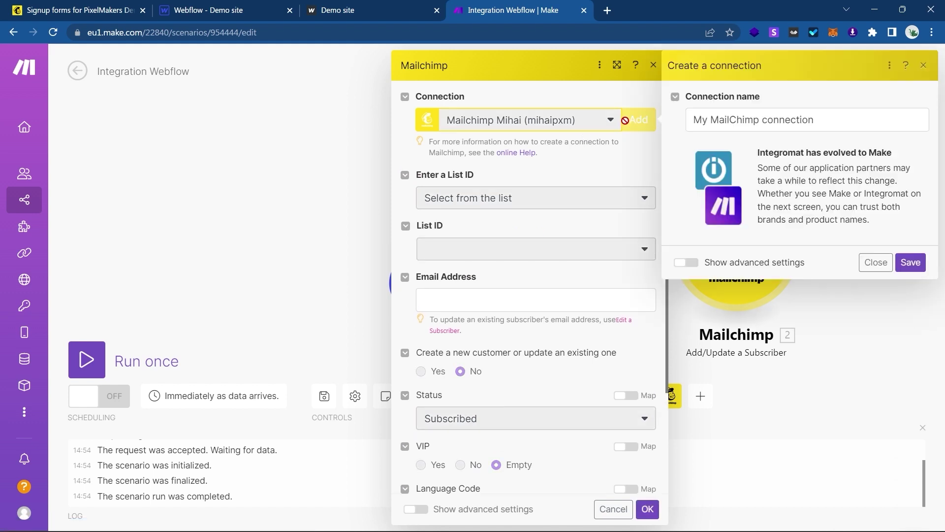
triple_click(808, 126)
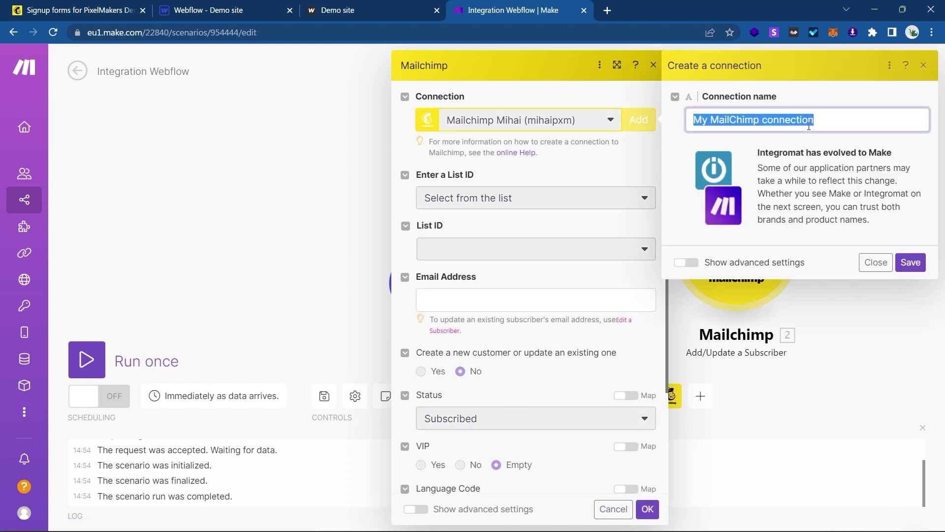
left_click(911, 262)
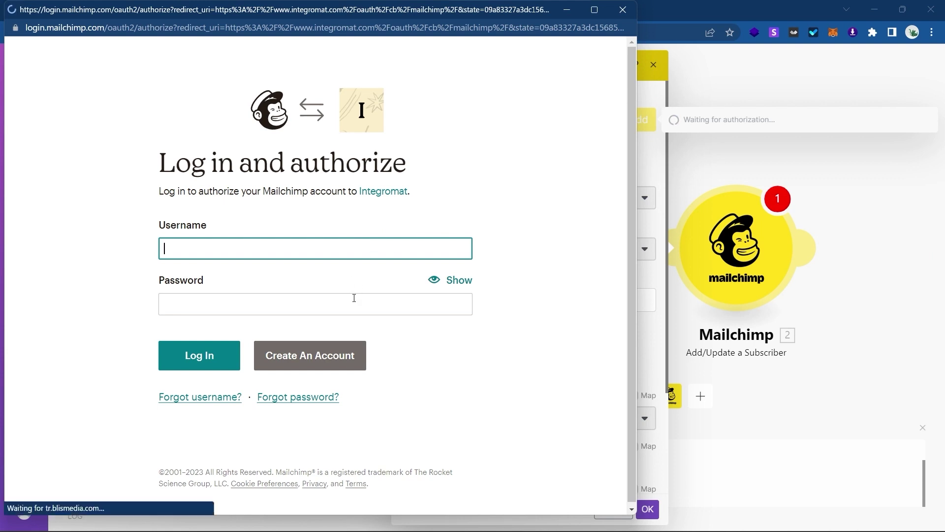
left_click(622, 10)
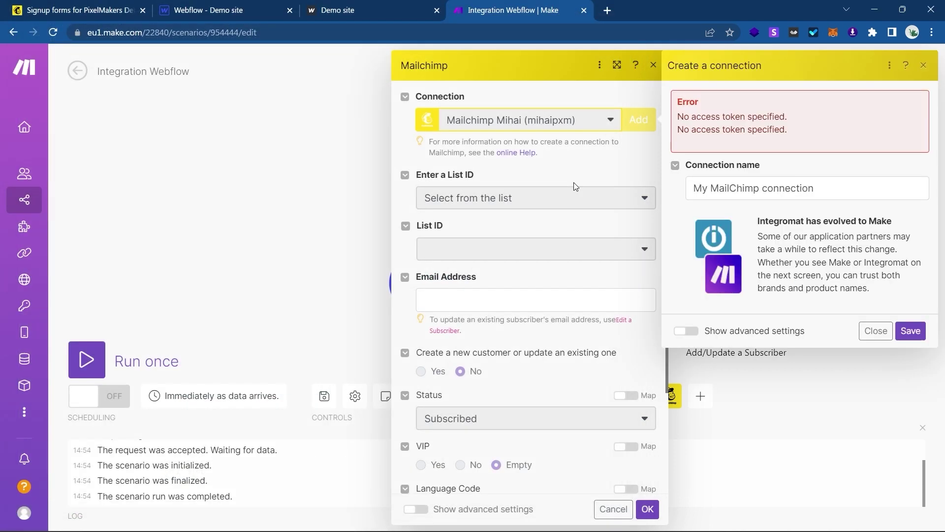
left_click(929, 72)
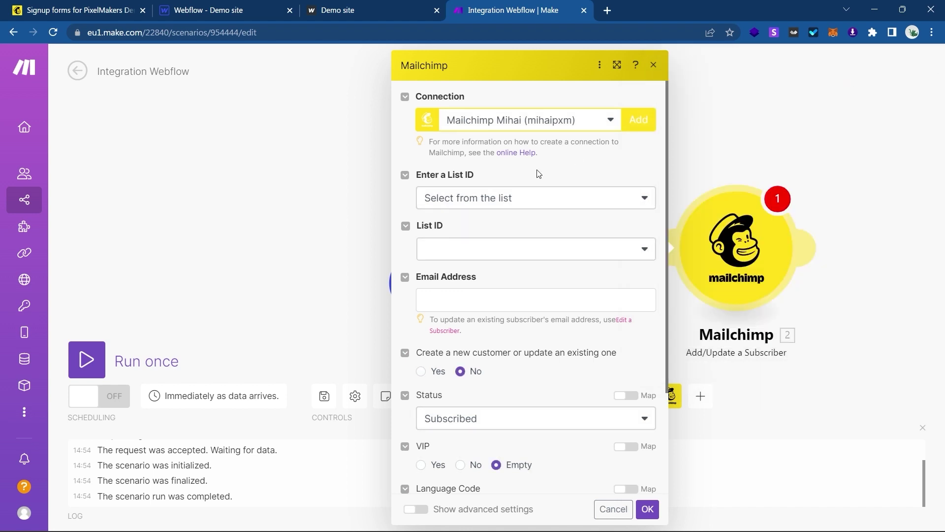
Set List ID entry to Select from the list and choose the PixelMakers Demo audience.
left_click(502, 197)
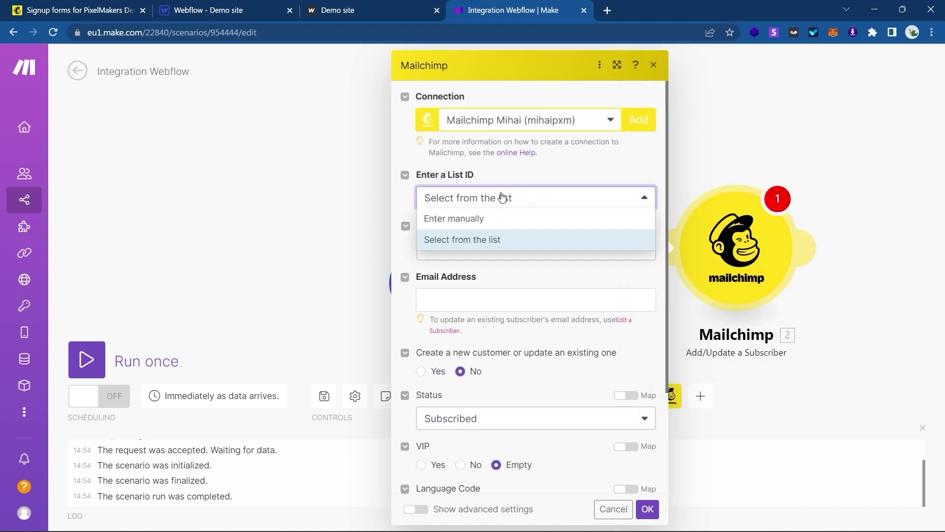
left_click(480, 239)
left_click(476, 246)
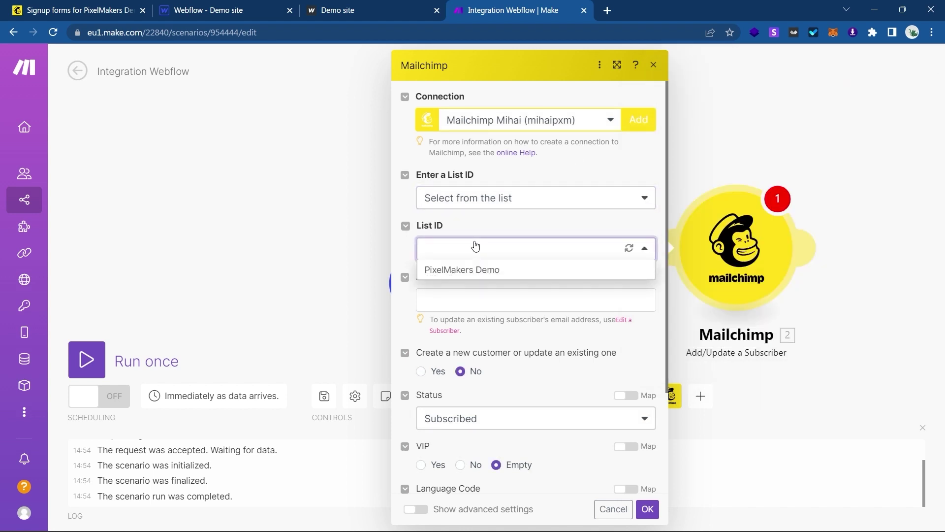
left_click(463, 269)
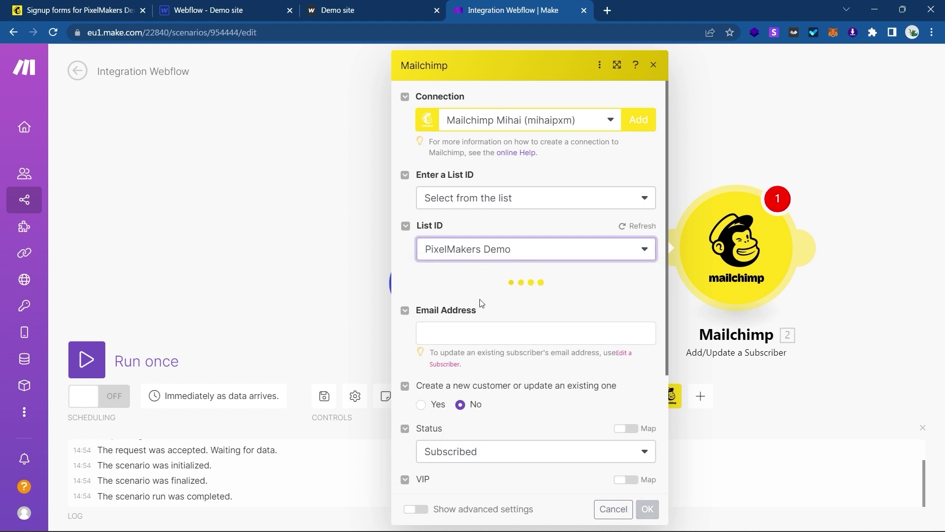
scroll(481, 302, "down", 1)
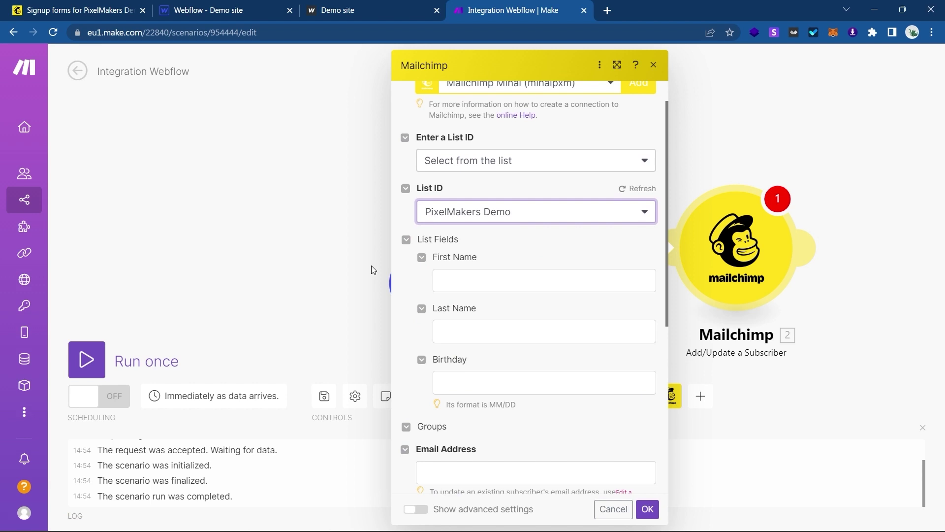
Map Webflow's FNAME, LNAME and Email values into First Name, Last Name and Email Address.
left_click(499, 284)
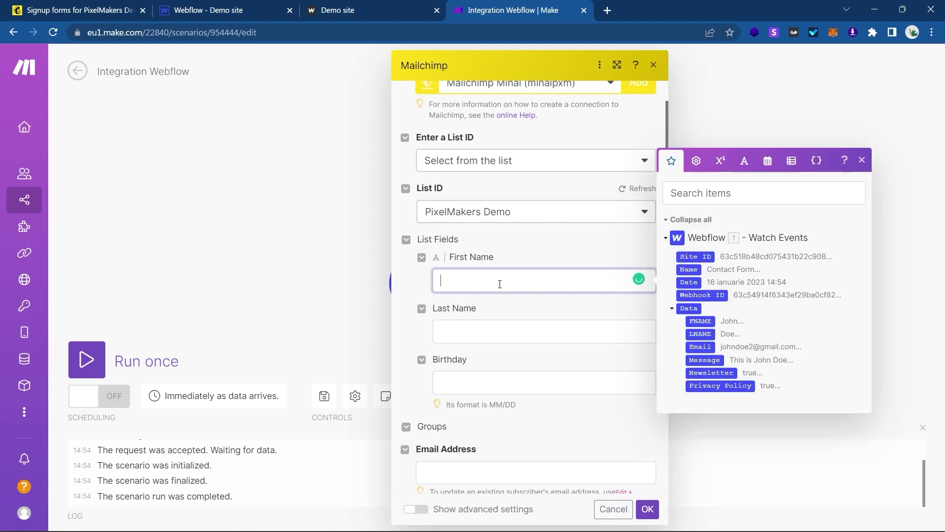
left_click(701, 321)
left_click(552, 329)
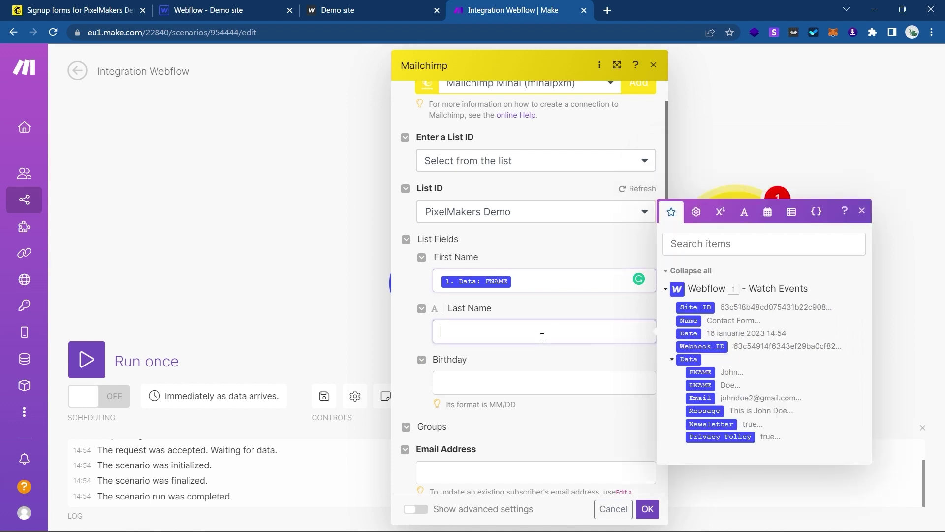
left_click(707, 385)
scroll(583, 359, "down", 3)
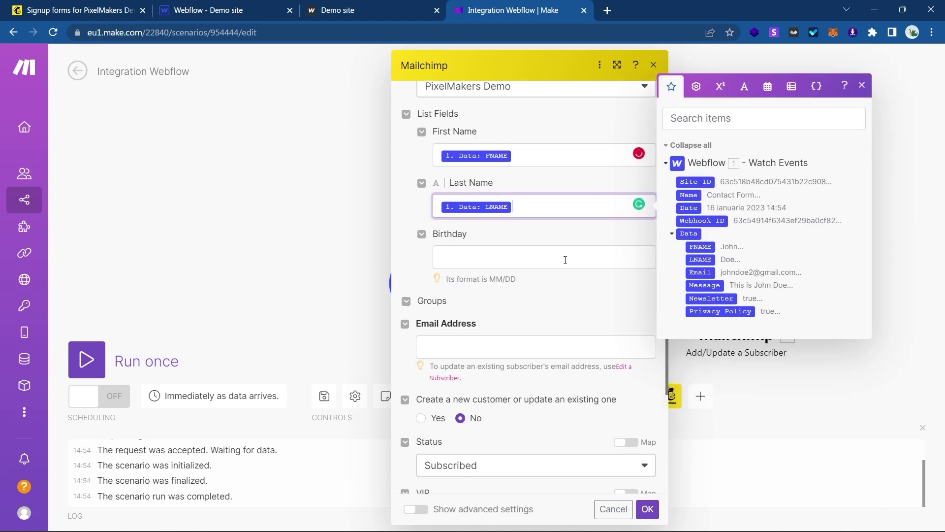
scroll(566, 263, "down", 1)
left_click(584, 304)
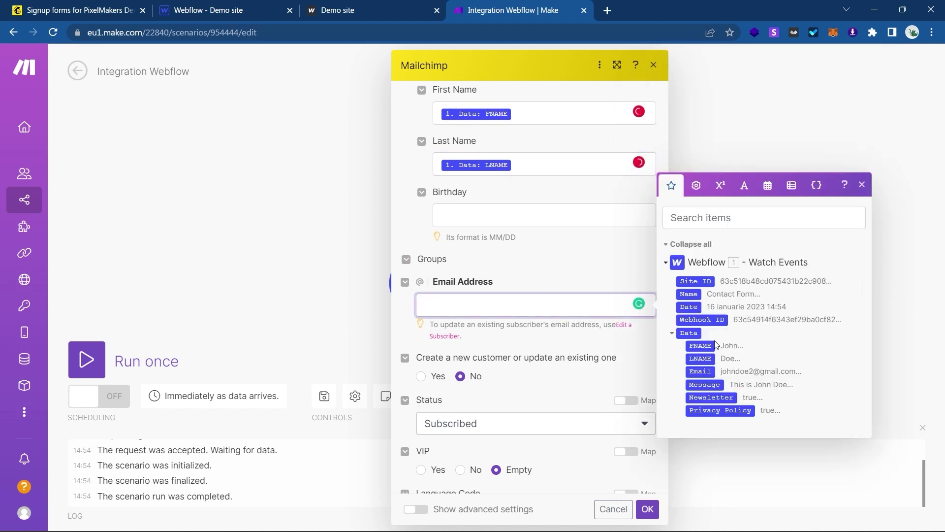
left_click(701, 371)
scroll(546, 358, "down", 2)
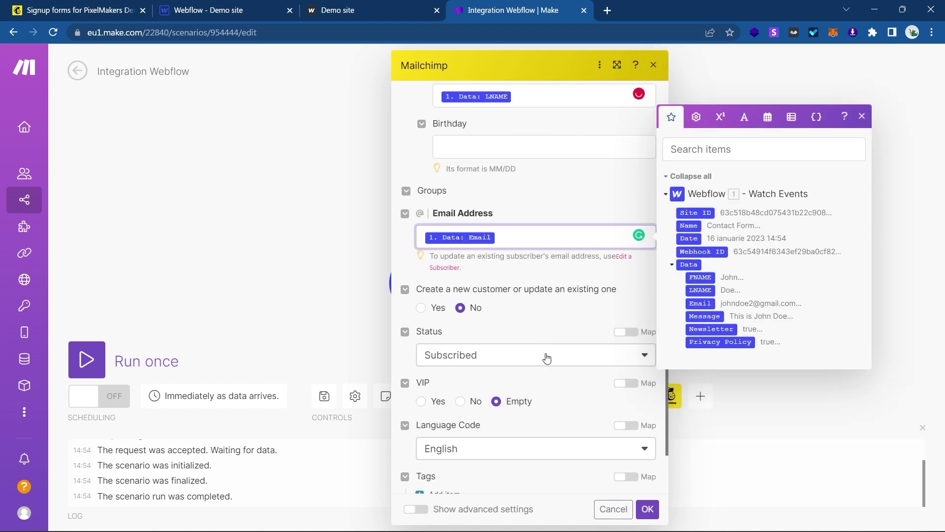
left_click(408, 359)
Add then remove a tag item, save the module with OK, and drag it right.
scroll(498, 344, "down", 2)
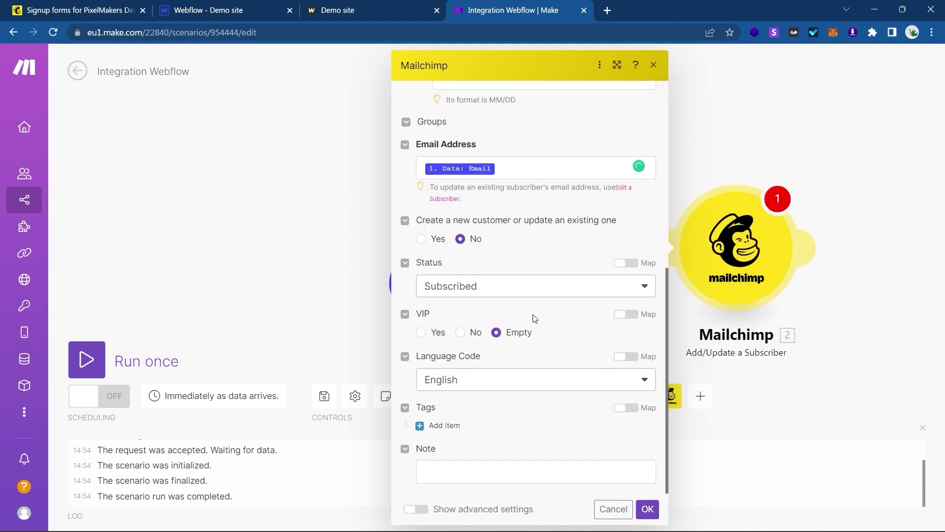
left_click(445, 425)
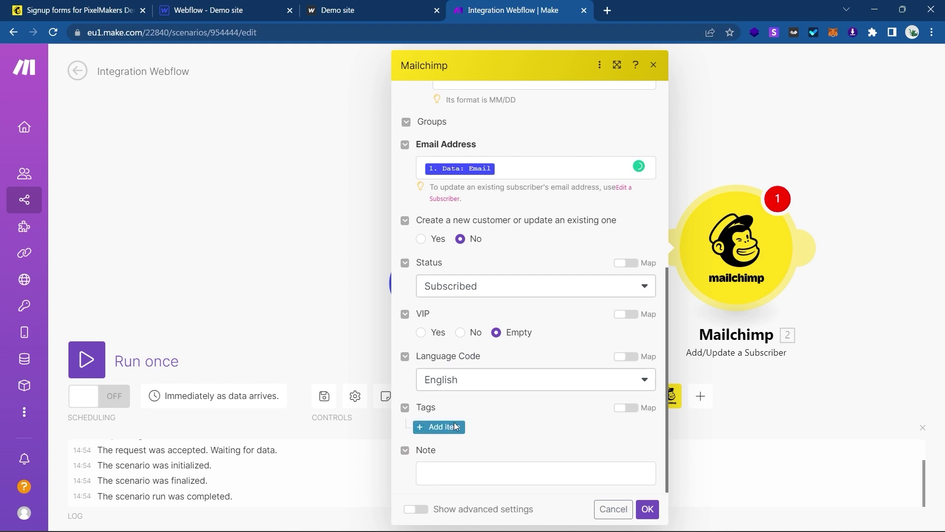
scroll(487, 438, "down", 3)
scroll(501, 381, "down", 1)
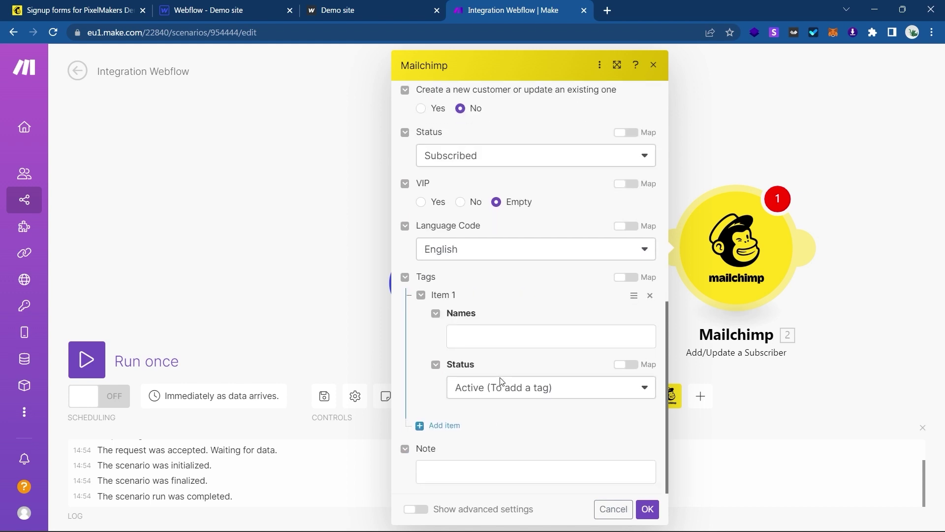
left_click(650, 295)
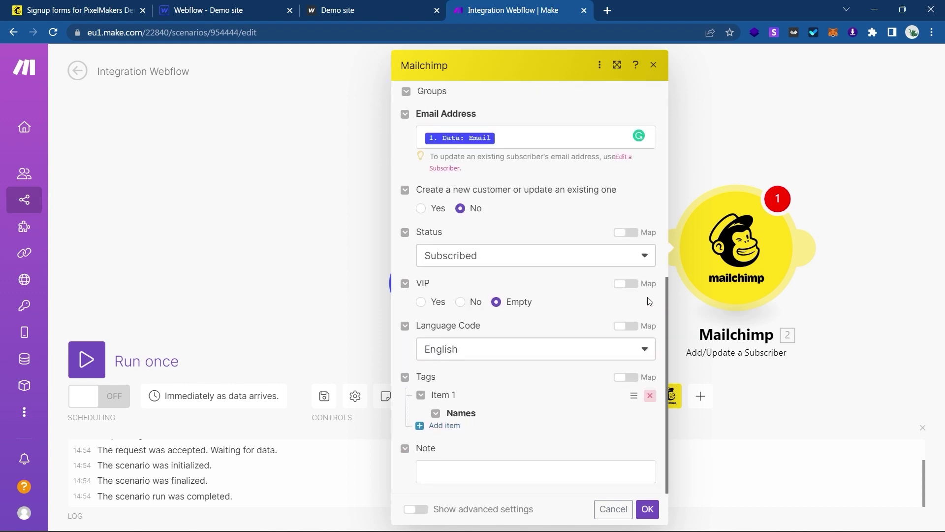
left_click(647, 508)
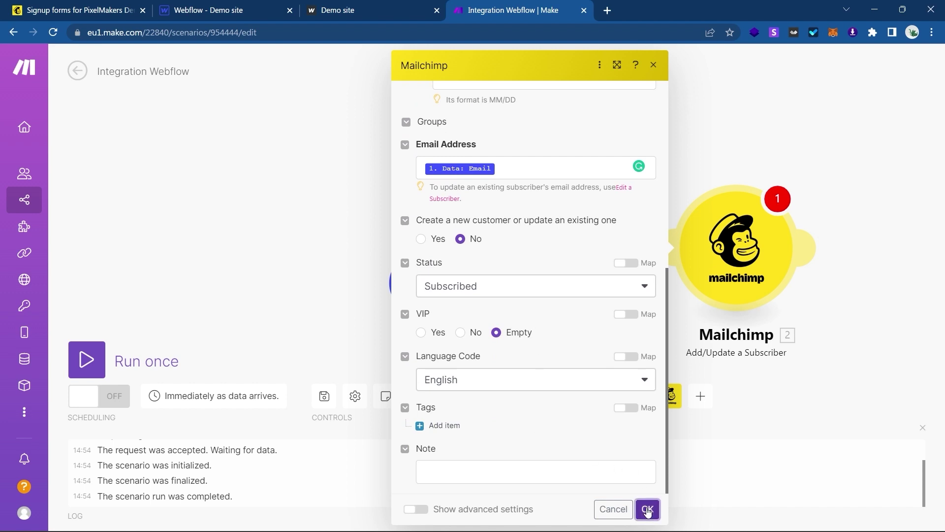
left_click_drag(640, 215, 784, 216)
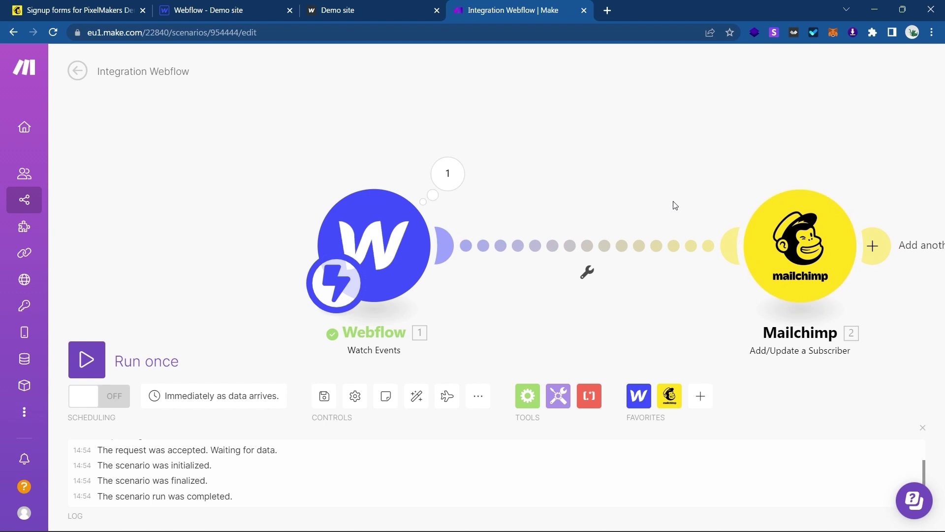
Reload the demo site, tick the newsletter option, and go back to Make.
left_click(442, 5)
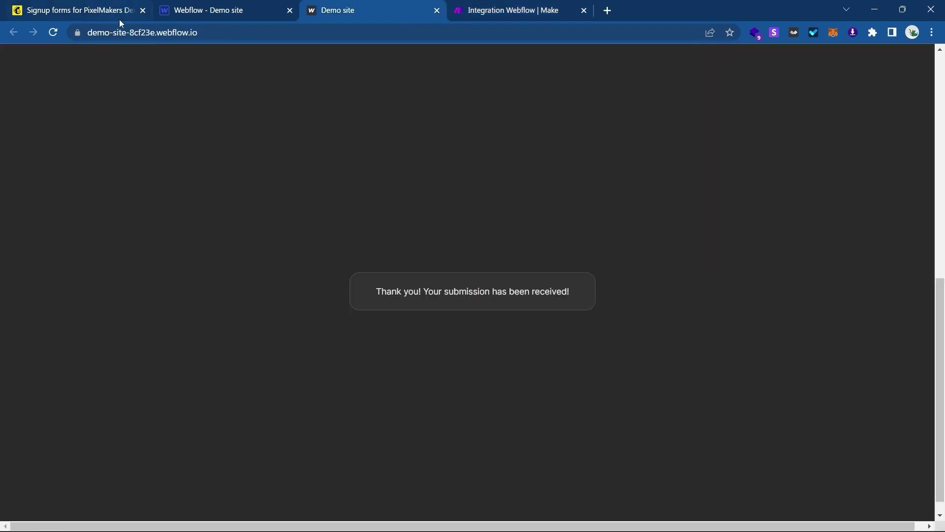
left_click(53, 33)
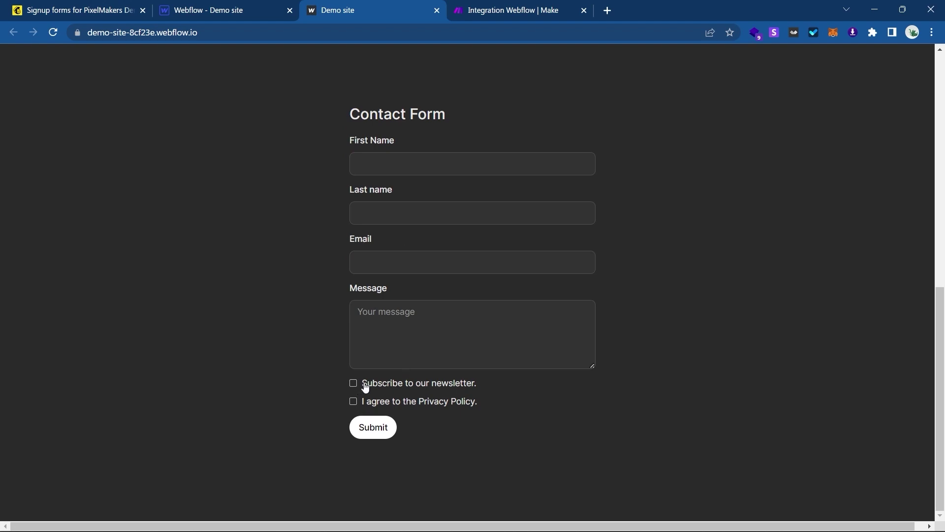
left_click(366, 388)
key("ctrl+Tab")
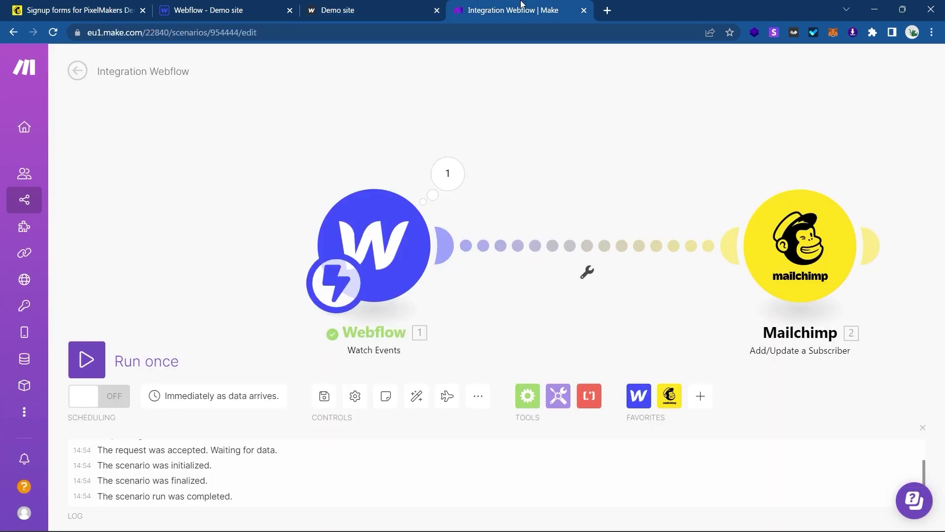
Set up a route filter comparing Newsletter with 'true' using Equal to.
left_click(580, 285)
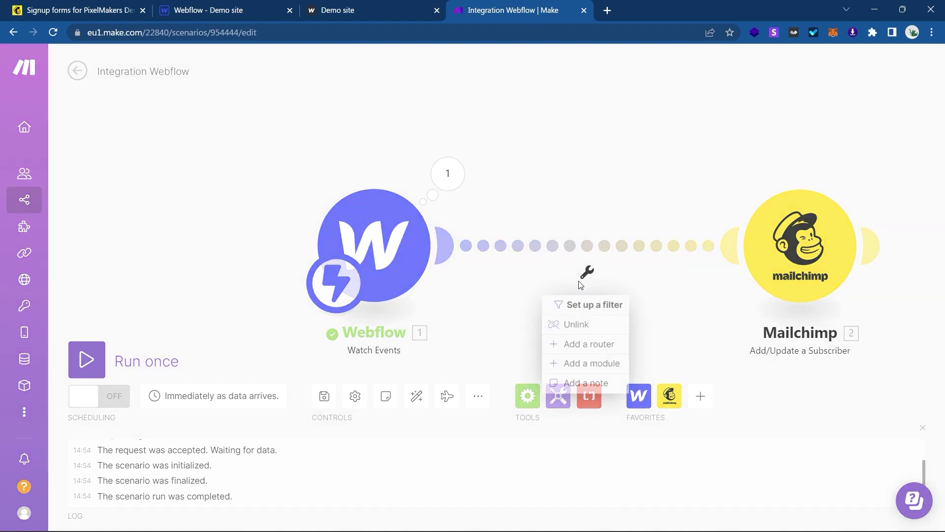
left_click(593, 305)
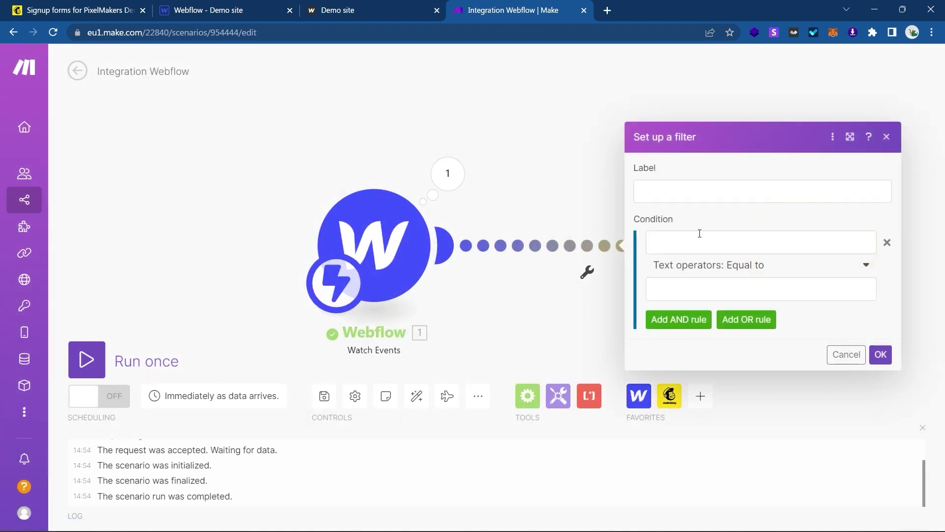
left_click(700, 233)
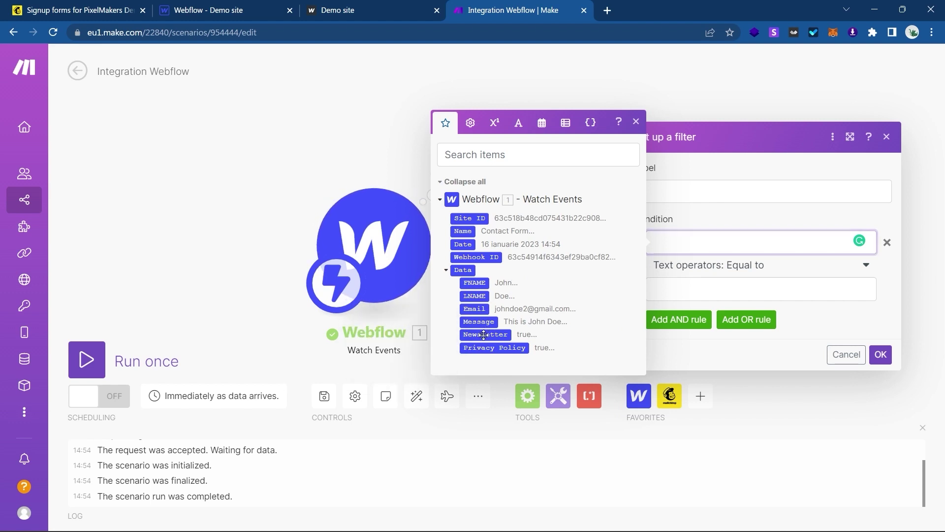
left_click(484, 335)
left_click(734, 286)
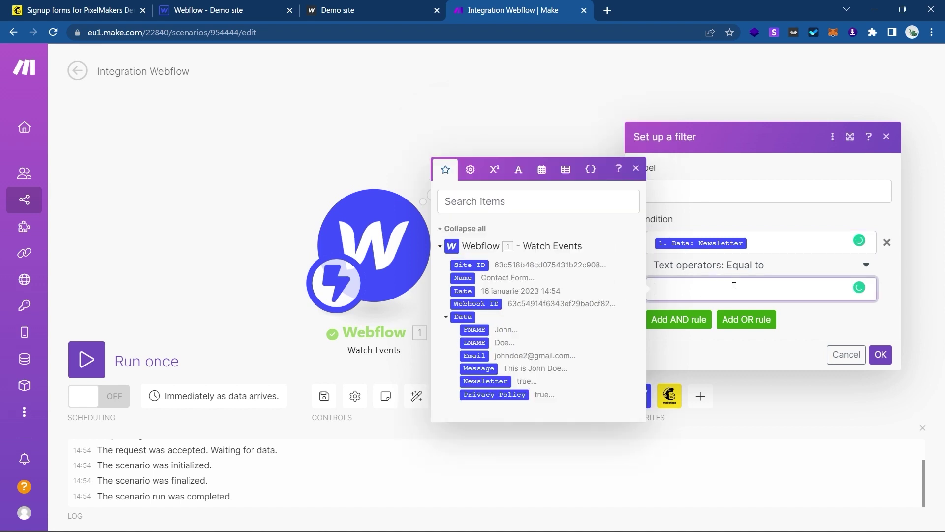
type("true")
Browse the function panels and insert the true keyword as the comparison value.
left_click(494, 170)
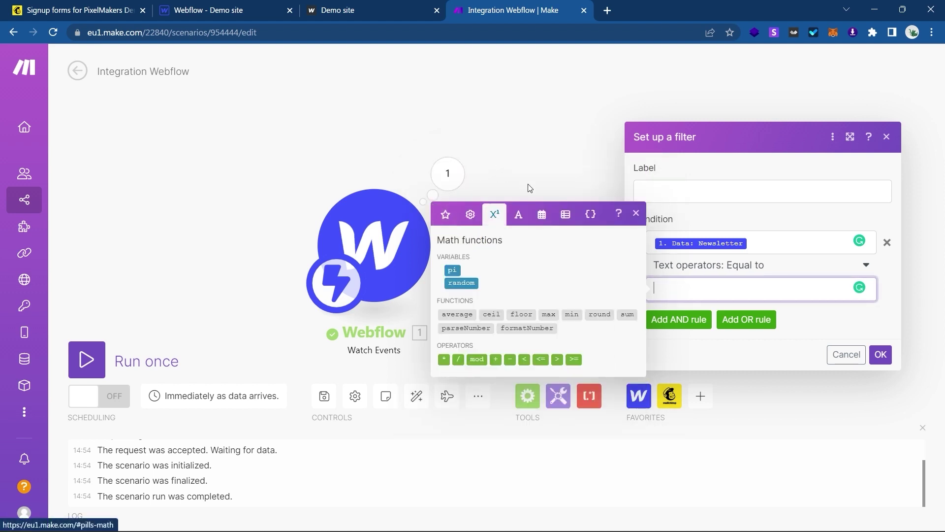
left_click(525, 220)
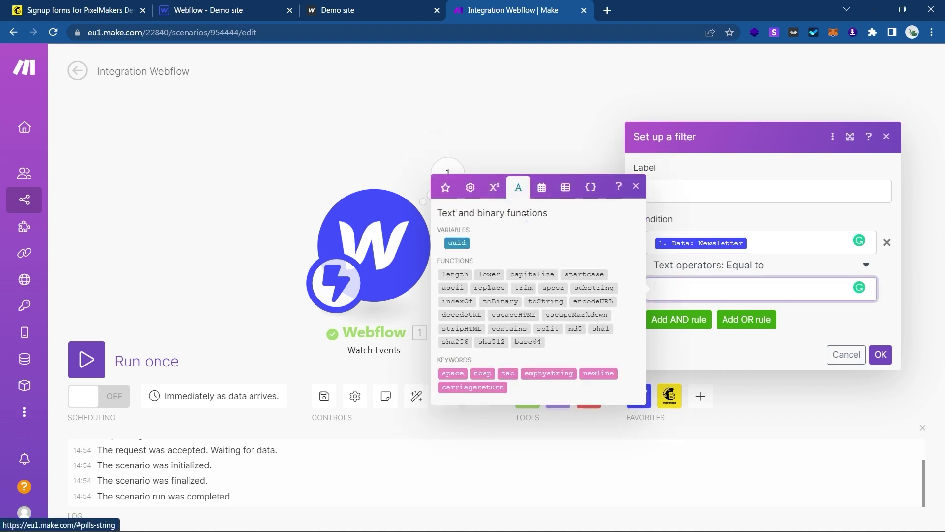
left_click(494, 187)
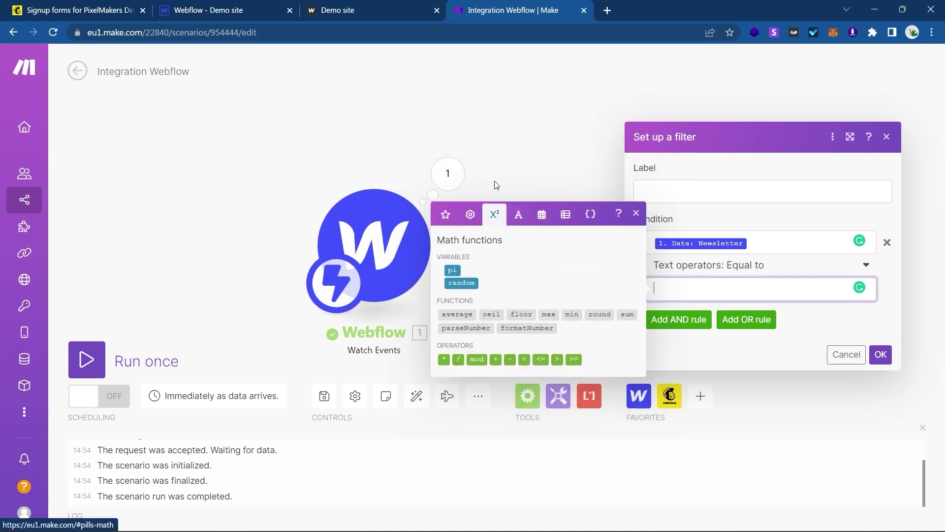
left_click(518, 214)
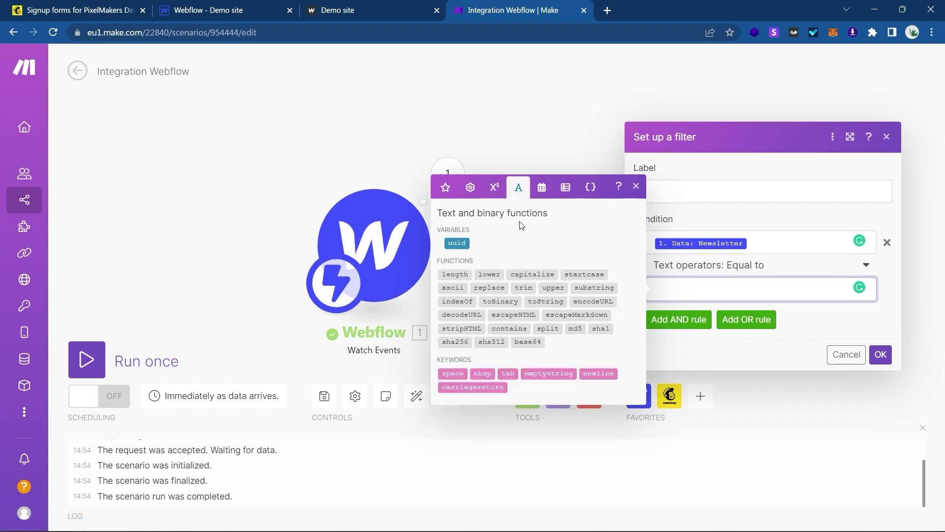
left_click(589, 188)
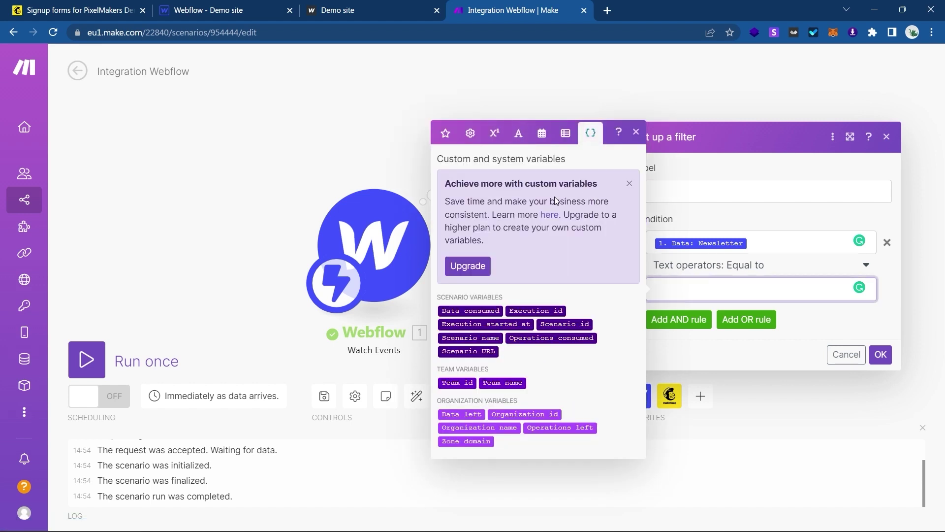
left_click(470, 133)
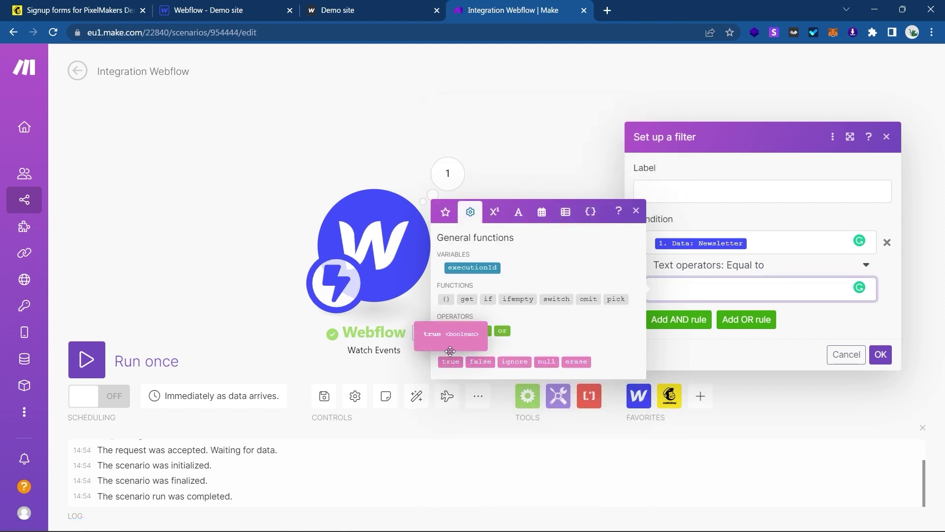
left_click(450, 361)
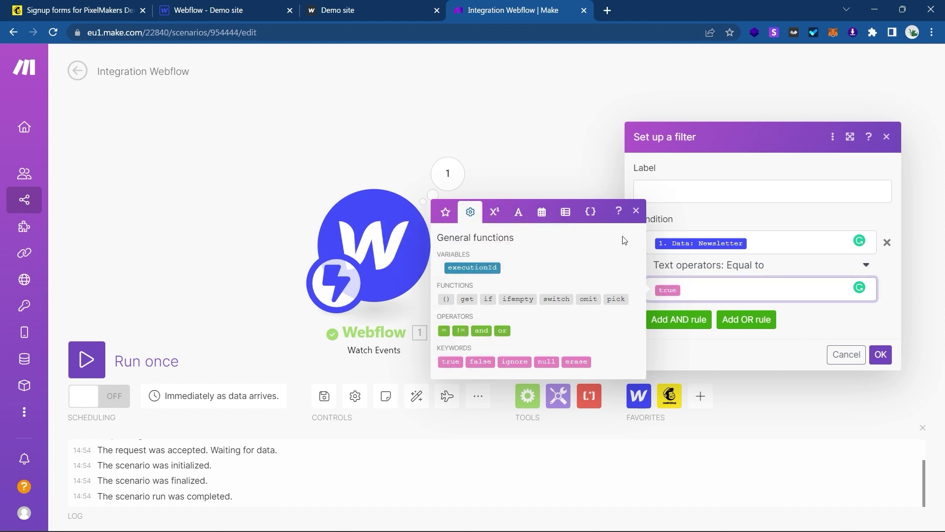
left_click(636, 211)
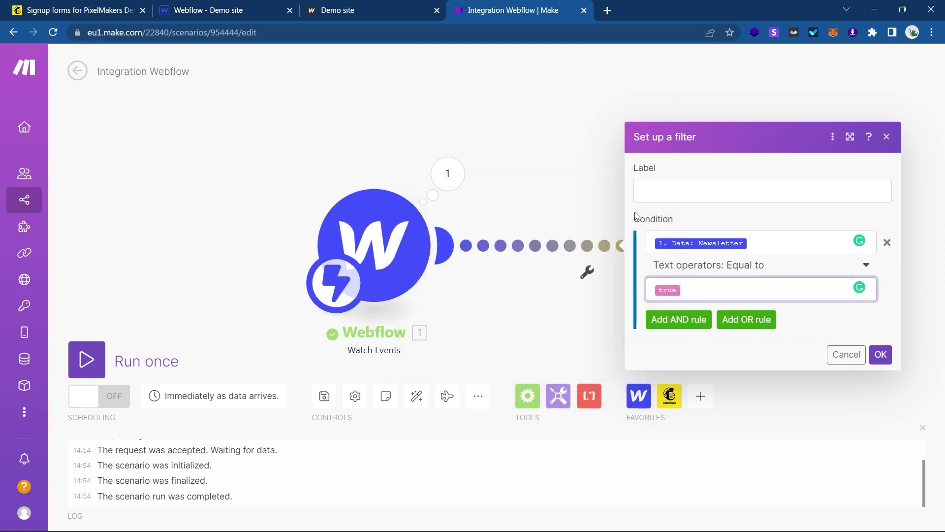
Label the filter 'Continue only if newsletter is true' and save it.
left_click(685, 196)
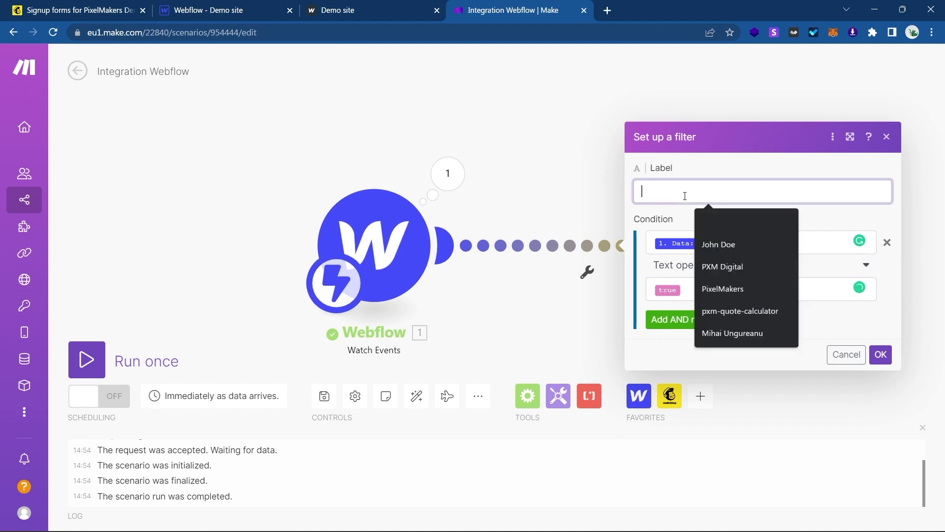
type("Continue only if newsletter is true")
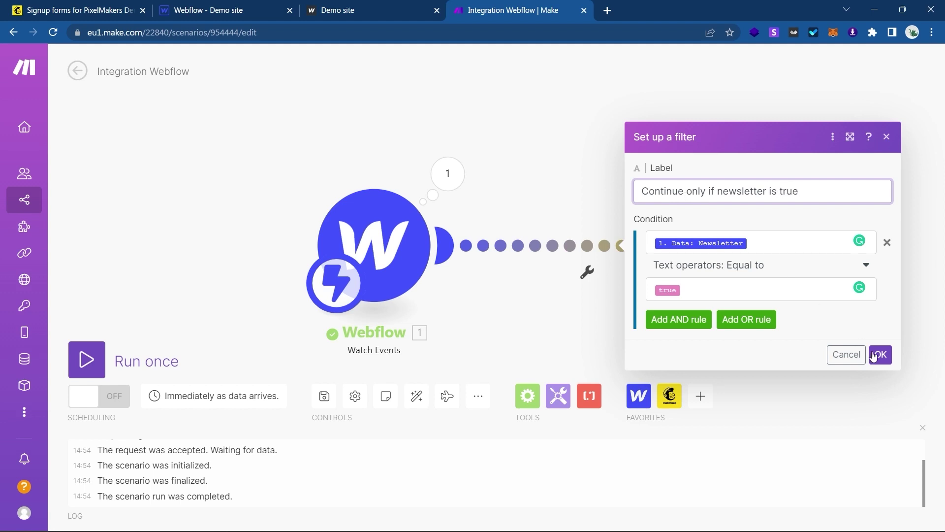
left_click(873, 357)
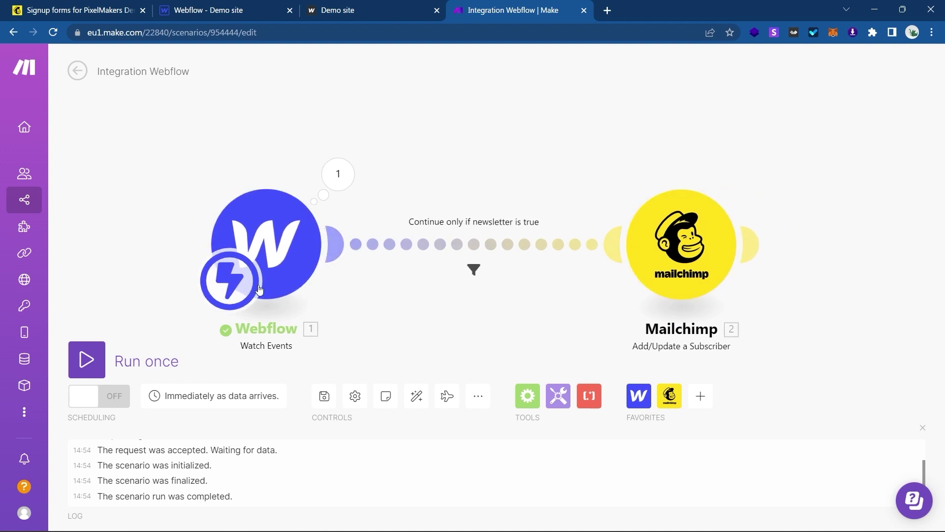
Run the scenario once and fill the demo form with a name, new e-mail and message.
left_click(87, 360)
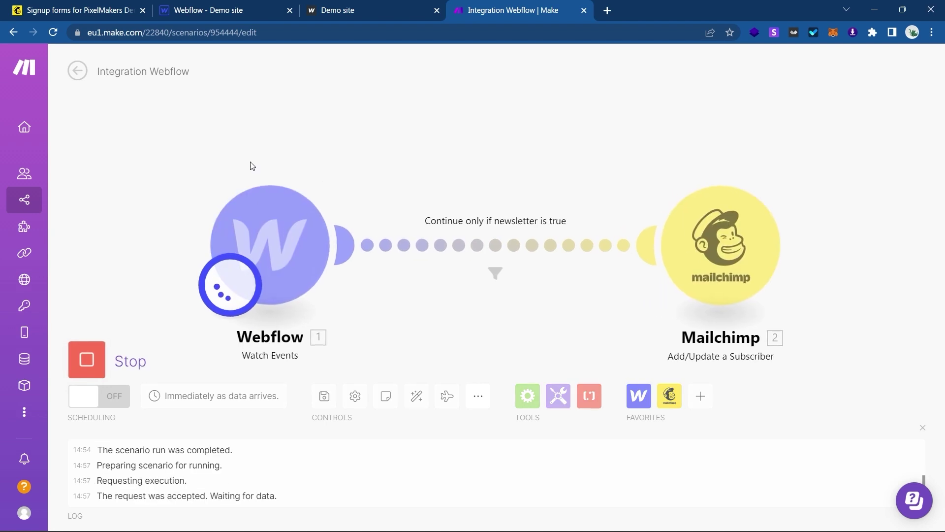
left_click(378, 4)
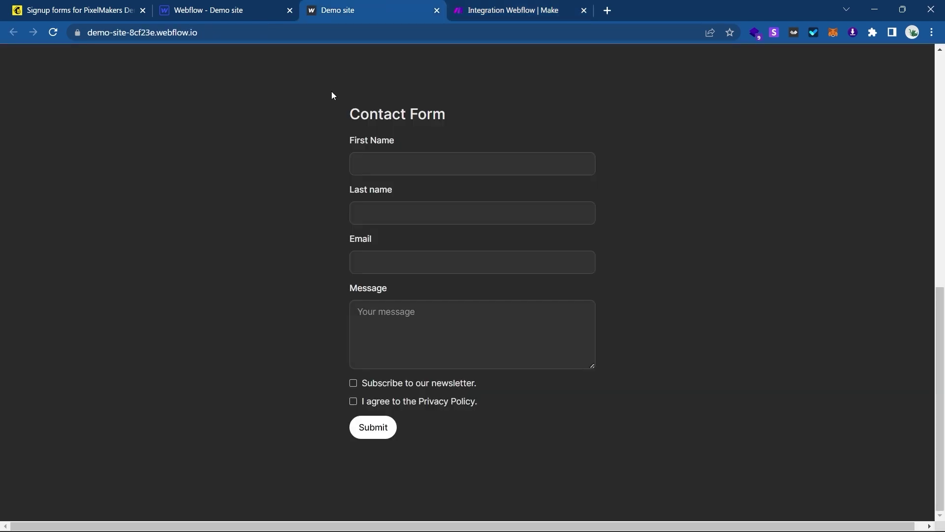
left_click(388, 156)
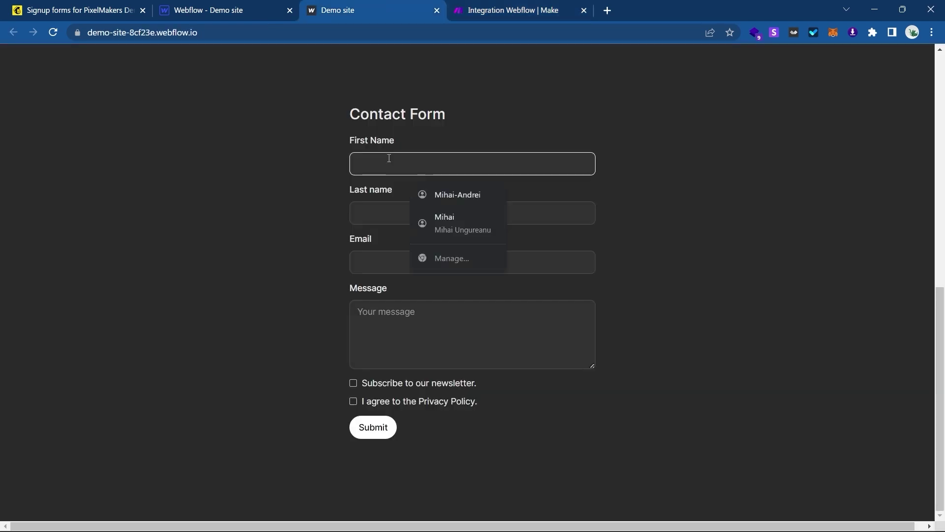
type("John")
key("Tab")
type("Doe")
key("Tab")
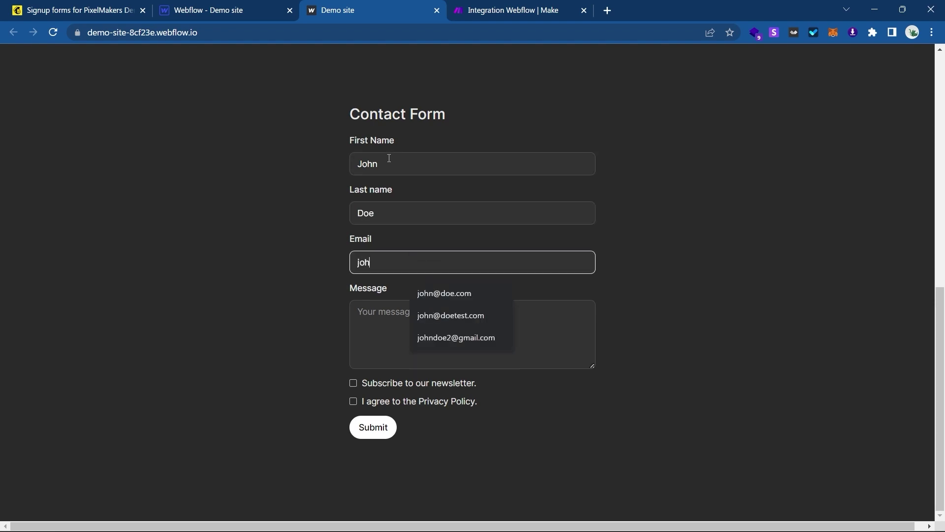
key("Tab")
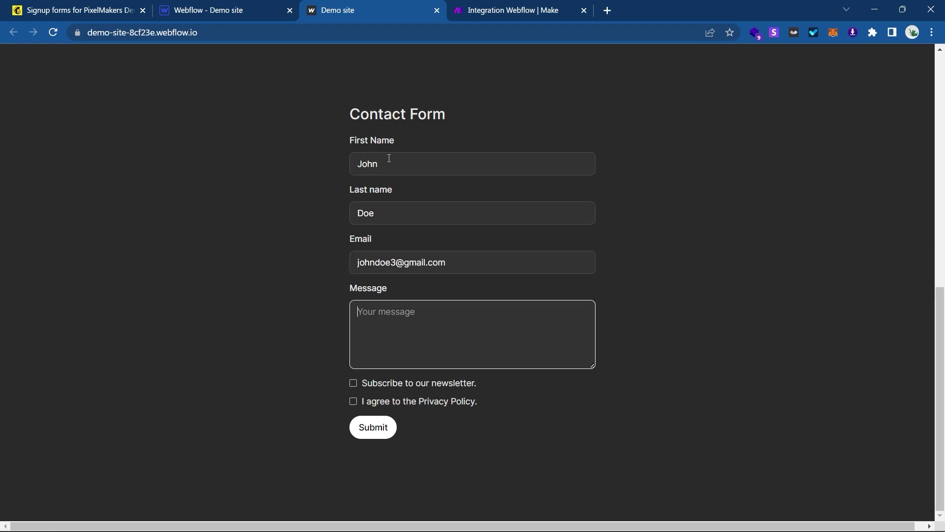
type("This is John Doe 3")
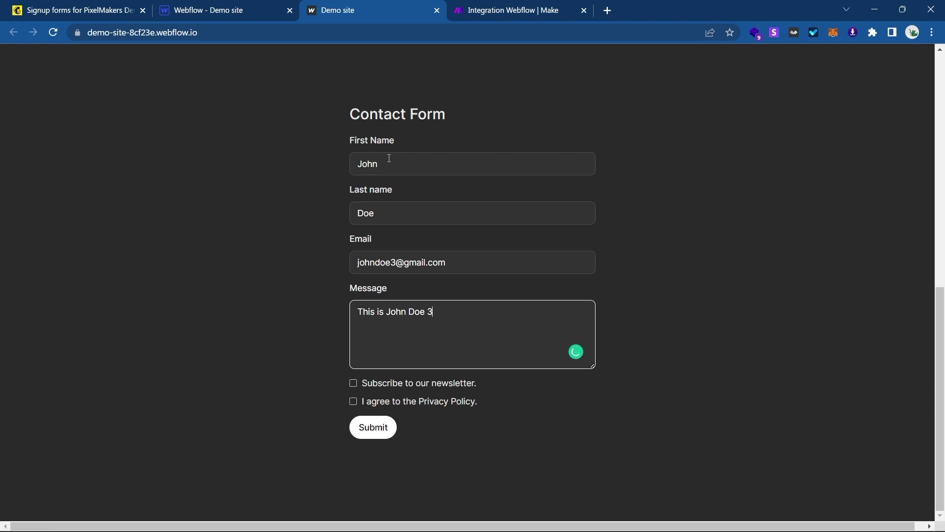
Tick newsletter and Privacy Policy, submit the form, and bring up the Mailchimp audience page.
left_click(376, 383)
left_click(372, 401)
left_click(370, 427)
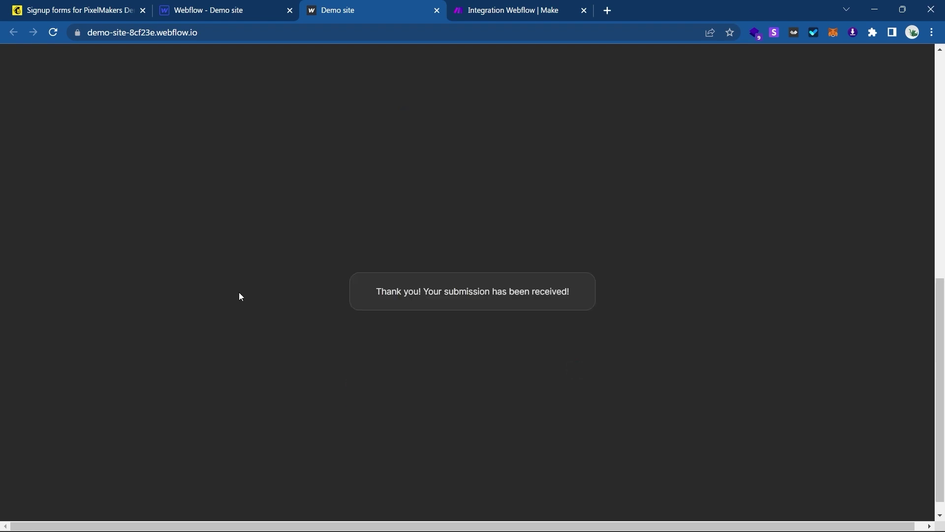
left_click(103, 5)
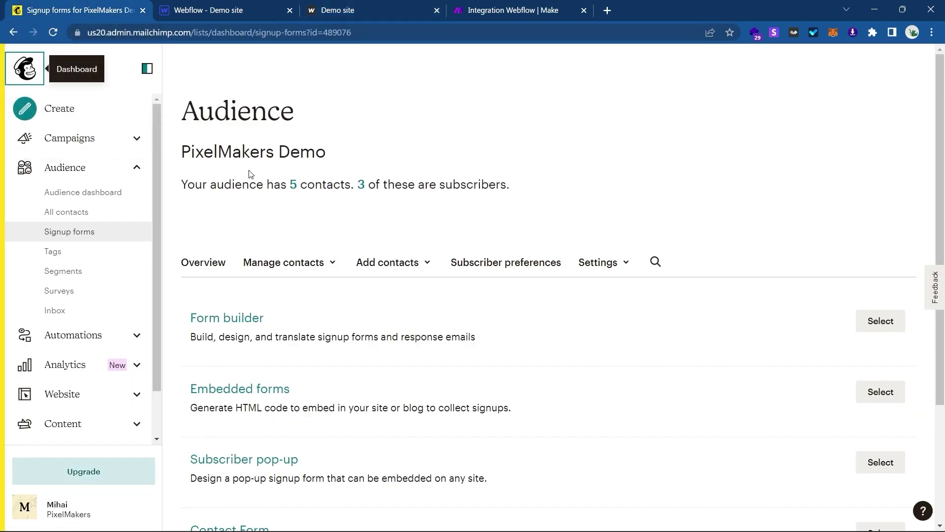
Review the audience's All contacts table with the new subscriber, then return to Make.
left_click(95, 211)
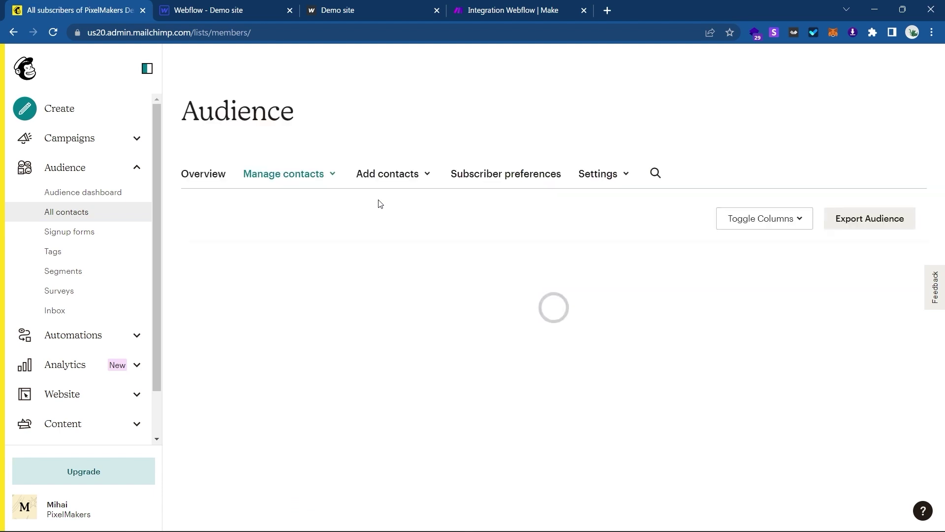
scroll(379, 211, "down", 3)
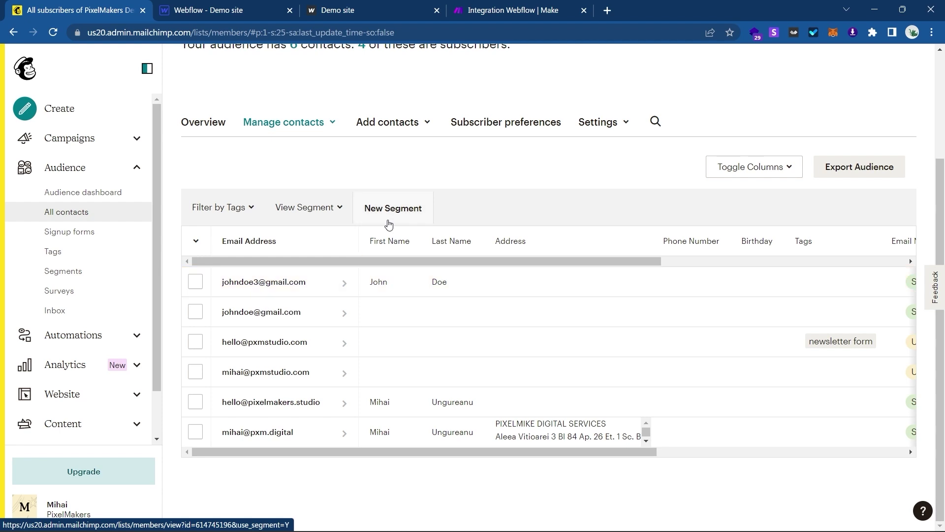
left_click(491, 6)
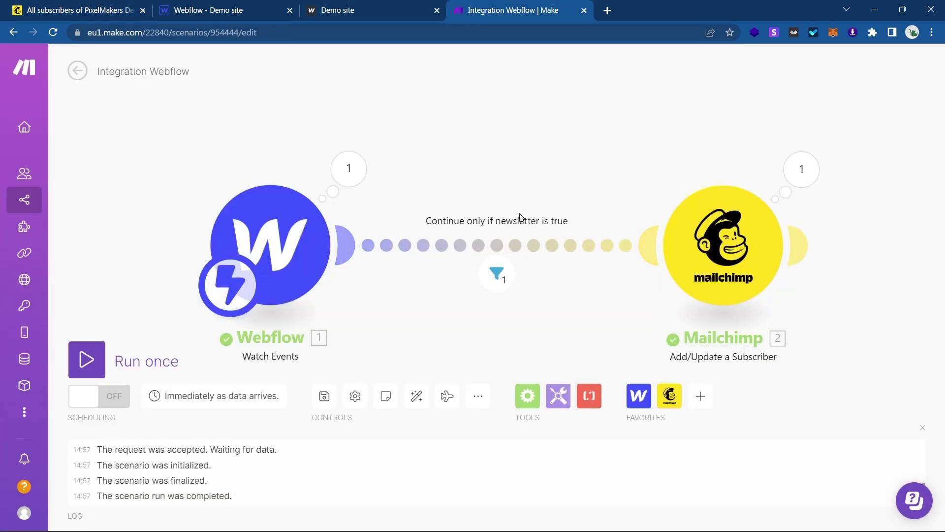
Inspect the bundle that passed the filter, then start a single scenario run.
left_click(497, 273)
left_click(780, 247)
left_click(102, 352)
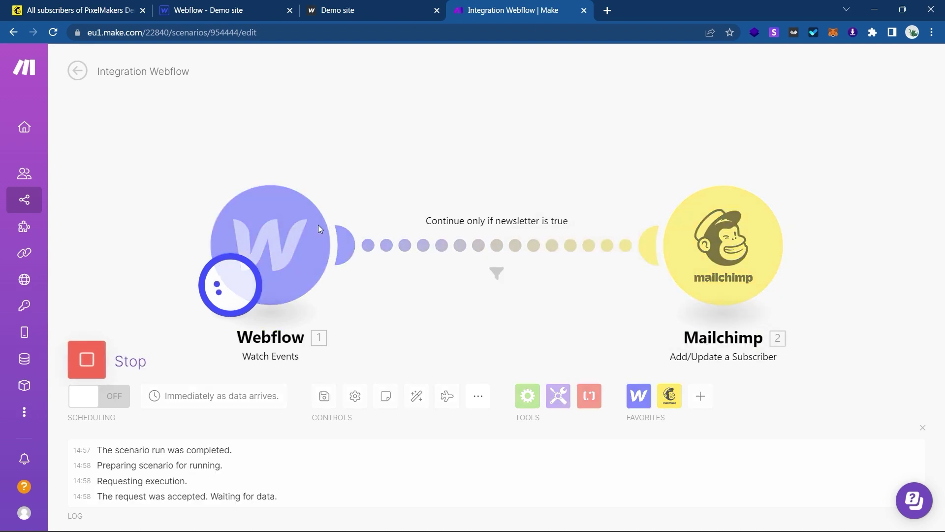
Reload the demo site and fill in the form's name, another e-mail and a message.
left_click(380, 5)
left_click(53, 33)
scroll(374, 183, "down", 1)
left_click(394, 171)
type("John")
key("Tab")
type("Doe")
key("Tab")
key("Tab")
type("This")
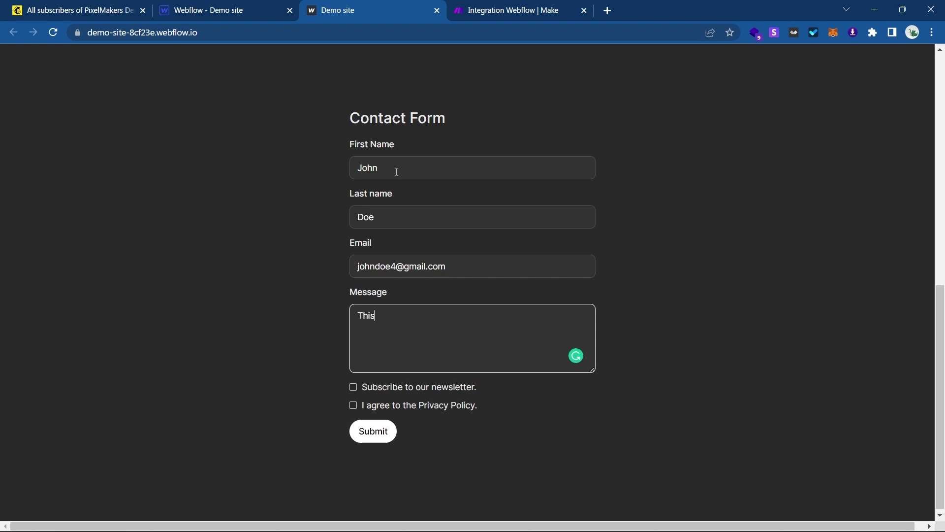
Tick only the Privacy Policy box, submit the form, and return to Make.
scroll(397, 172, "down", 1)
left_click(354, 402)
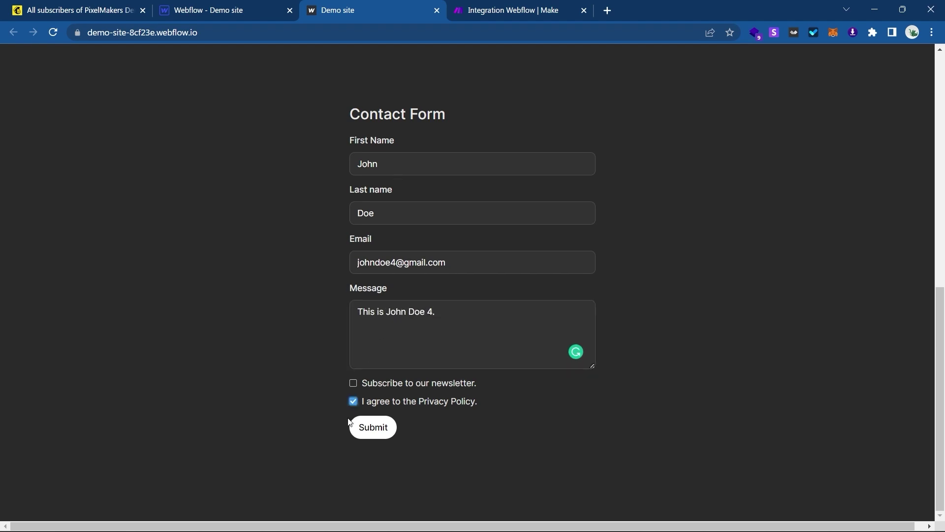
left_click(364, 426)
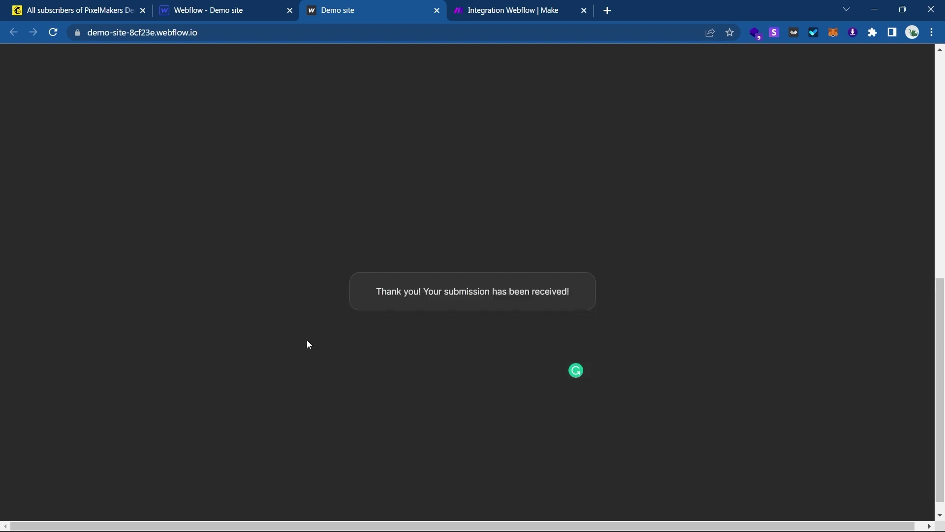
left_click(516, 10)
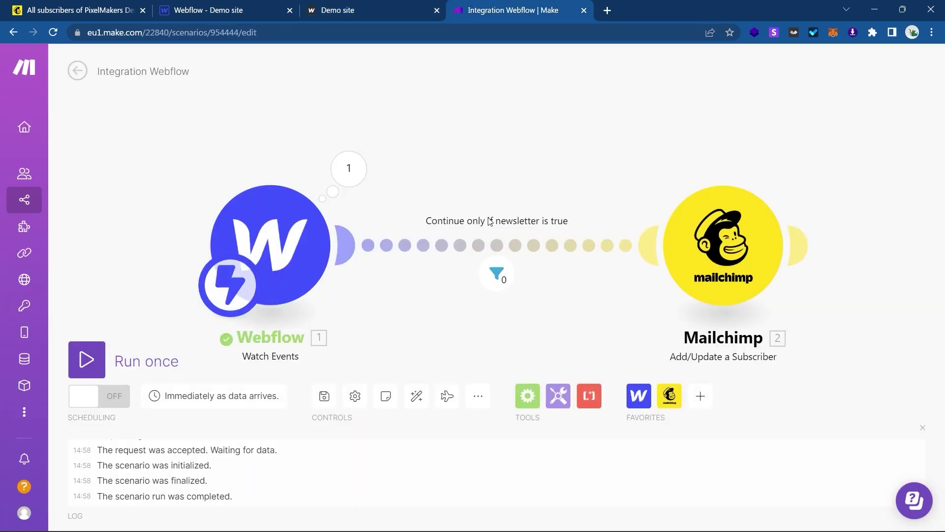
Inspect the filter blocking the bundle and reload Mailchimp's All contacts, still six contacts.
left_click(503, 269)
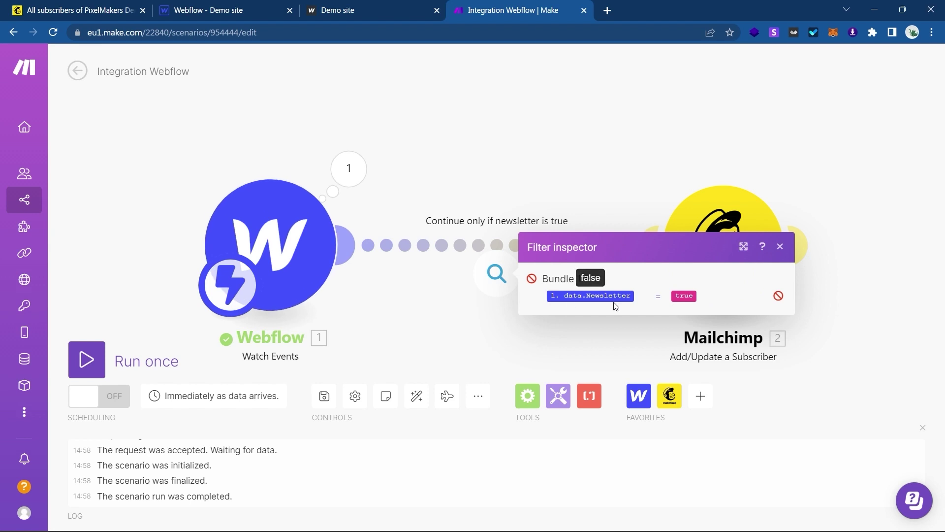
left_click(74, 10)
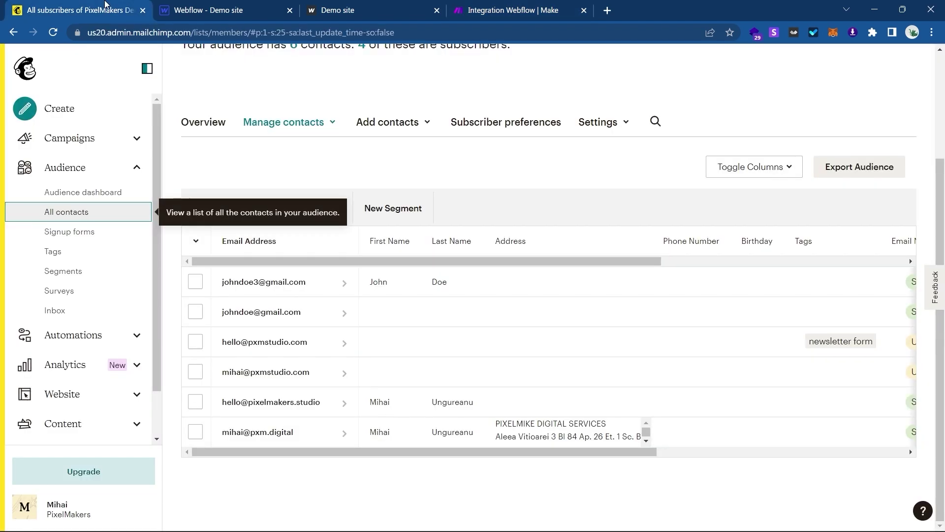
left_click(78, 211)
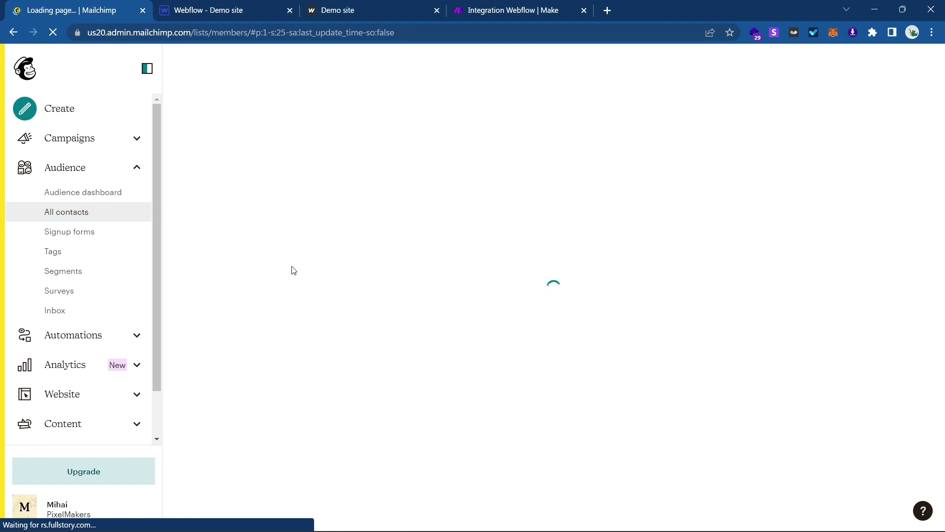
scroll(292, 270, "down", 3)
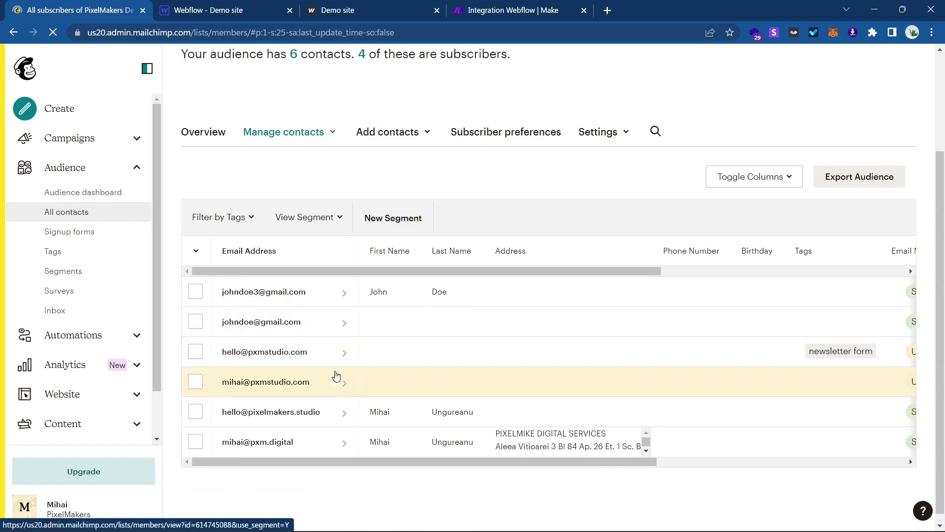
left_click(279, 5)
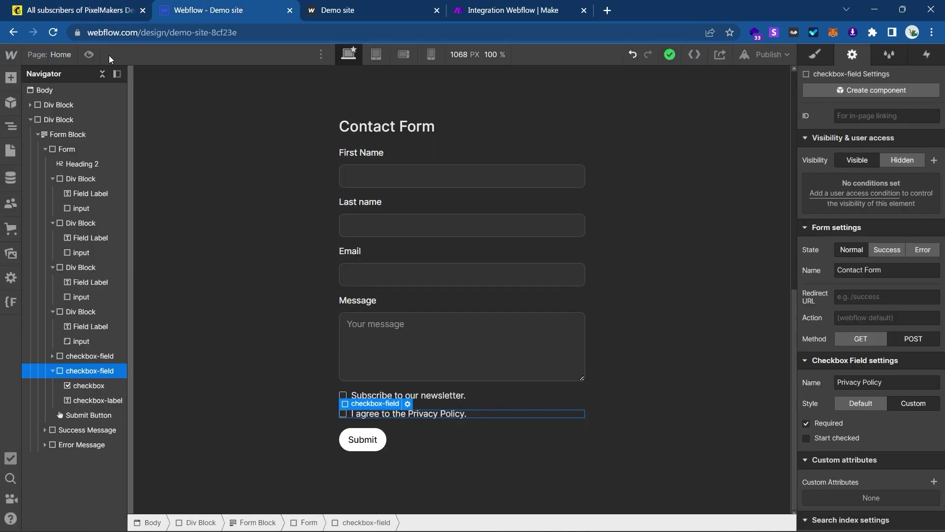
Review Webflow's Project Settings > Forms submission data, showing the newest entry with Newsletter false.
mouse_move(17, 60)
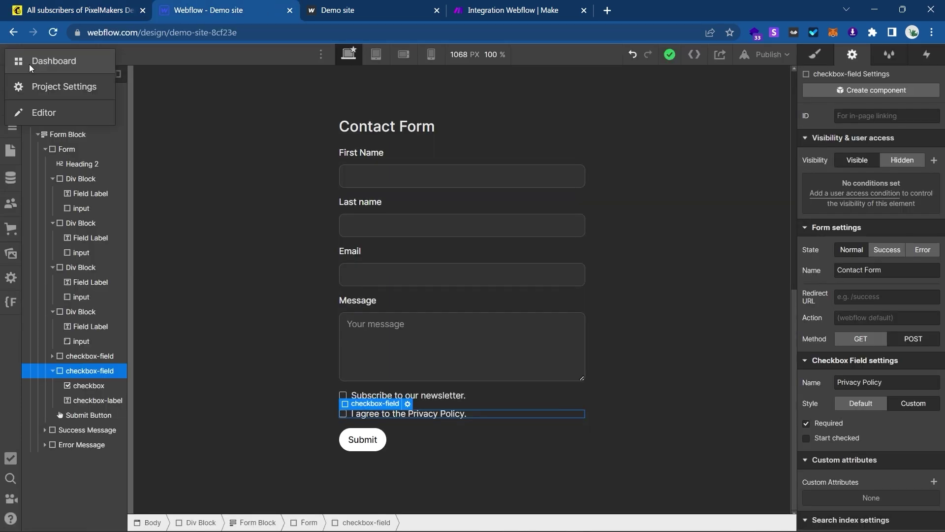
left_click(66, 87)
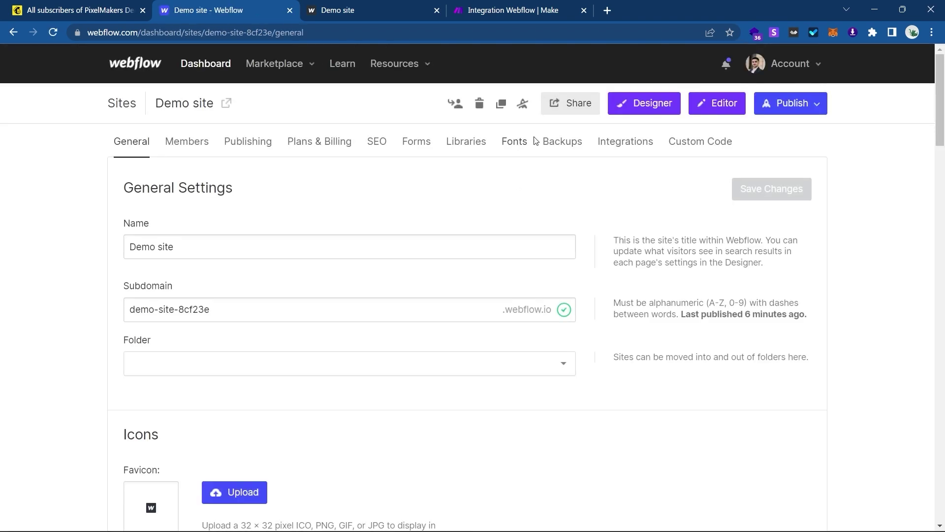
left_click(416, 142)
scroll(447, 329, "down", 15)
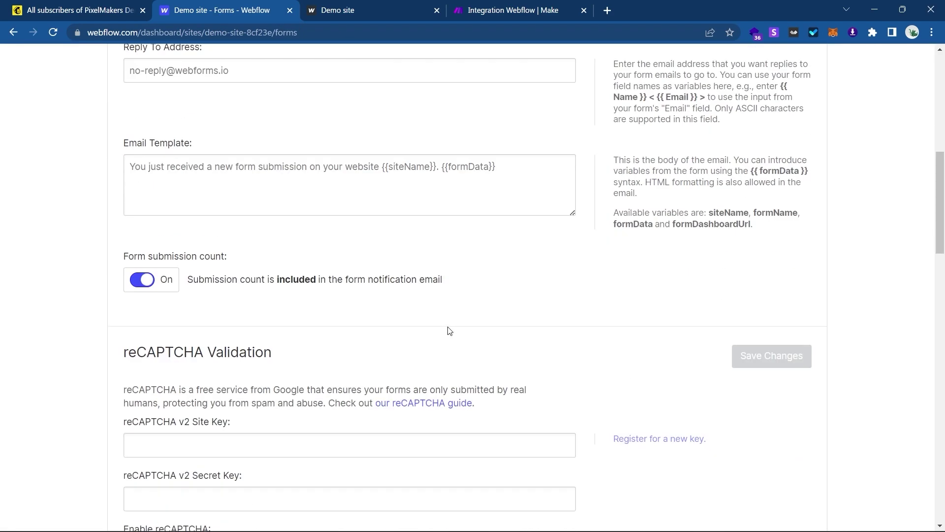
scroll(449, 330, "down", 12)
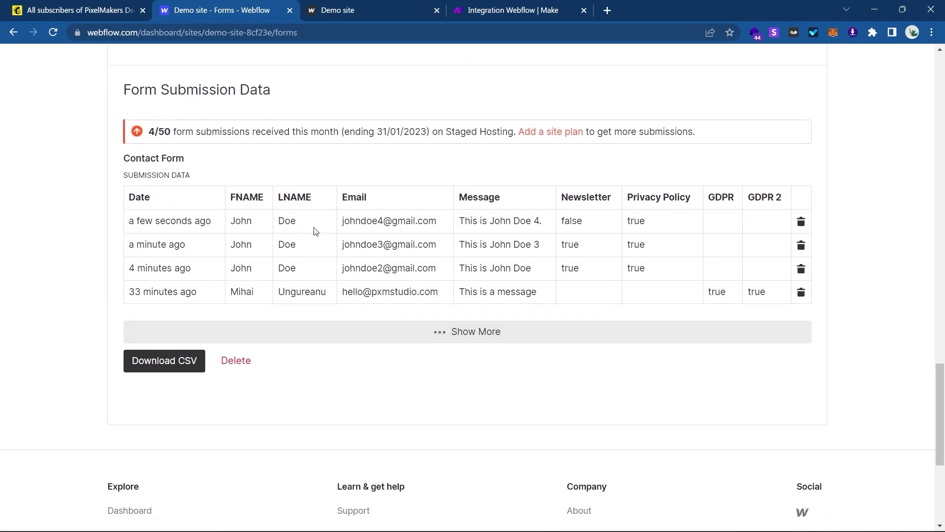
left_click_drag(343, 217, 425, 265)
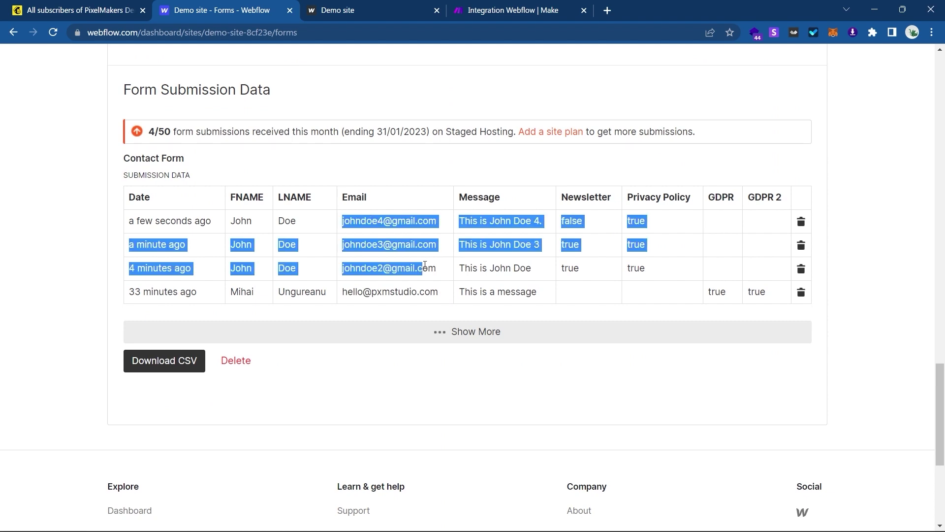
left_click(425, 266)
scroll(425, 267, "up", 6)
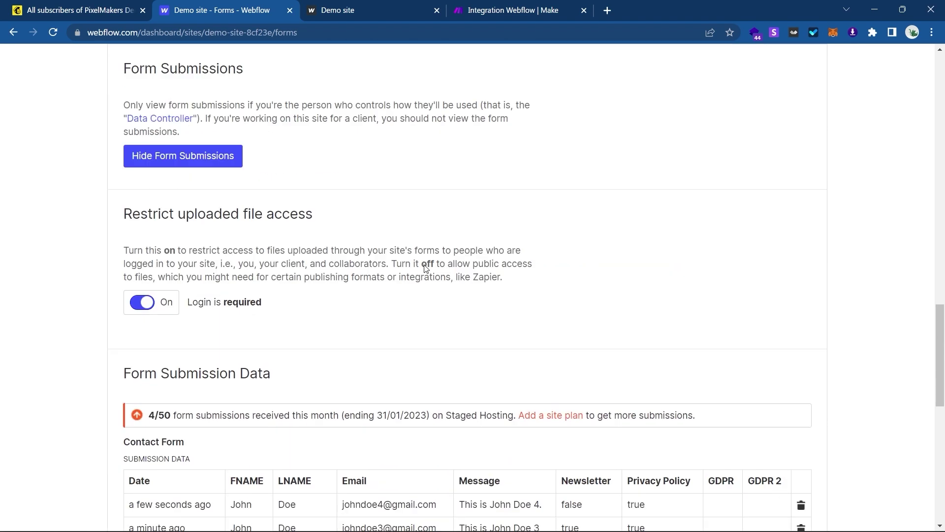
scroll(425, 268, "up", 6)
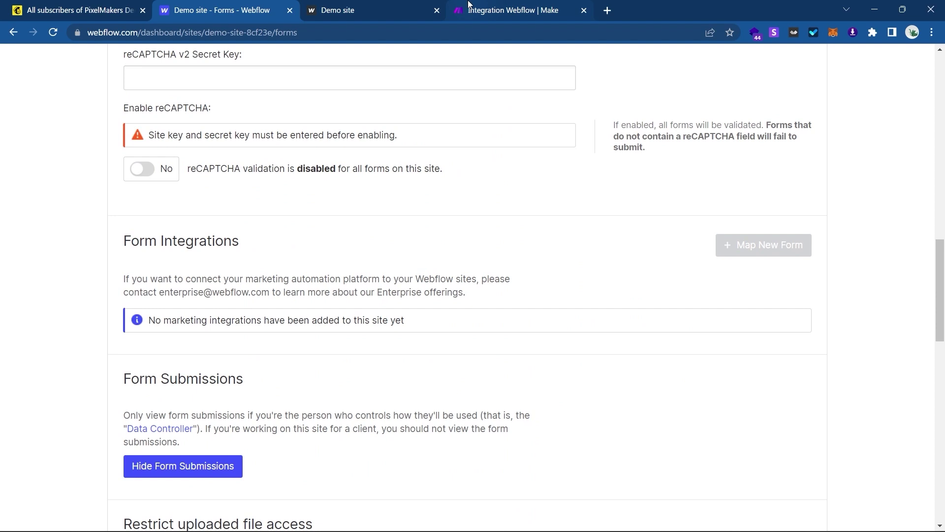
Close Make's filter inspector and go back to Mailchimp's contacts list.
left_click(468, 6)
left_click(462, 134)
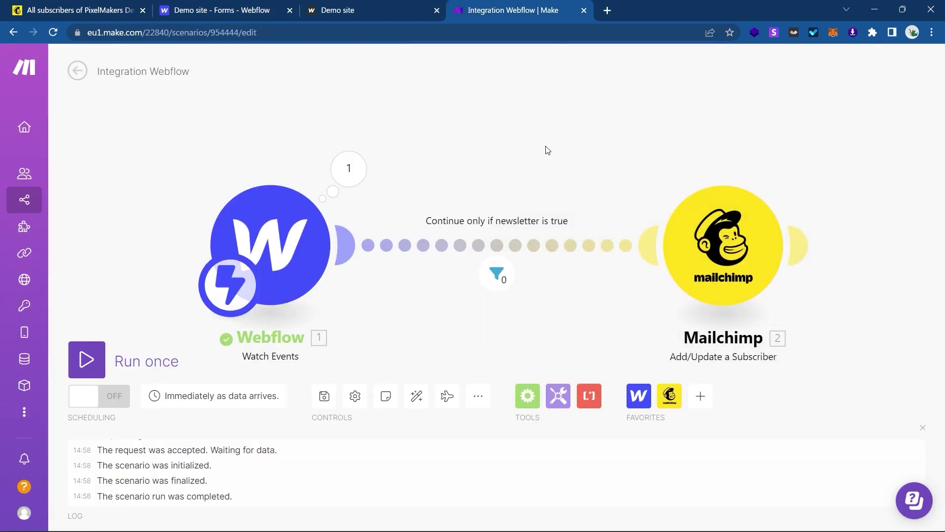
left_click(192, 6)
left_click(114, 5)
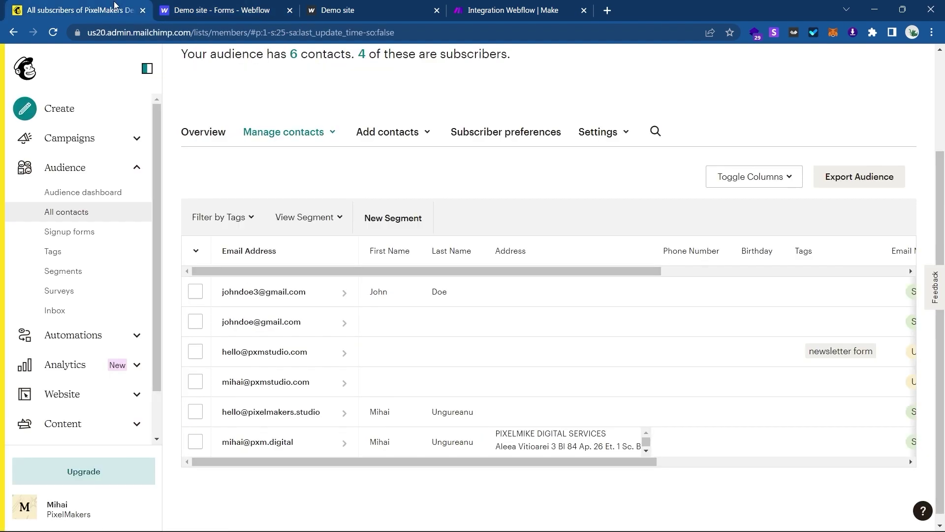